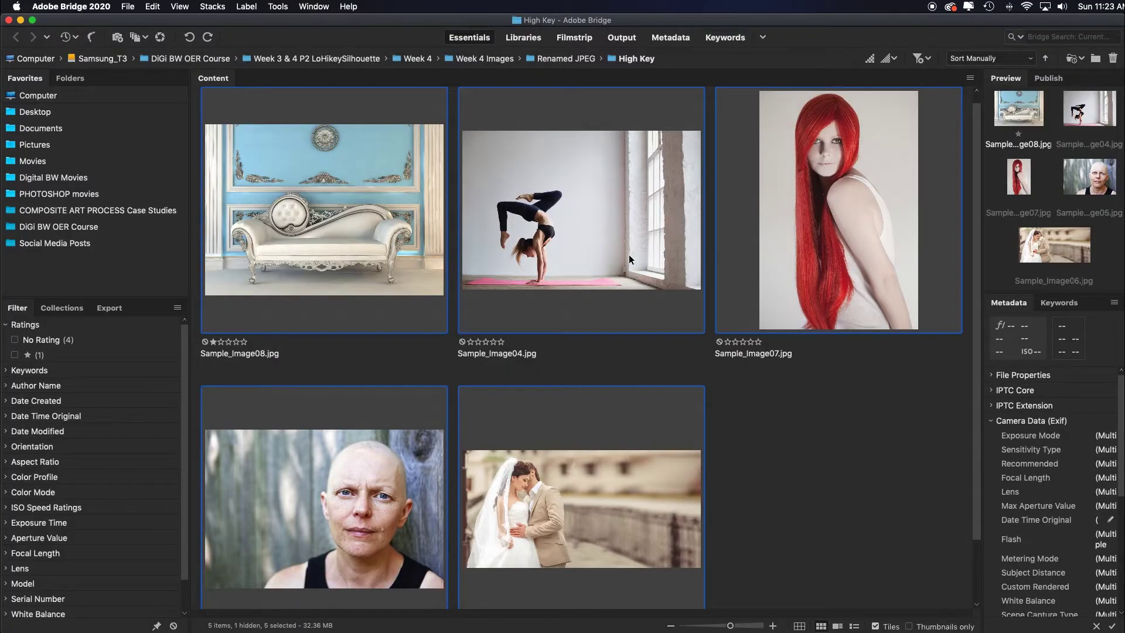
Send the five selected High Key thumbnails from Bridge to Photoshop 2020 as its default app.
right_click(629, 258)
mouse_move(669, 274)
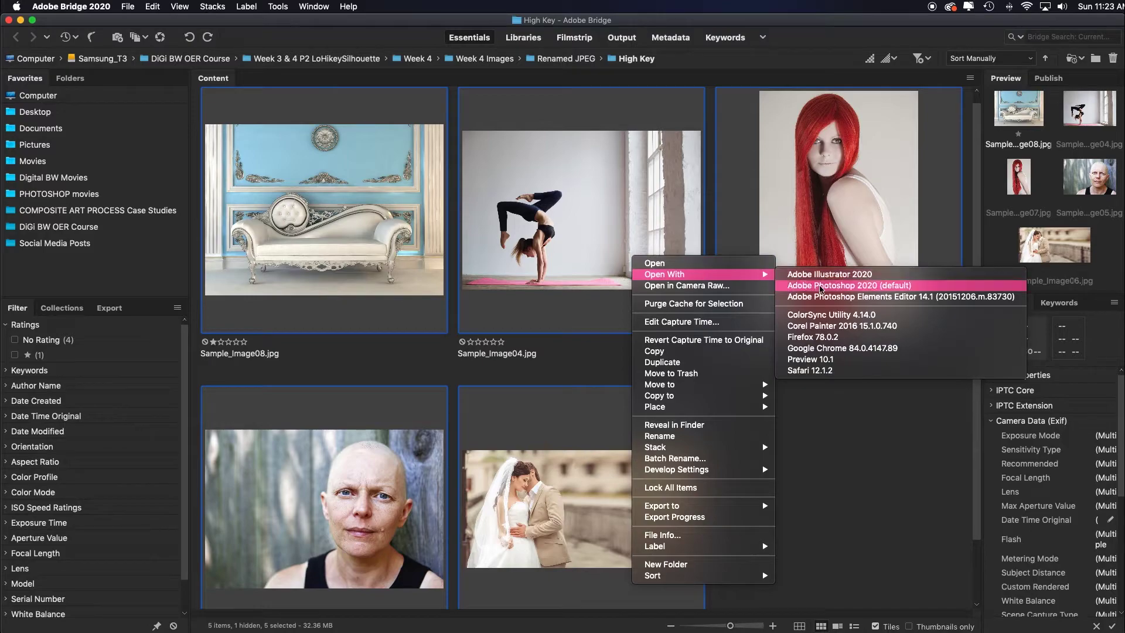
click(824, 286)
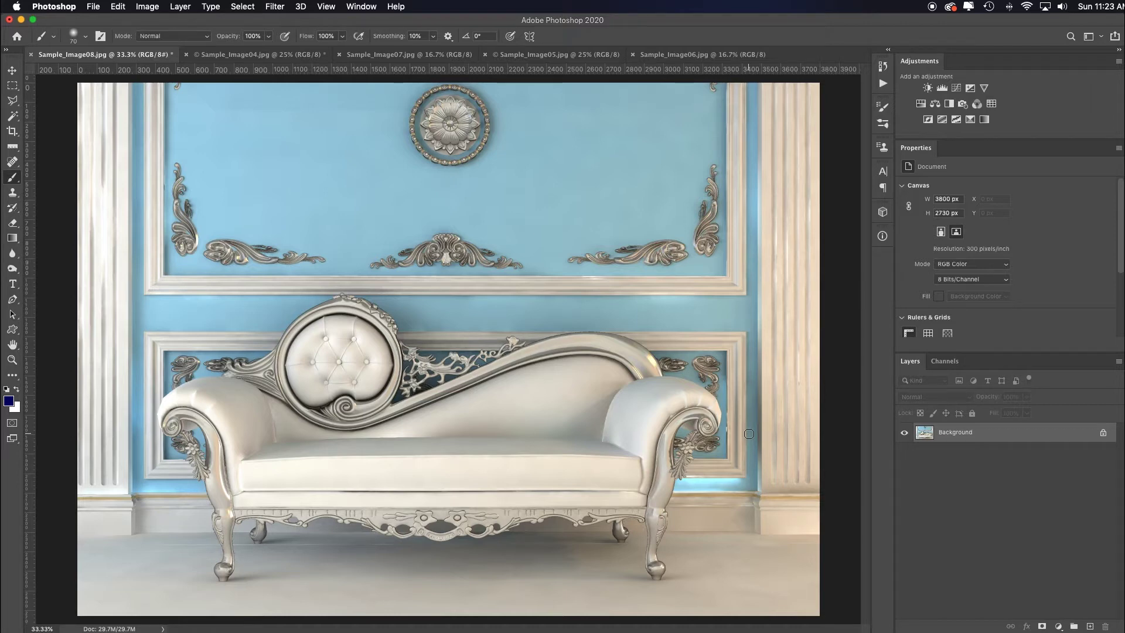
Add a Black & White layer with brightened Reds and Cyans, then add a Levels layer above.
click(950, 104)
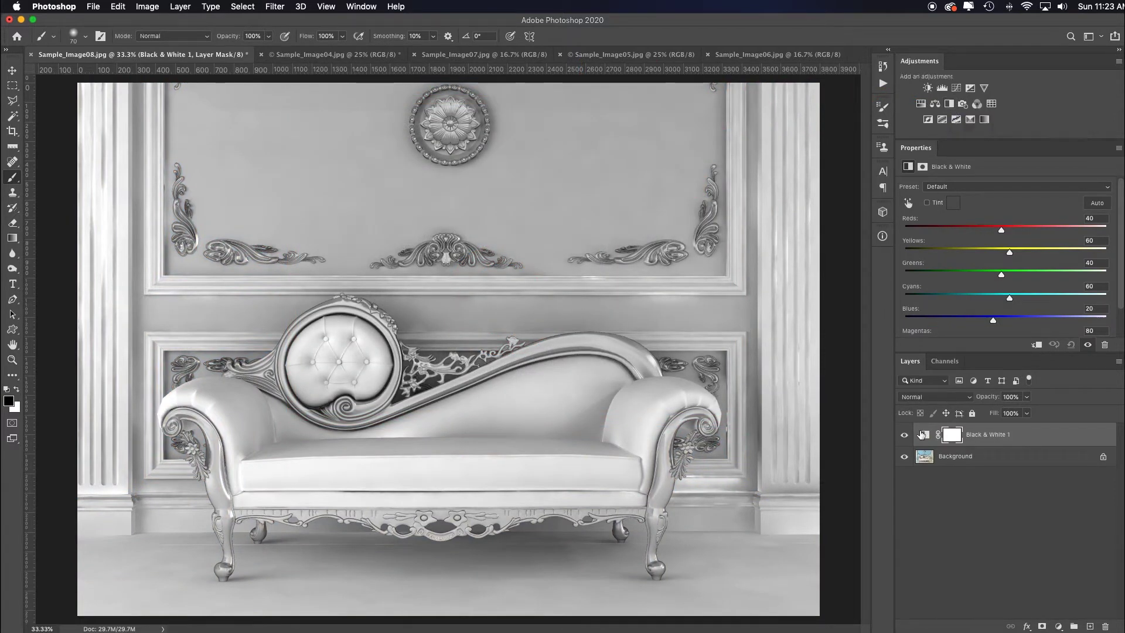
click(904, 435)
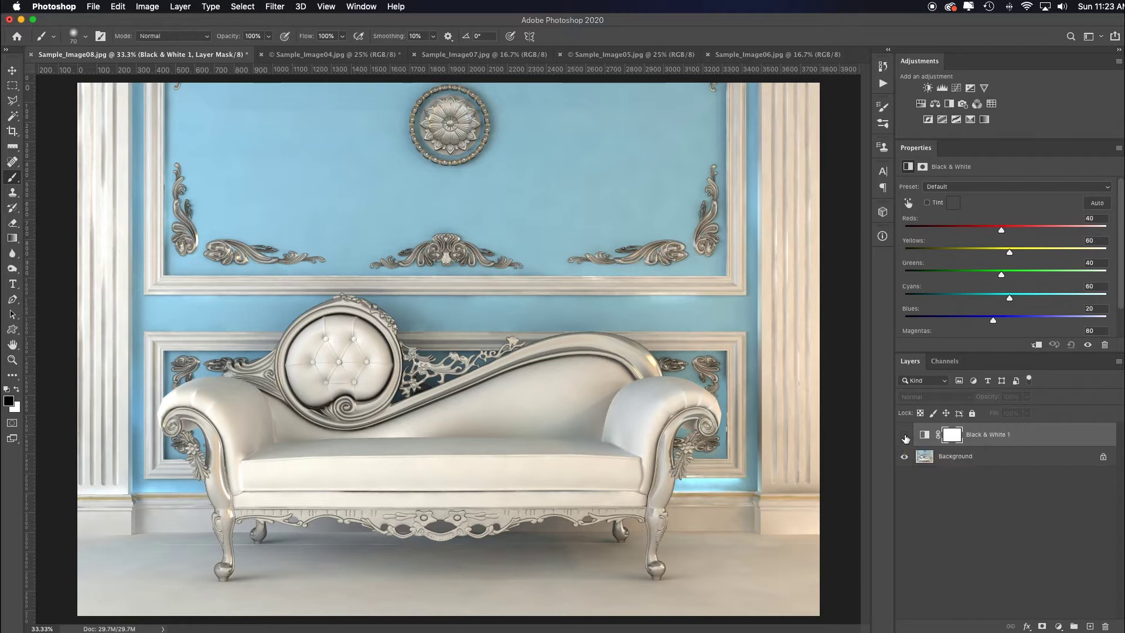
click(904, 437)
drag(1002, 230, 1025, 252)
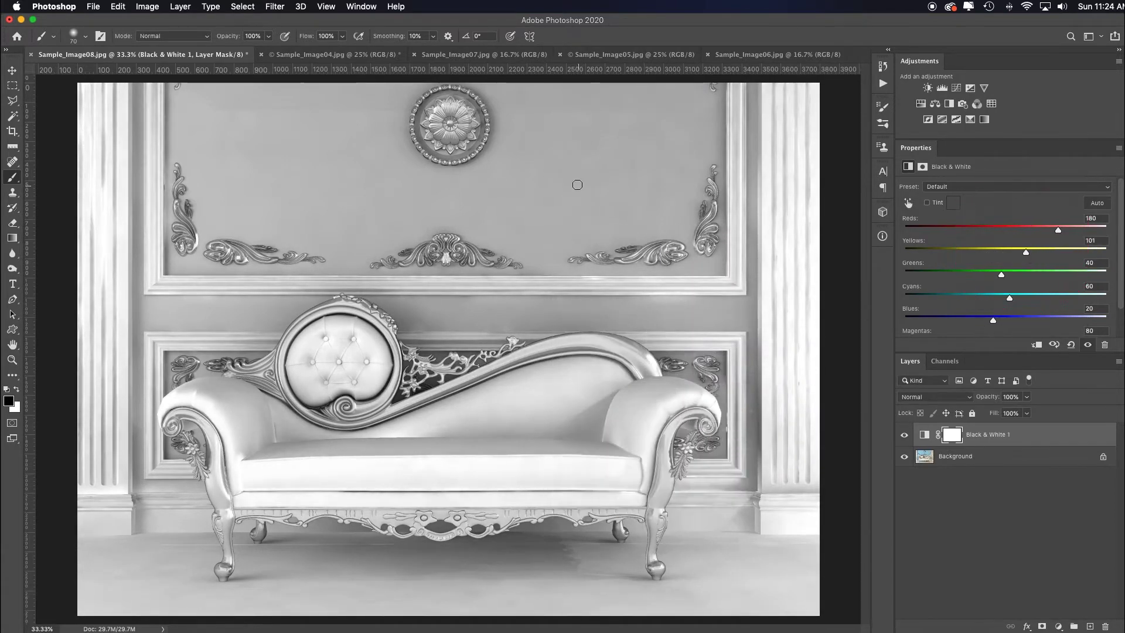
mouse_move(1015, 296)
mouse_down()
mouse_move(1046, 296)
mouse_move(1023, 298)
mouse_up()
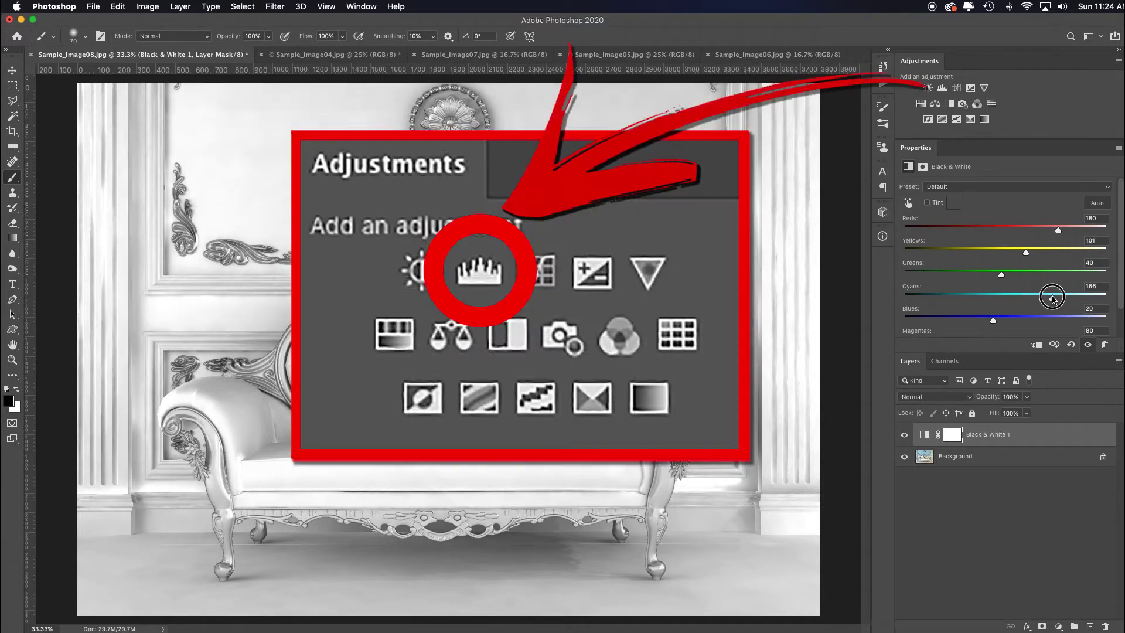
click(942, 88)
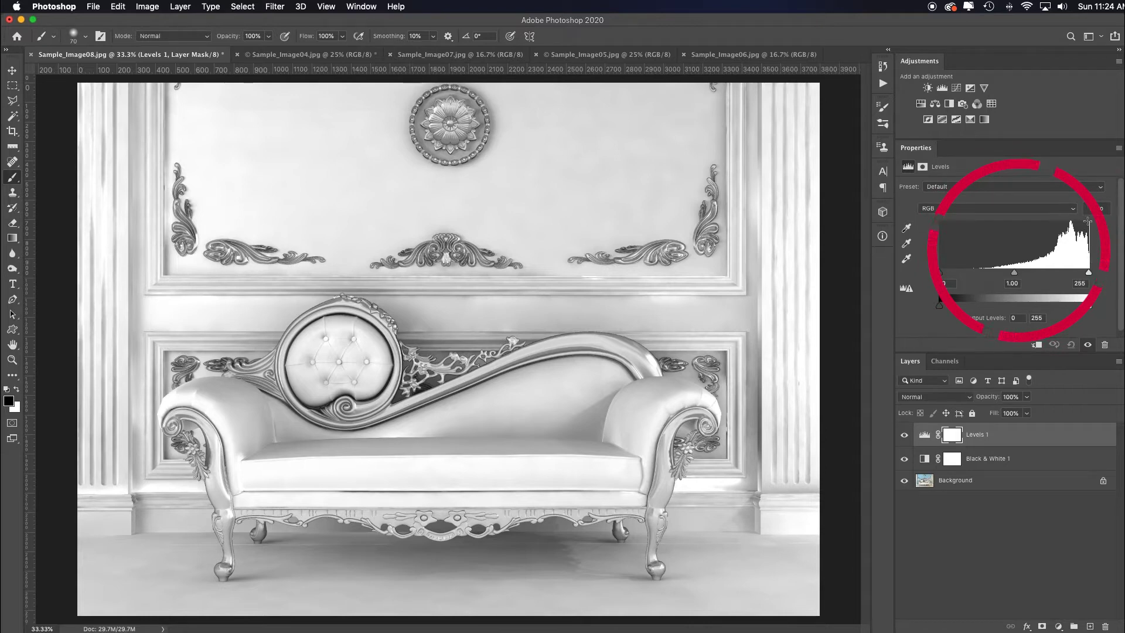
click(1089, 272)
alt+click(1089, 272)
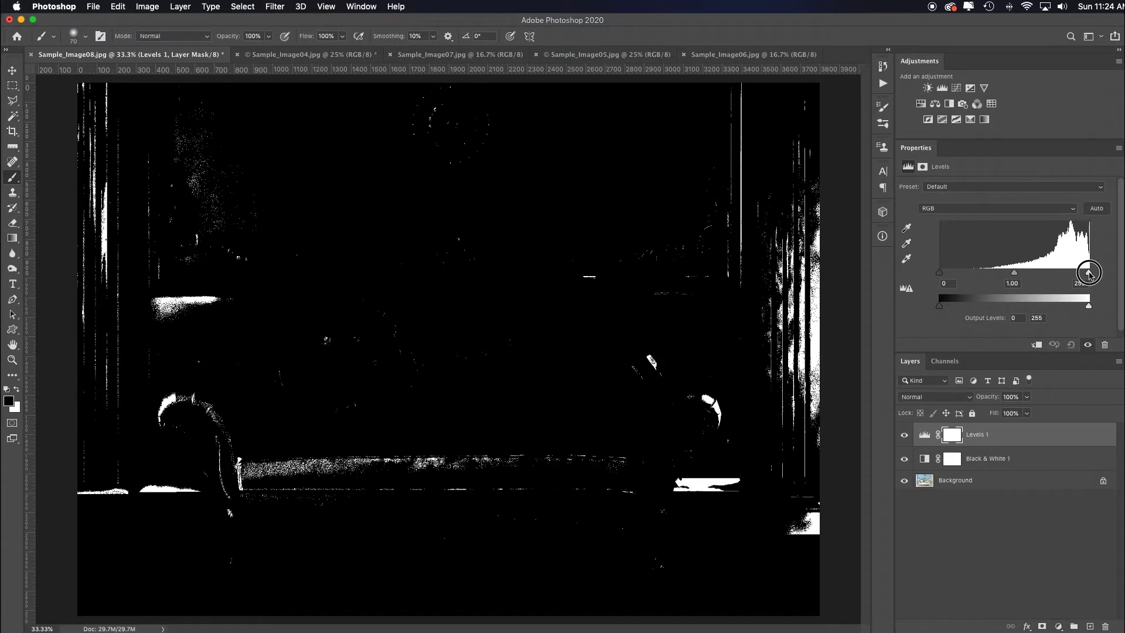
drag(1089, 272, 1089, 273)
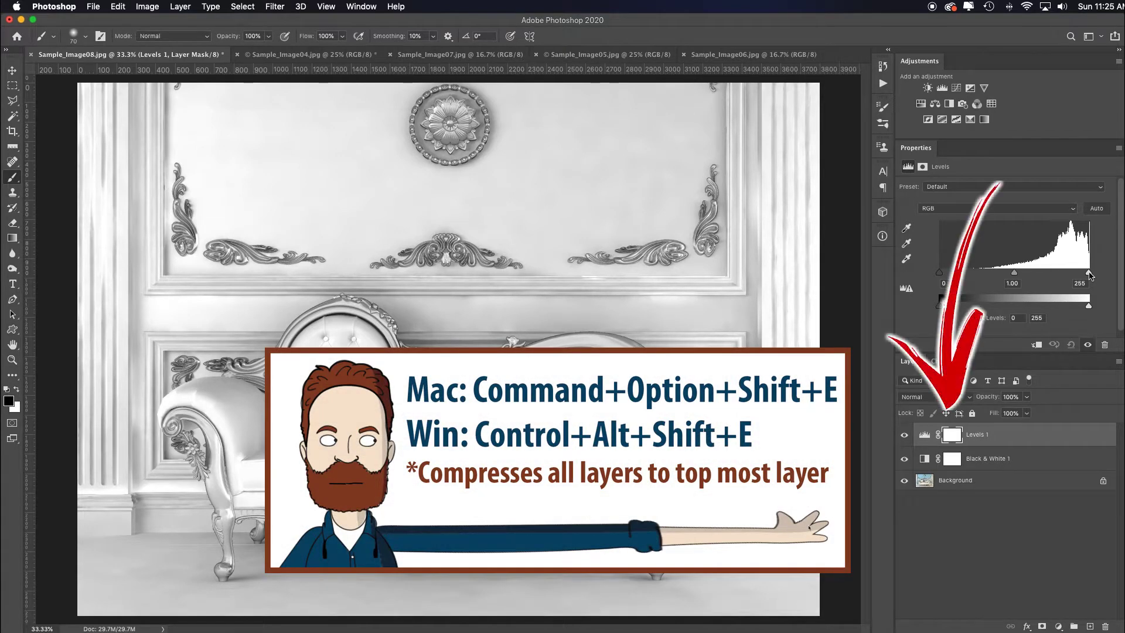
key(super+alt+shift+e)
Apply a Camera Raw Filter to the stamped layer with Highlights lowered to -42.
click(279, 8)
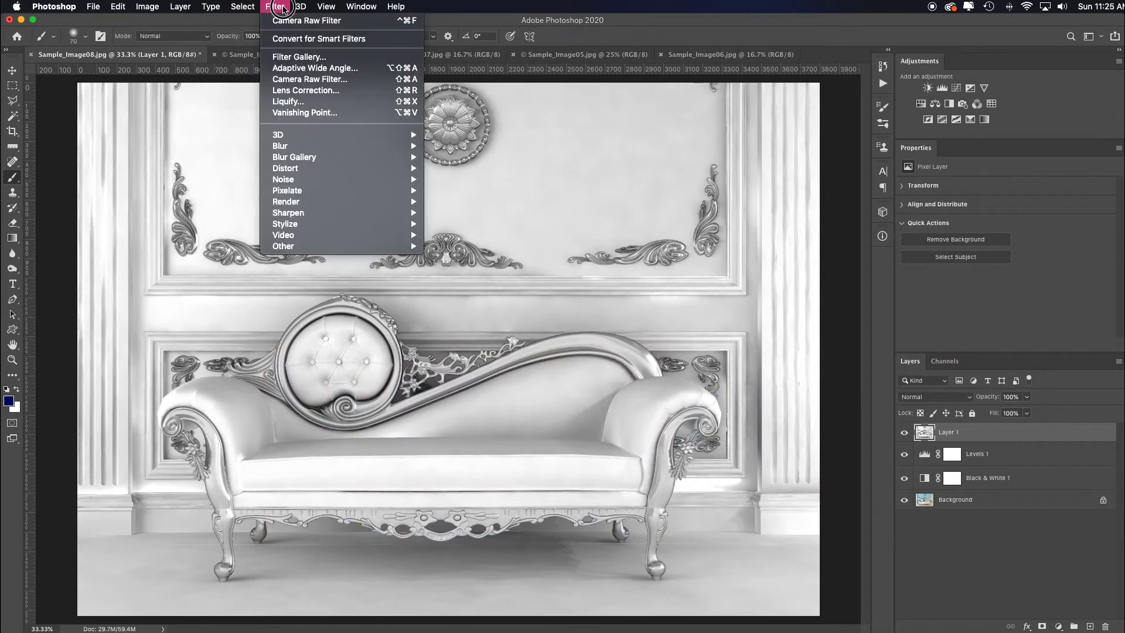
click(359, 81)
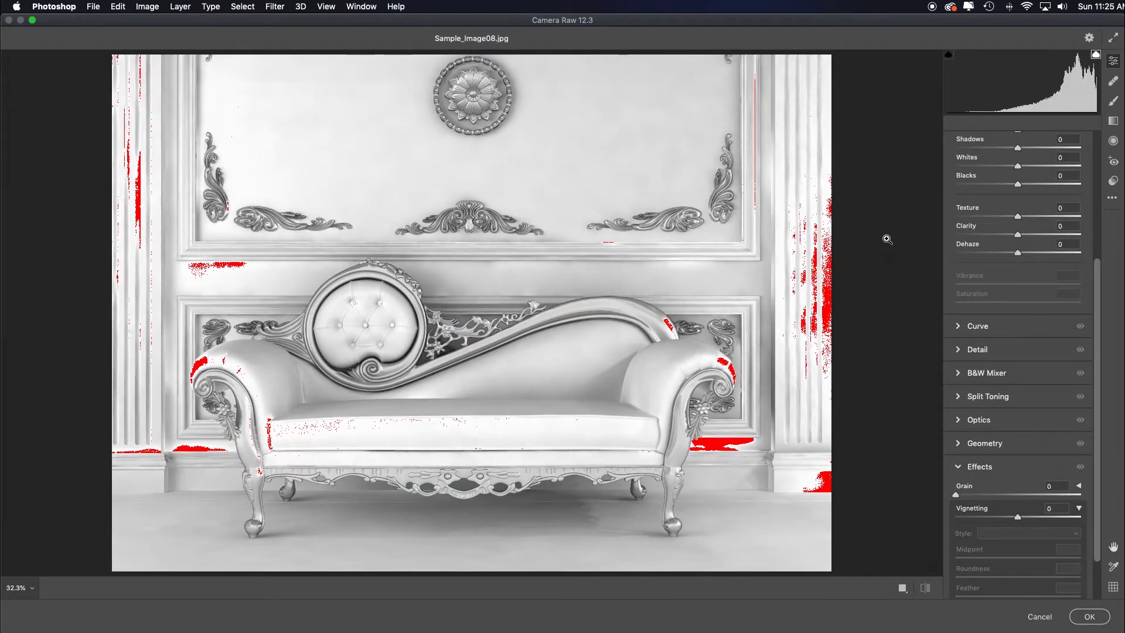
scroll(1026, 222, up, 5)
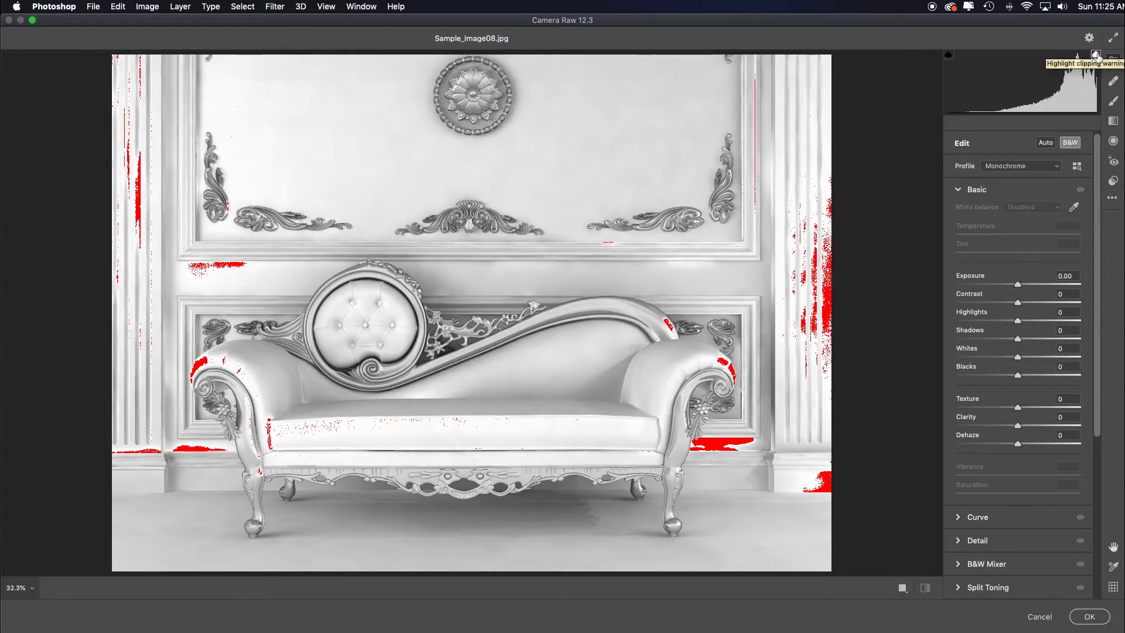
click(1096, 56)
click(1096, 55)
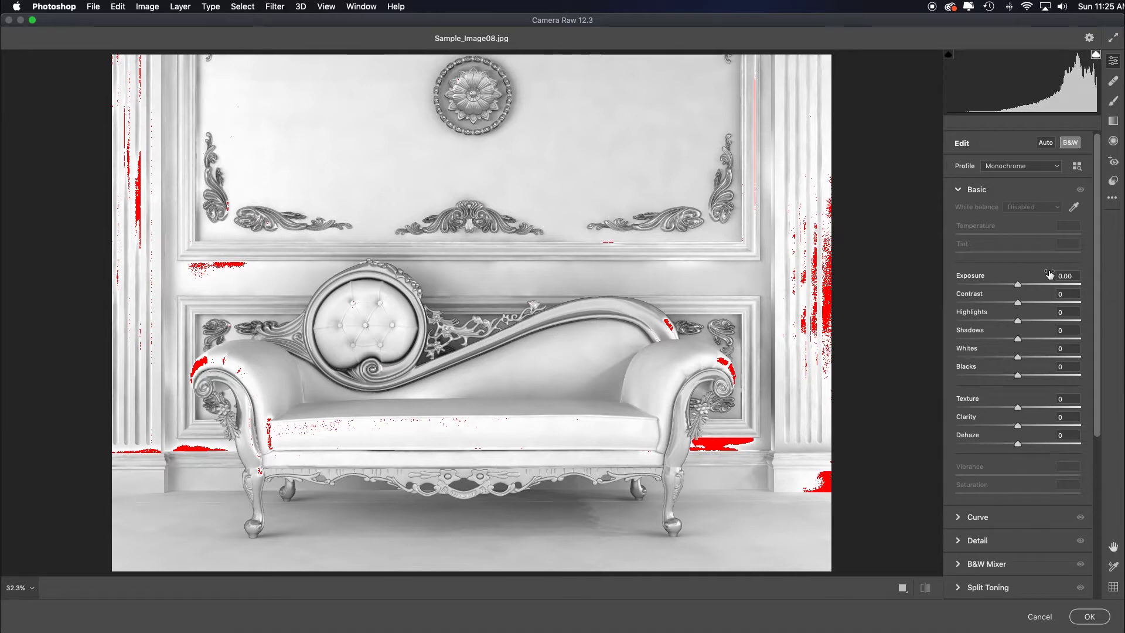
drag(1018, 321, 992, 323)
click(1090, 620)
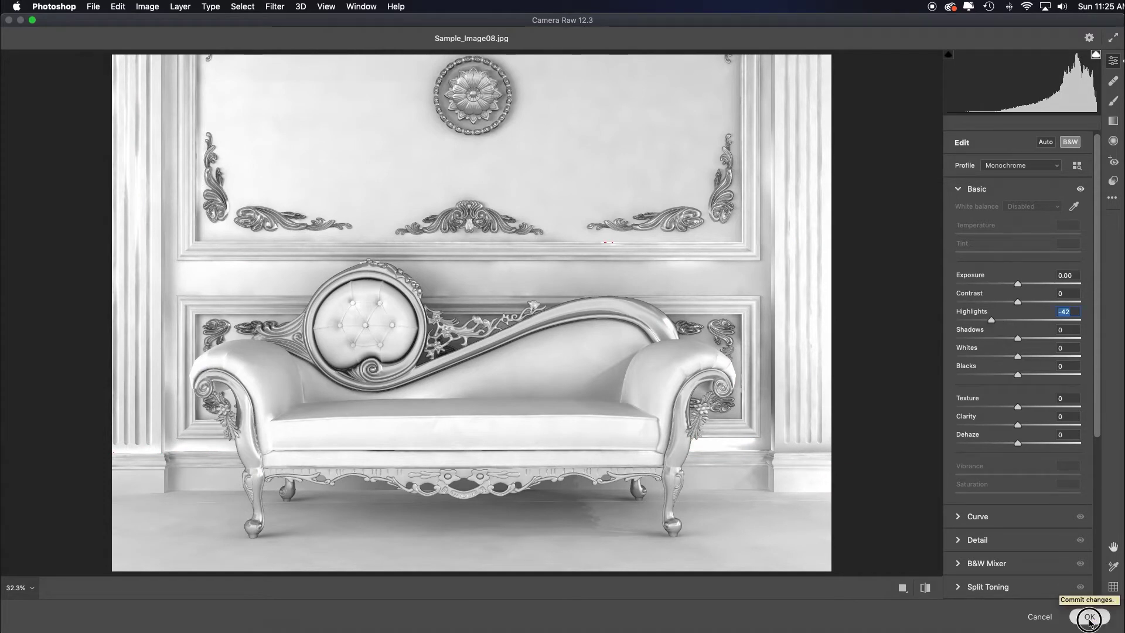
click(279, 59)
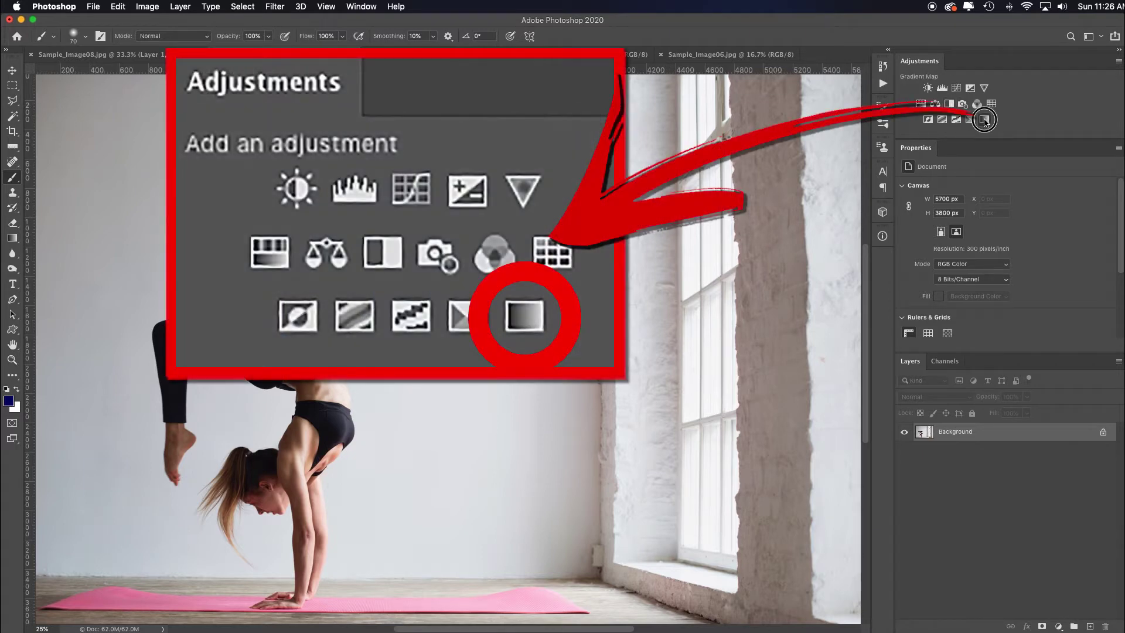
Add a Gradient Map layer using the Basics Black, White preset to the handstand photo.
click(985, 119)
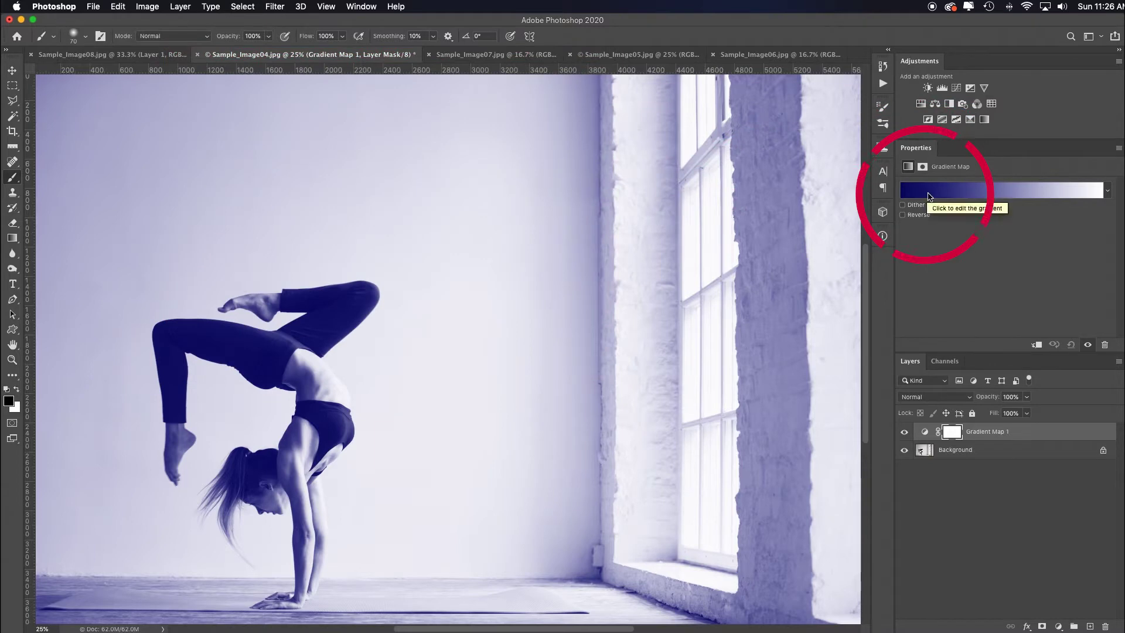
click(927, 195)
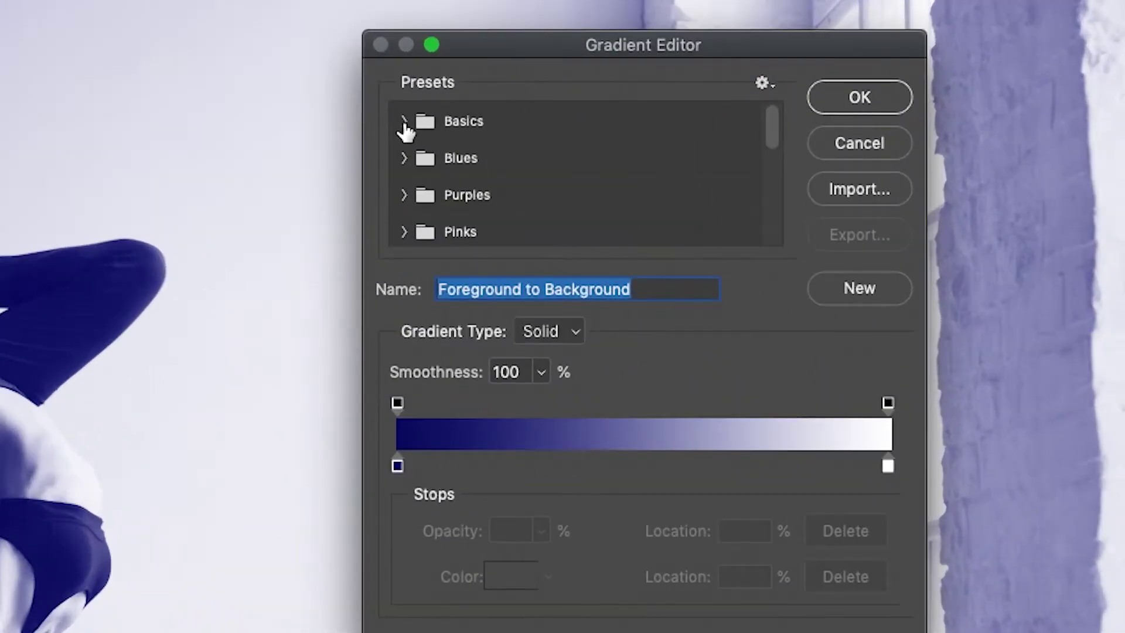
click(404, 121)
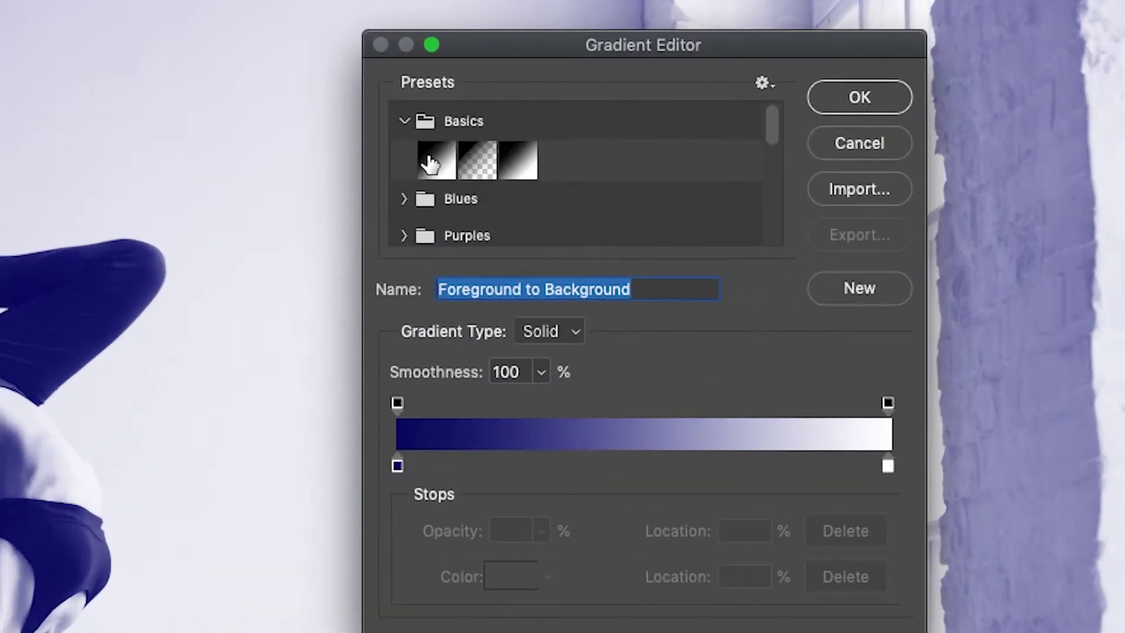
click(434, 161)
click(860, 97)
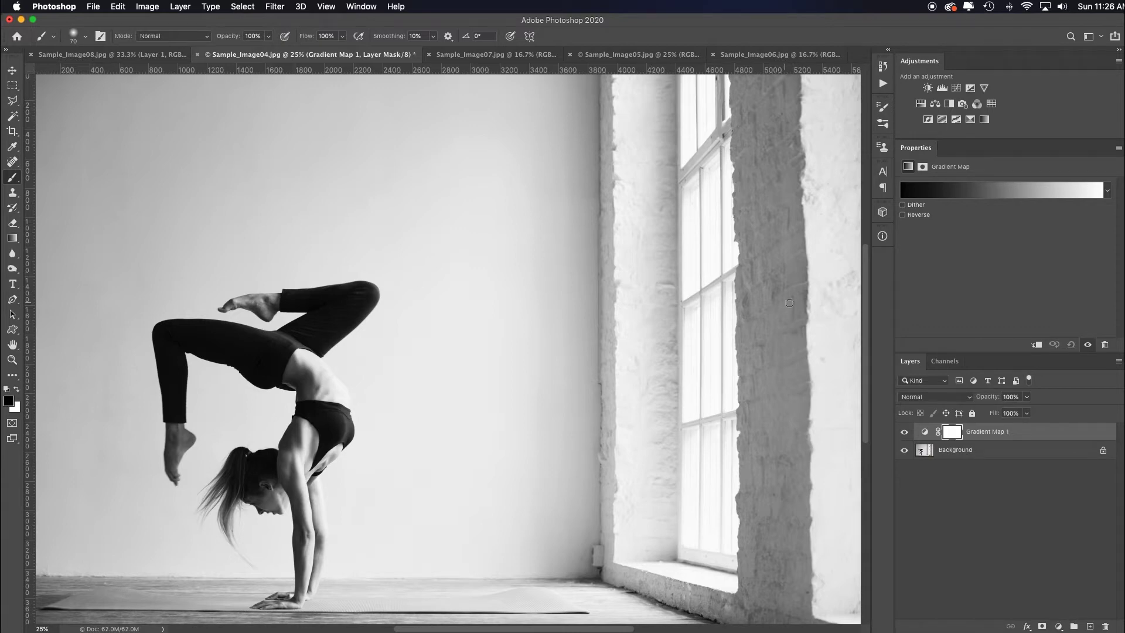
Add a Levels layer with the midtone input raised to 1.87.
click(942, 88)
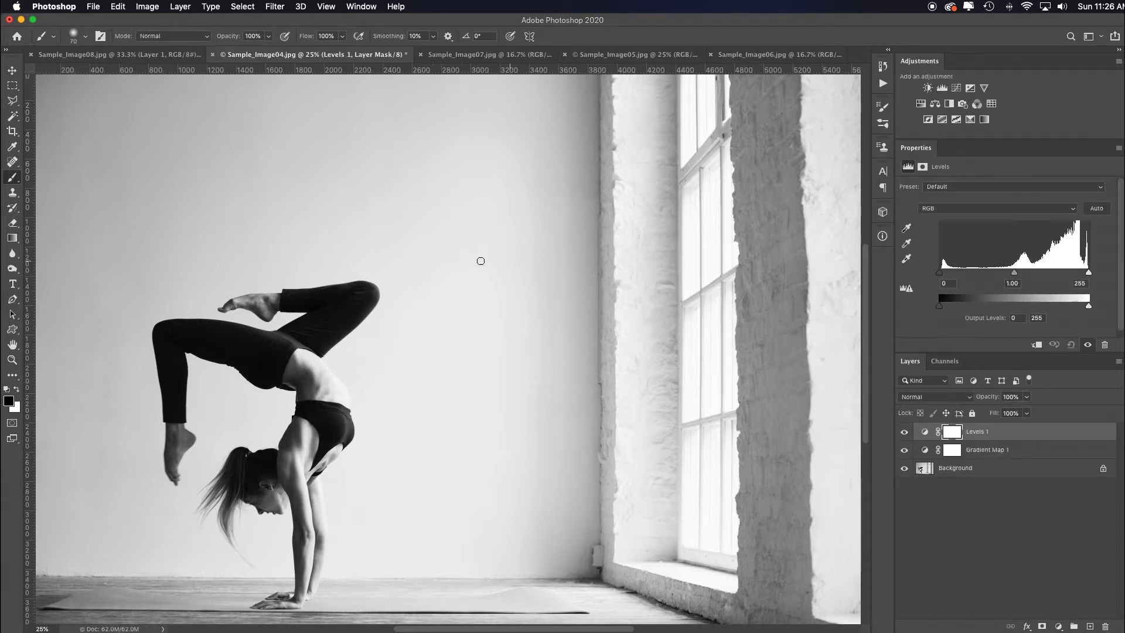
drag(1013, 273, 979, 275)
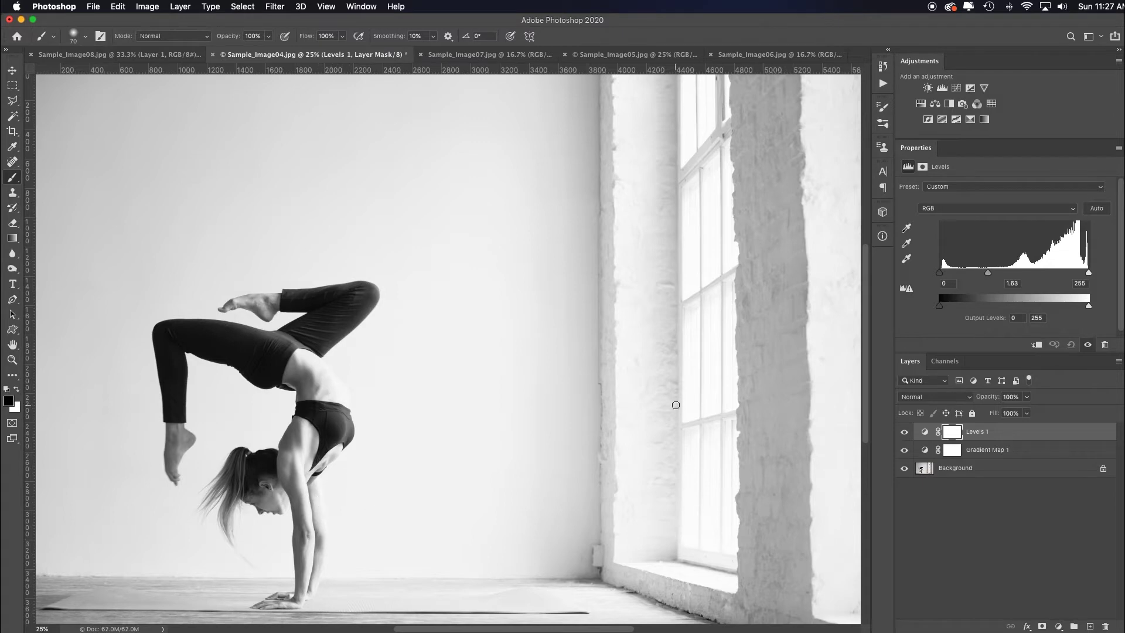
mouse_move(988, 273)
mouse_down()
mouse_move(968, 272)
mouse_move(982, 272)
mouse_up()
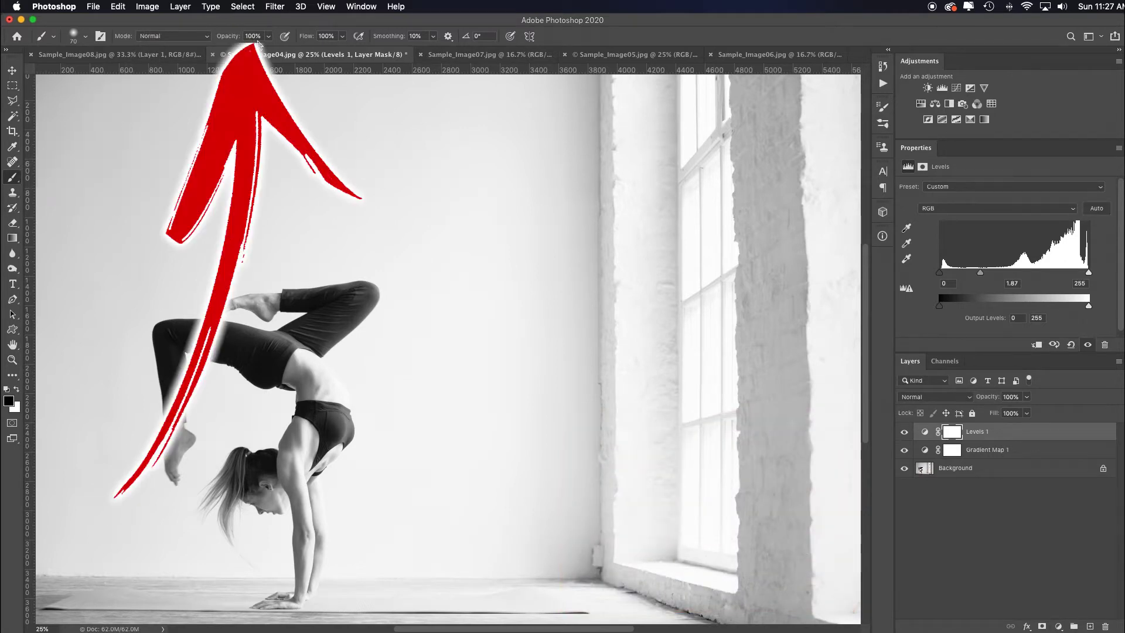
Paint black at 50% opacity on the Levels mask over the figure's back and arm.
key(5)
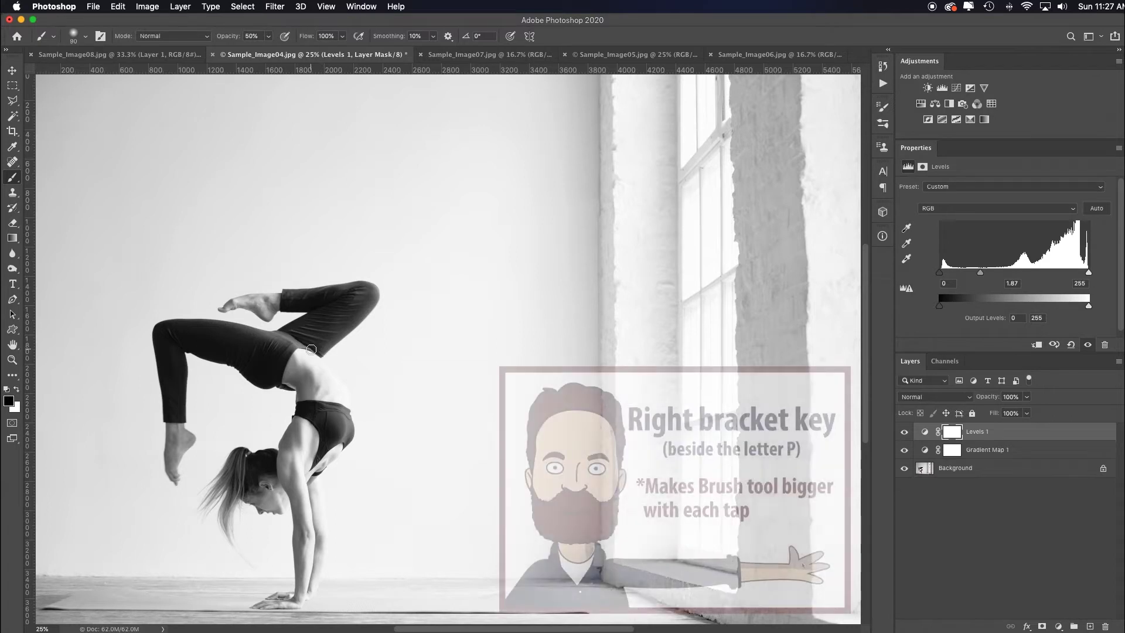
key(bracketright)
key(bracketright)
key(bracketright)
key(bracketright)
key(bracketright)
key(bracketright)
key(bracketright)
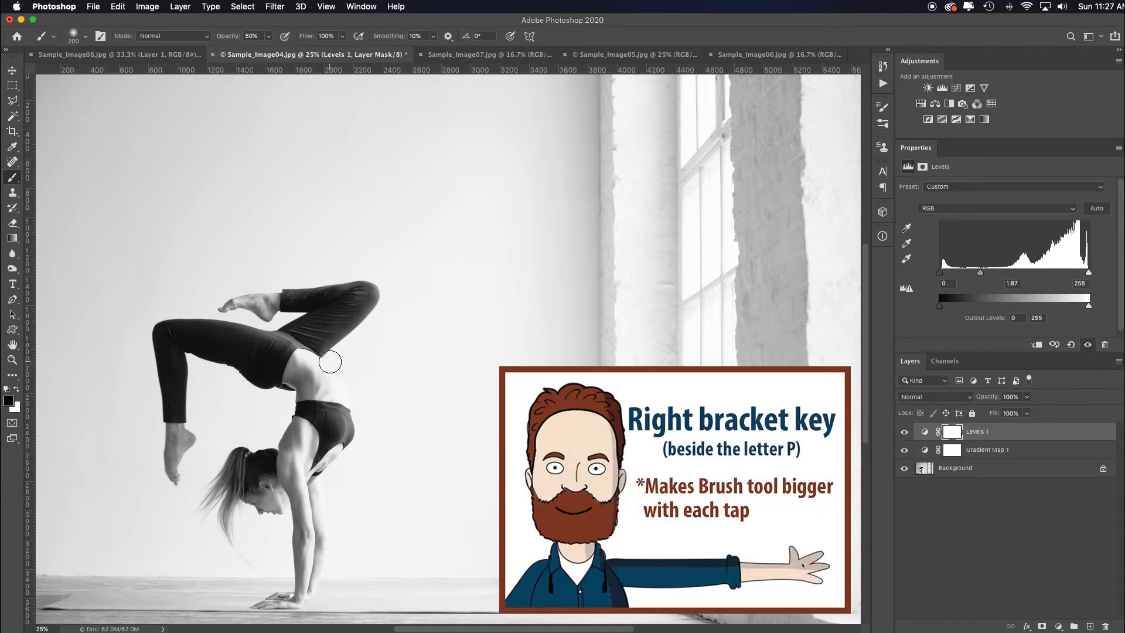
mouse_move(325, 366)
mouse_down()
mouse_move(353, 405)
mouse_move(332, 364)
mouse_up()
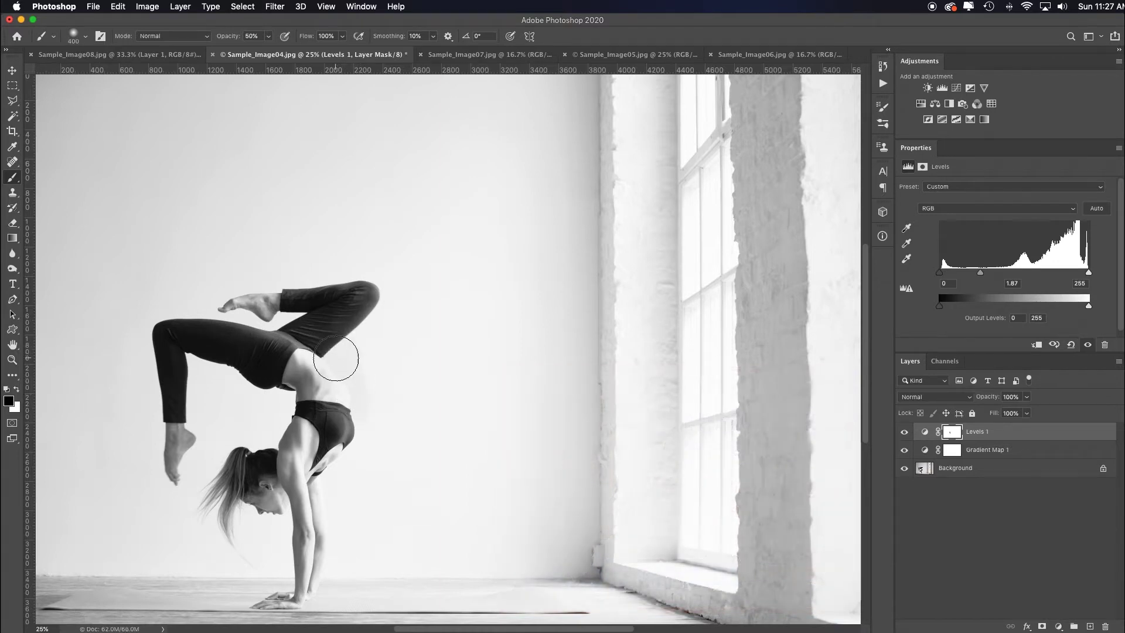
key(bracketright)
key(bracketright)
key(bracketright)
key(bracketright)
key(bracketright)
mouse_move(352, 382)
mouse_down()
mouse_move(364, 349)
mouse_move(366, 373)
mouse_move(370, 380)
mouse_up()
mouse_move(341, 516)
mouse_down()
mouse_move(340, 501)
mouse_move(329, 561)
mouse_move(339, 502)
mouse_move(341, 558)
mouse_up()
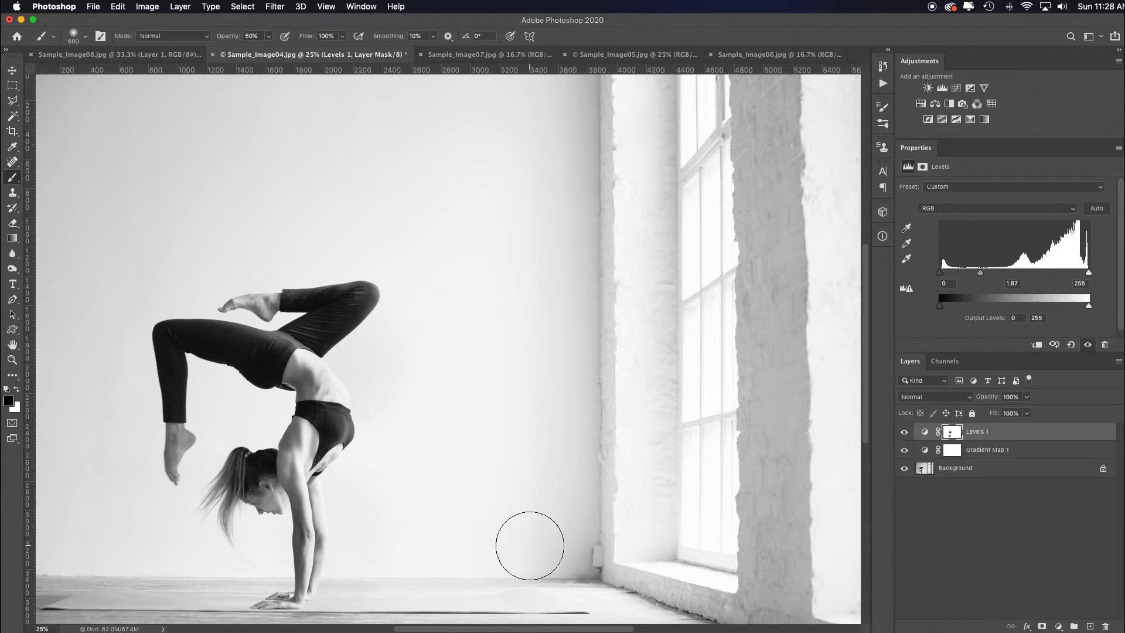
Drag Levels 1 and Gradient Map 1 from the handstand photo into Sample_Image07.jpg.
click(471, 59)
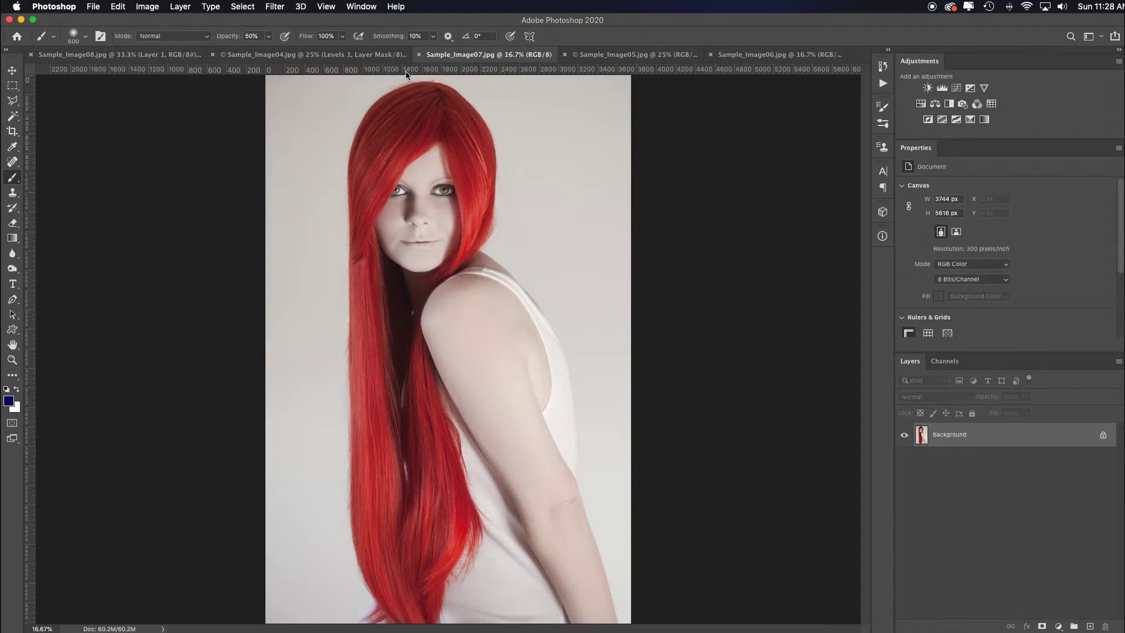
click(320, 54)
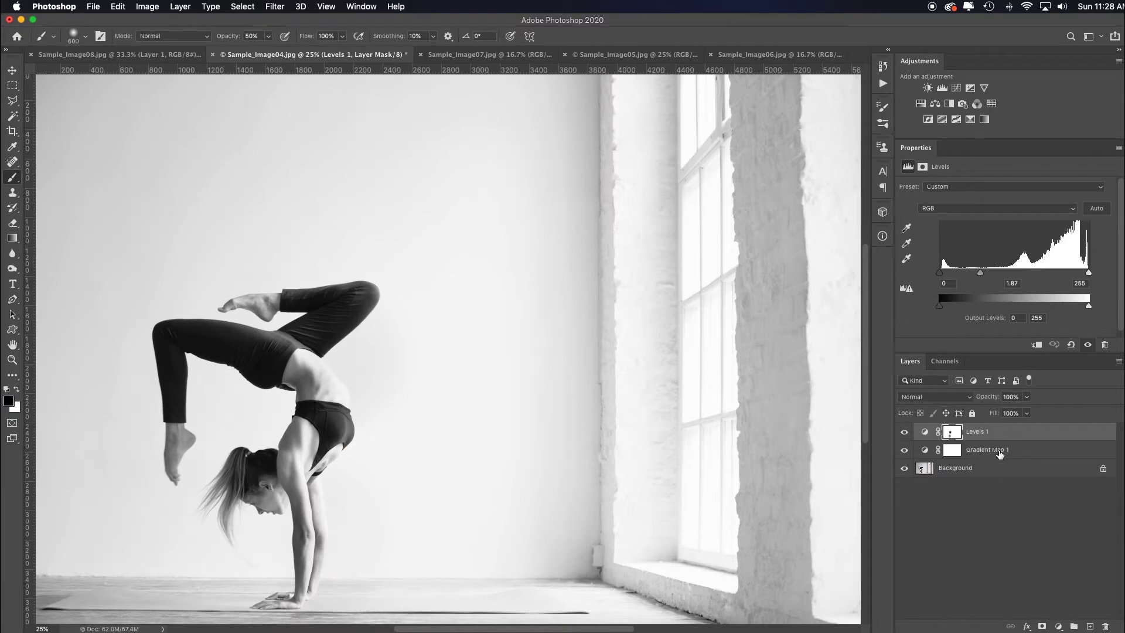
shift+click(1000, 454)
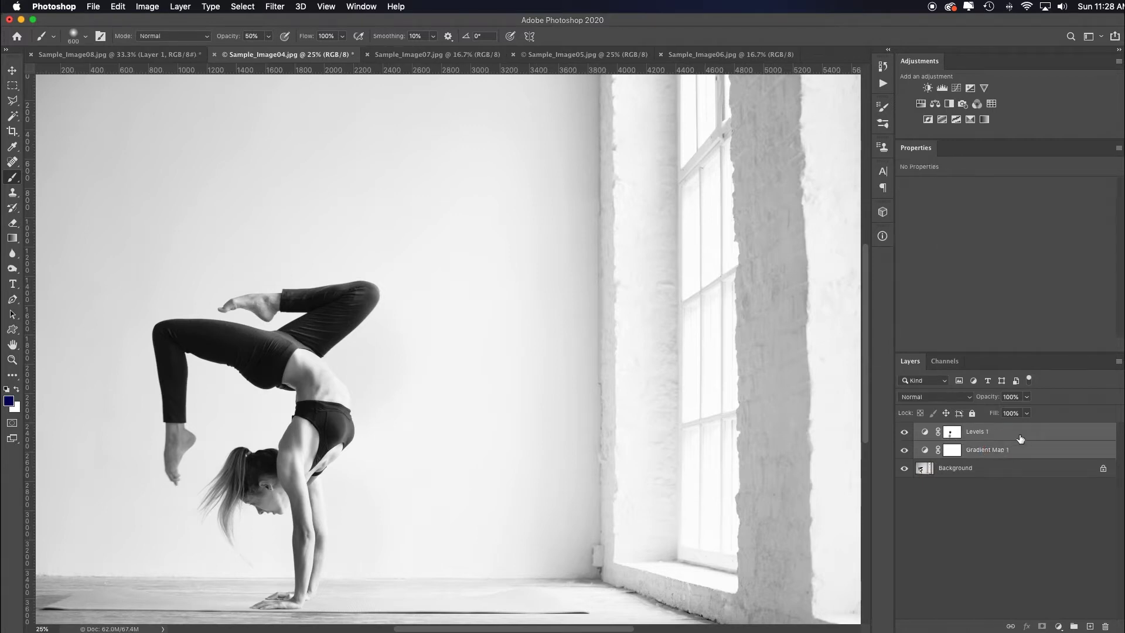
drag(1020, 438, 479, 297)
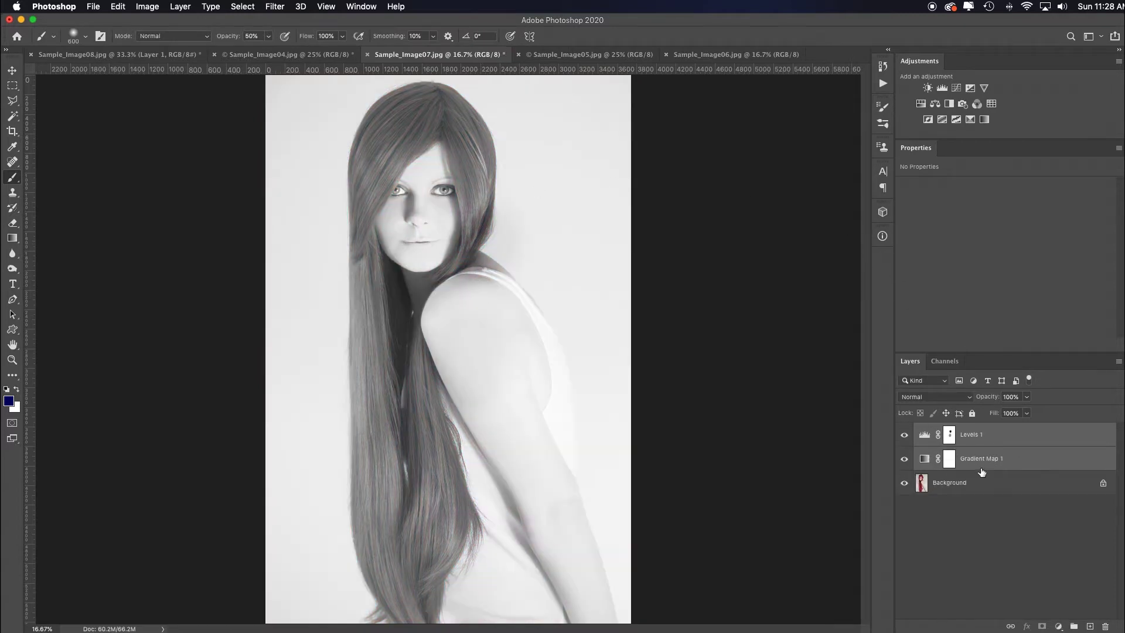
click(949, 434)
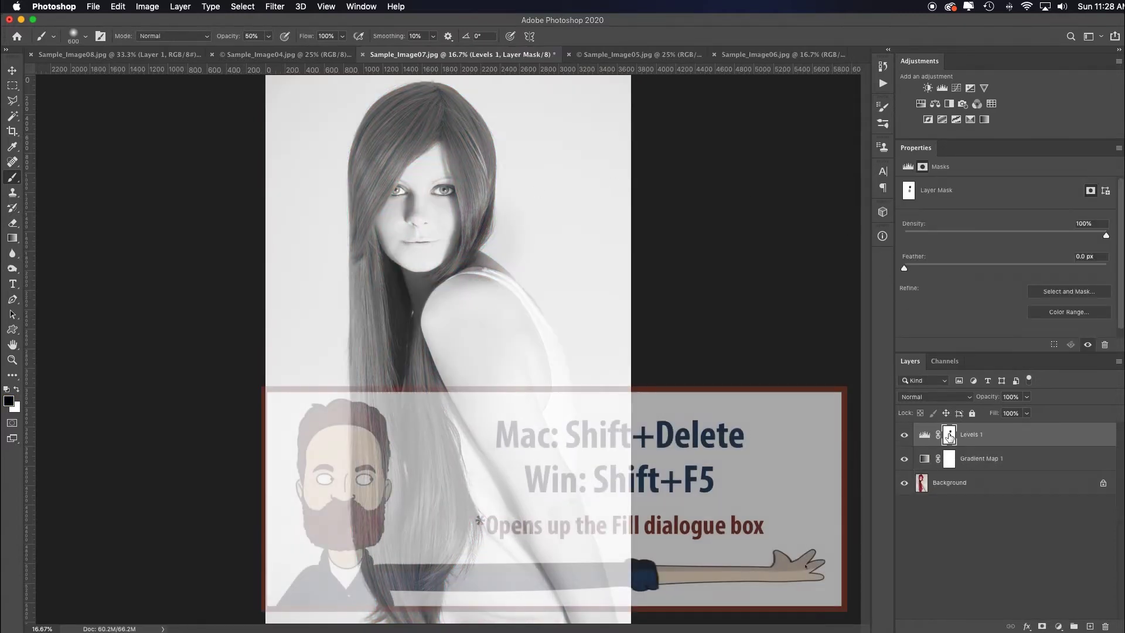
Fill the Levels 1 mask with White using the Fill dialog.
key(shift+BackSpace)
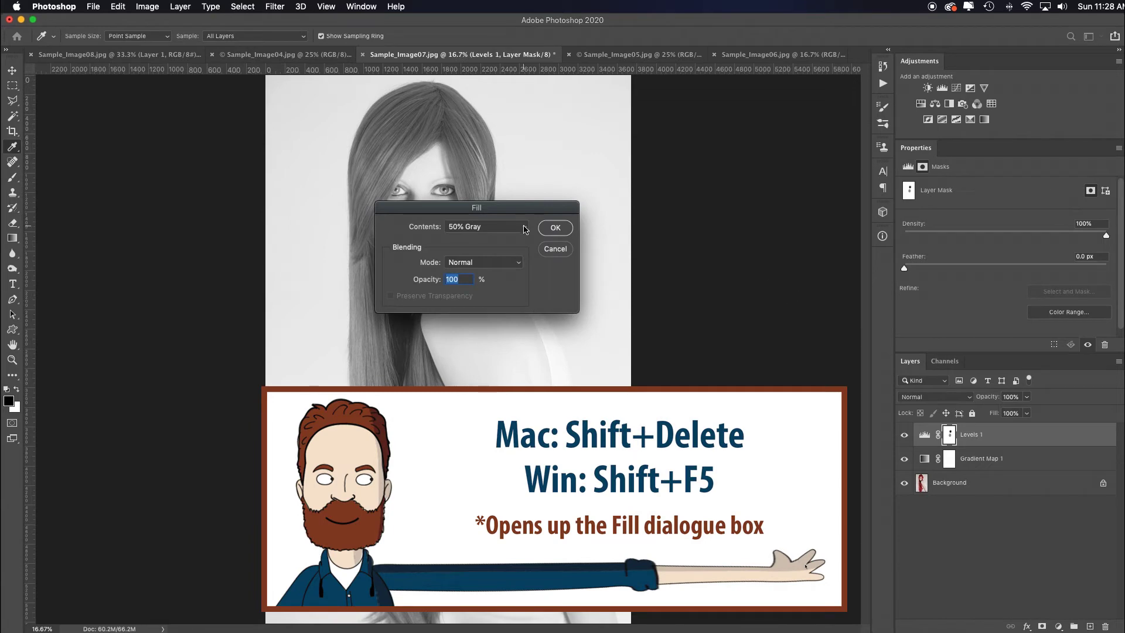
click(118, 6)
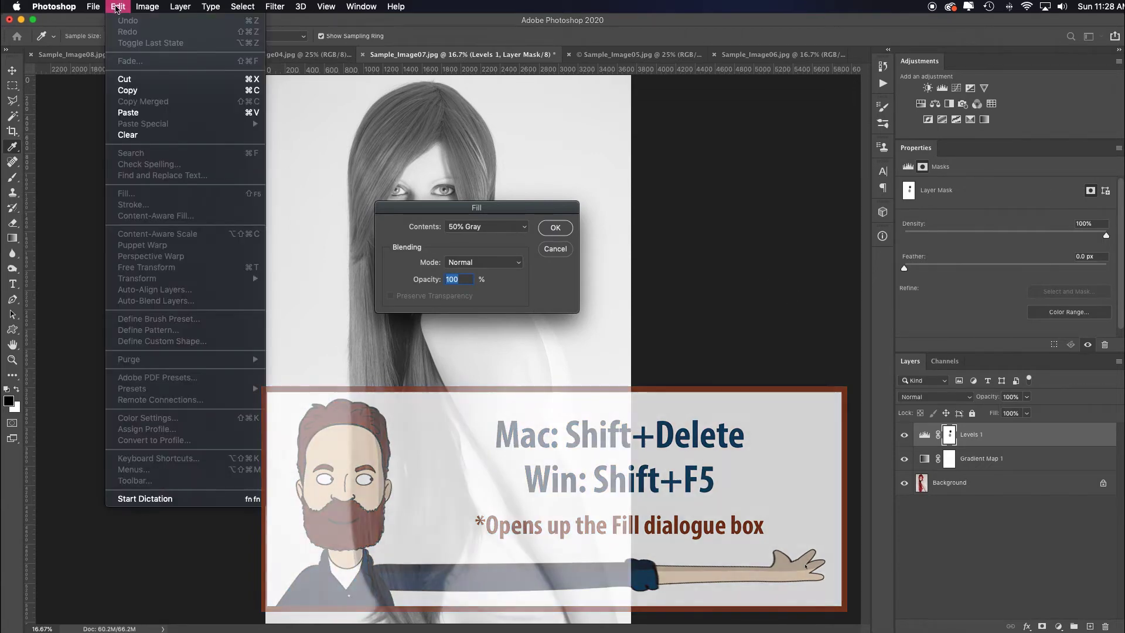
click(520, 229)
click(519, 229)
click(518, 235)
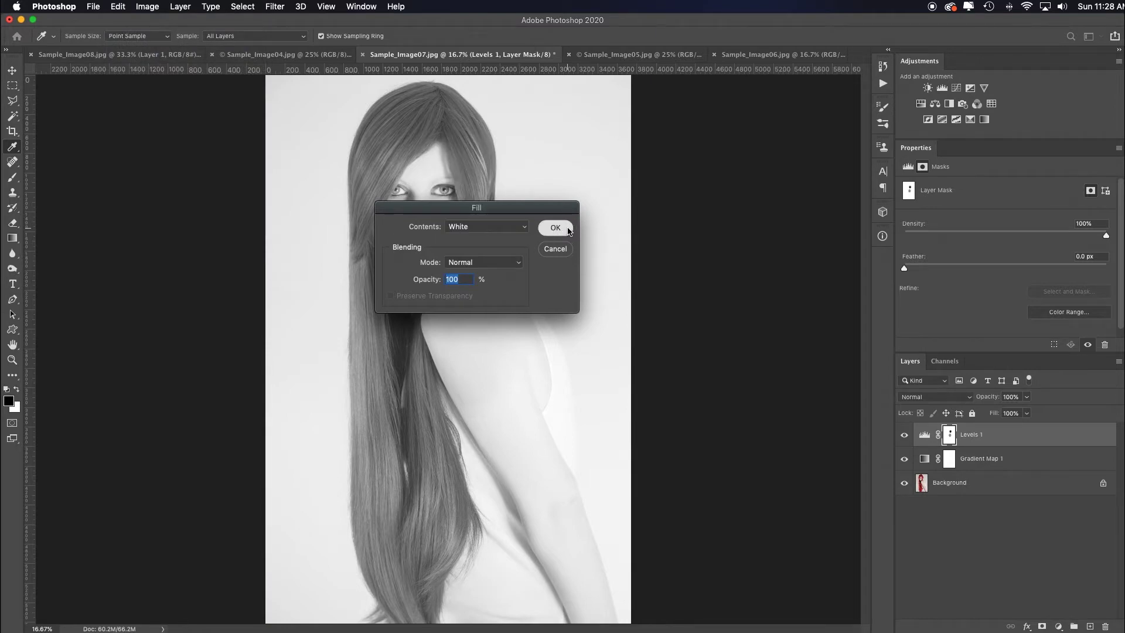
click(555, 227)
Hide Gradient Map 1 to compare the original colours, then show both adjustment layers again.
key(b)
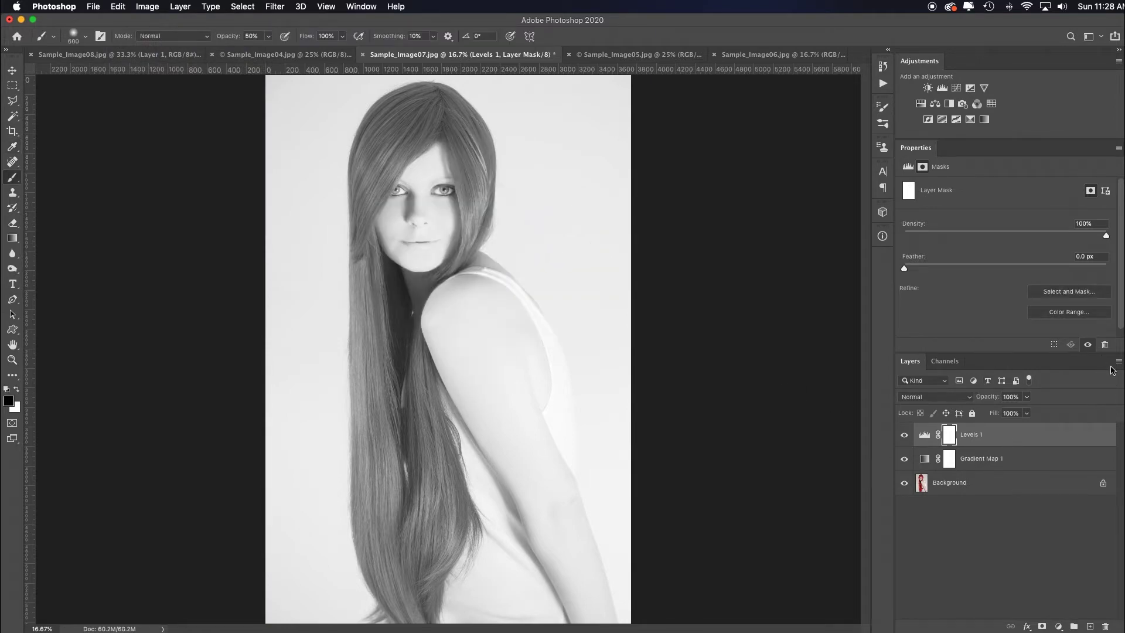
click(904, 459)
drag(903, 434, 906, 463)
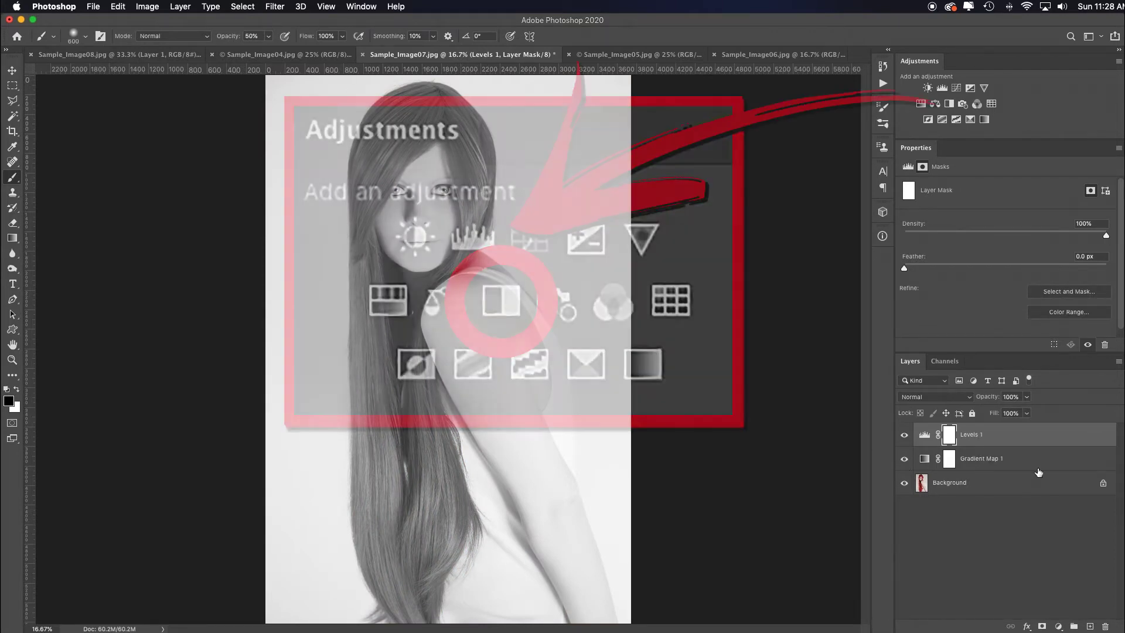
Add a Black & White layer with Reds at 76, hiding Gradient Map 1 and comparing Levels 1.
click(949, 104)
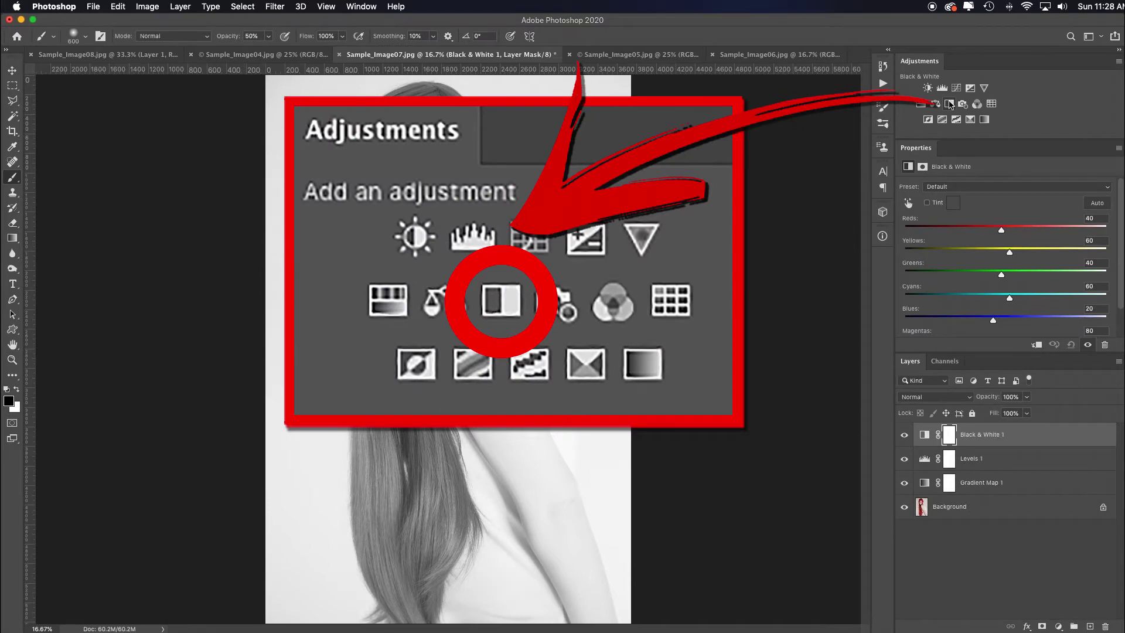
click(905, 482)
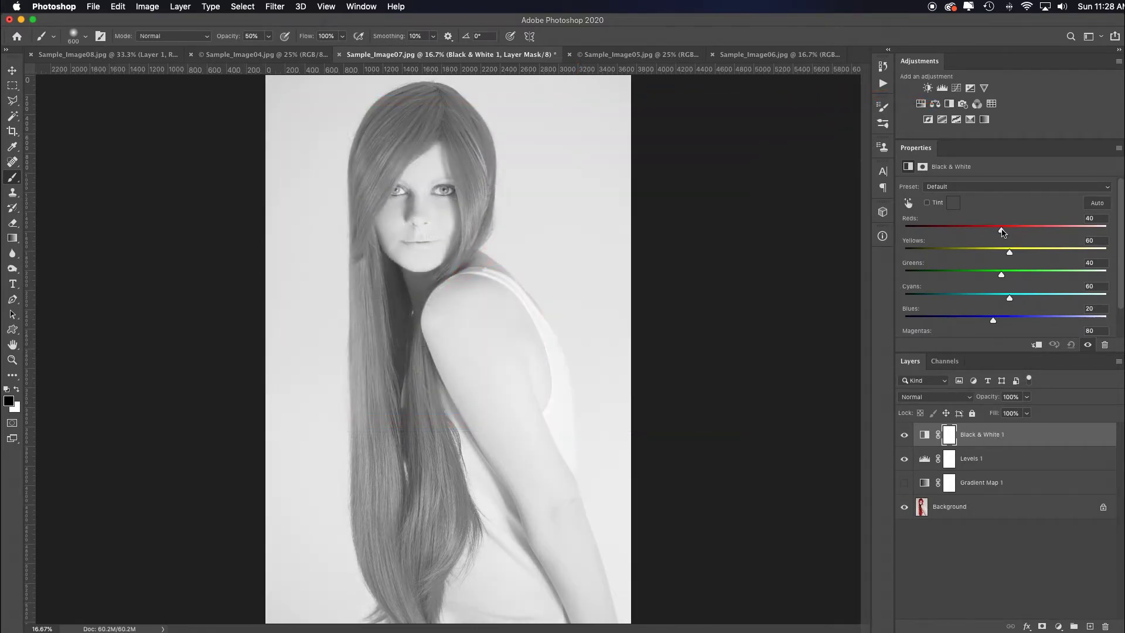
drag(1002, 232, 1016, 230)
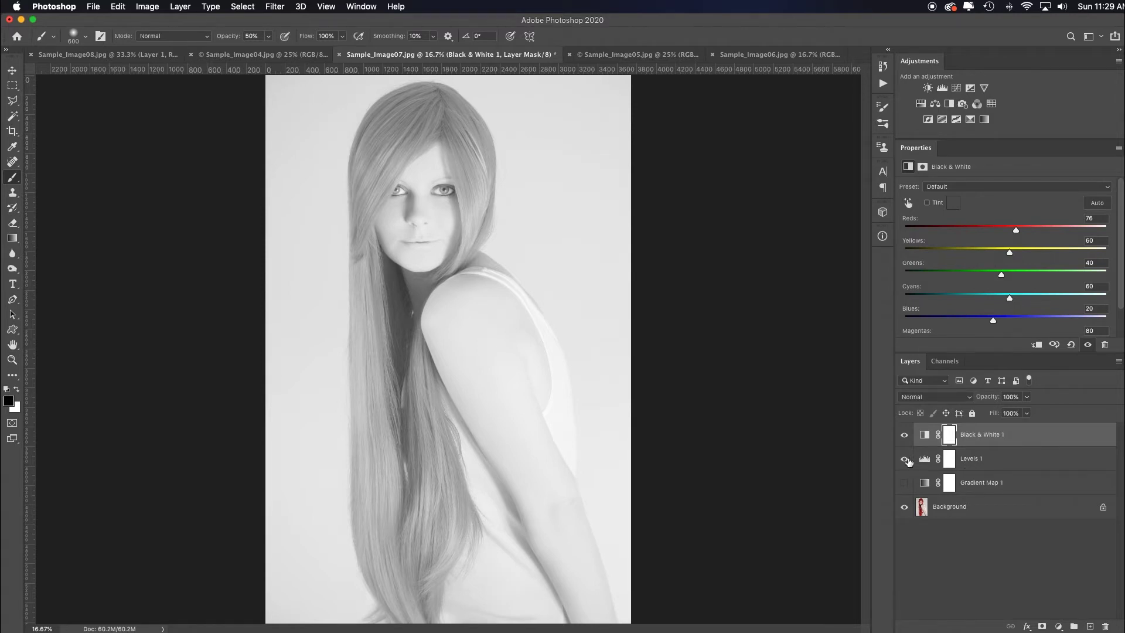
click(906, 461)
click(906, 462)
click(925, 461)
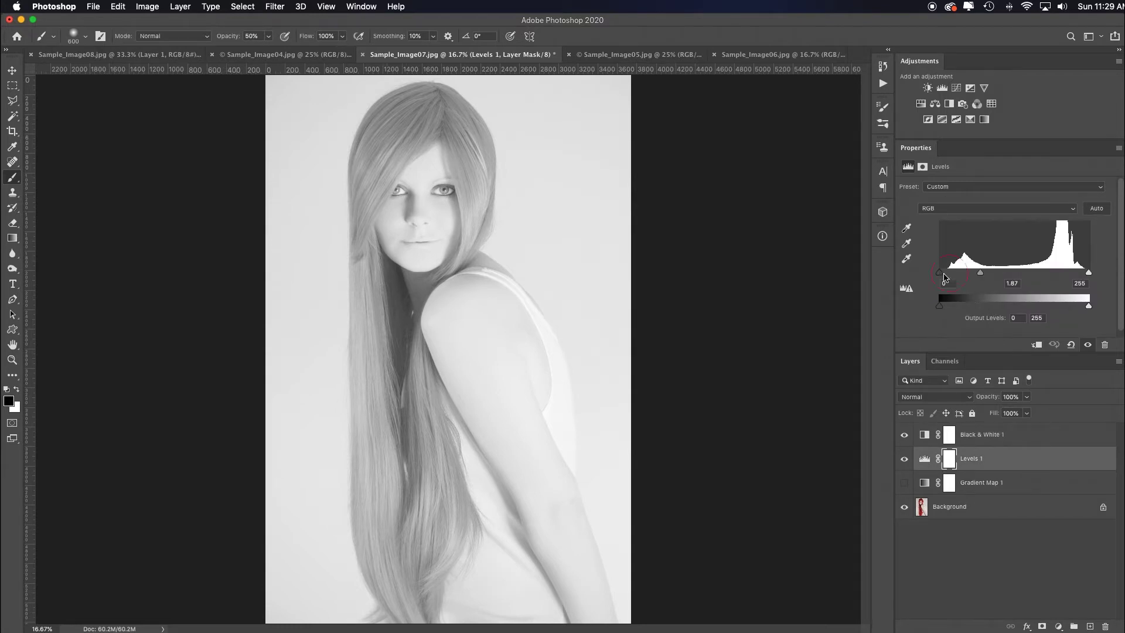
Set the Levels inputs to 15 and 250 and mask the brightening off hair beside the neck.
drag(944, 276, 950, 274)
drag(1088, 272, 1086, 272)
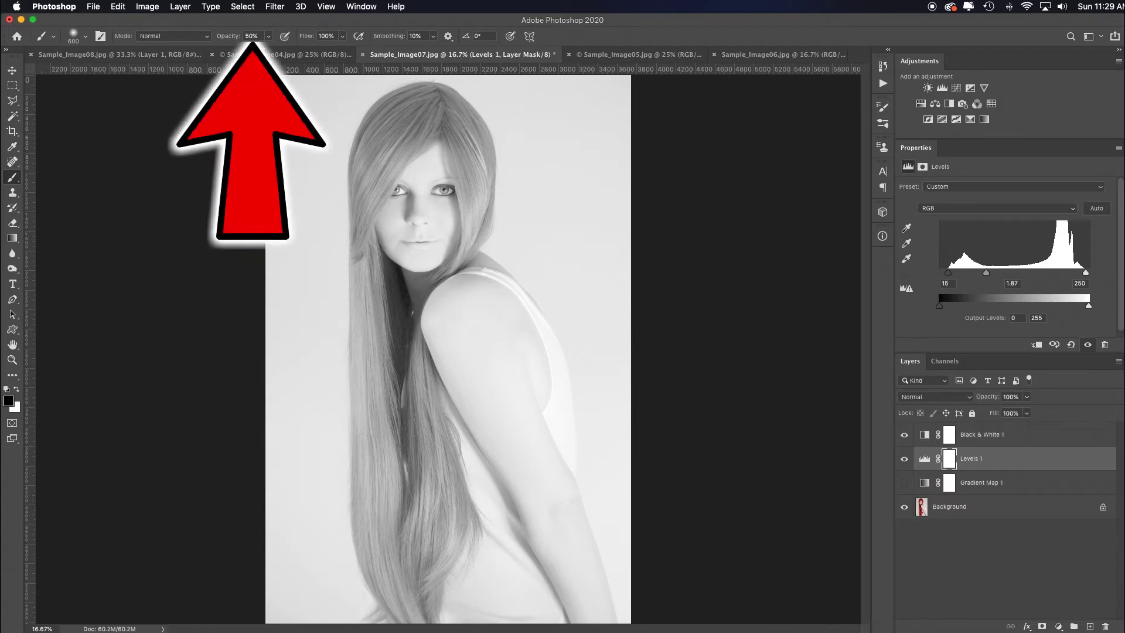
key(bracketleft)
key(bracketleft)
key(bracketleft)
key(bracketleft)
key(bracketleft)
key(bracketleft)
key(bracketleft)
drag(410, 264, 405, 345)
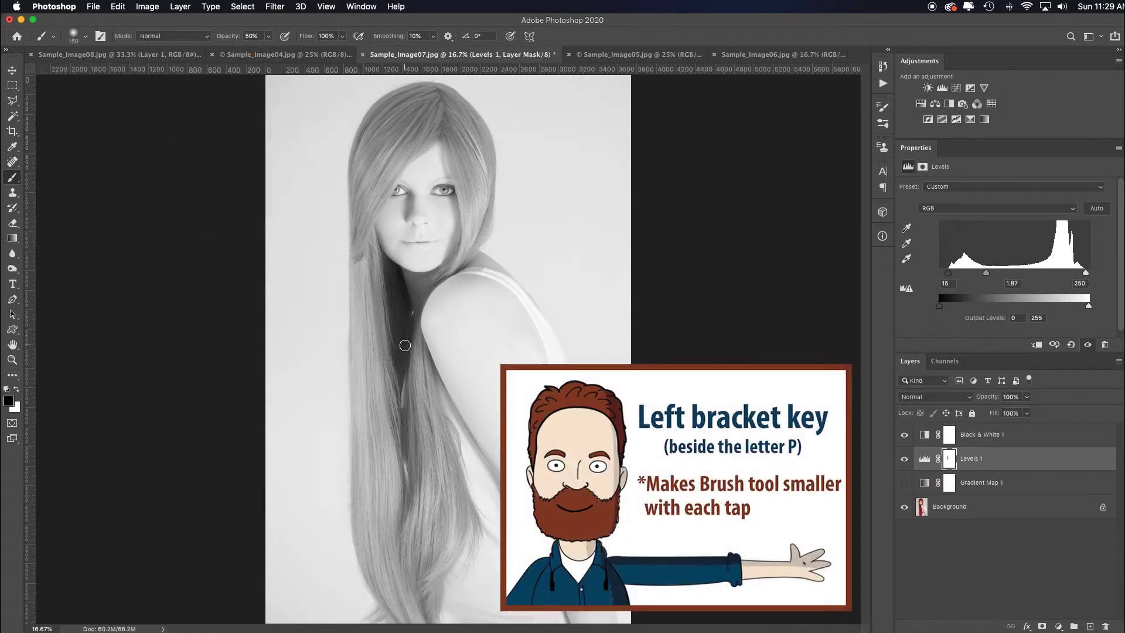
key(bracketleft)
key(bracketleft)
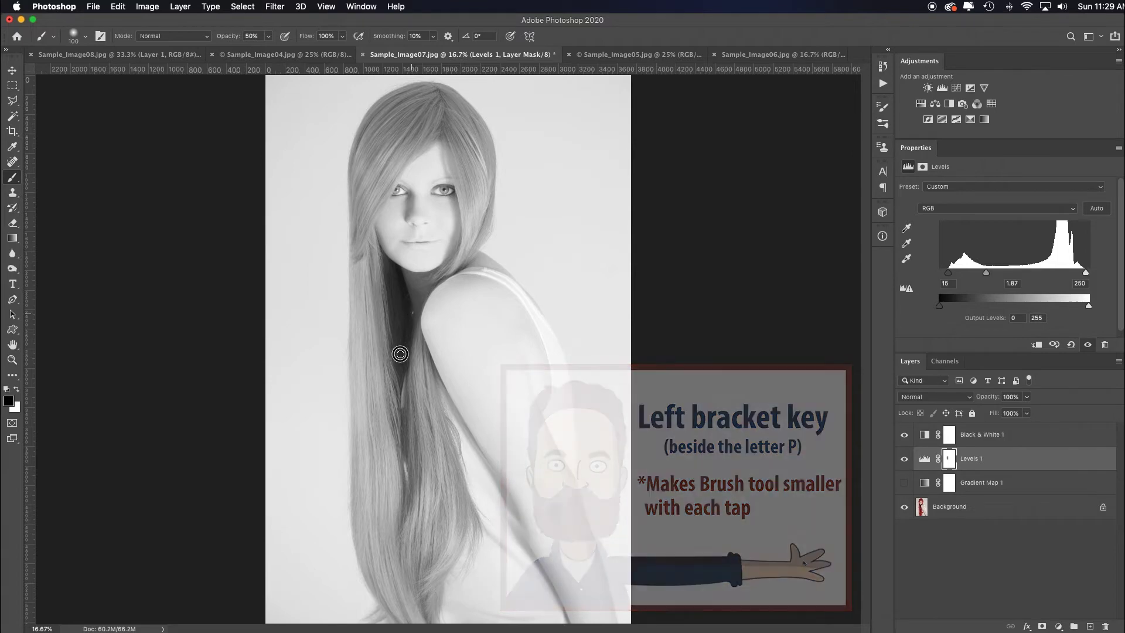
mouse_move(401, 353)
mouse_down()
mouse_move(403, 295)
mouse_move(386, 261)
mouse_move(403, 301)
mouse_move(405, 464)
mouse_up()
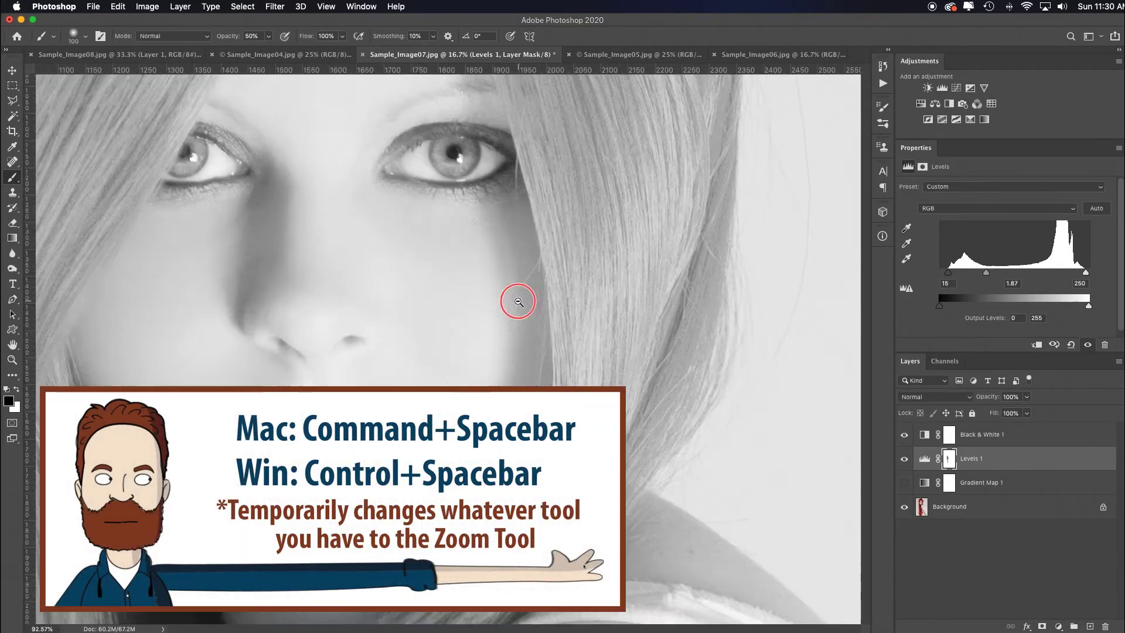
Mask the brightening off the eye lashes, nostrils and lip line with a 40% opacity brush.
drag(443, 197, 452, 168)
key(0)
key(bracketleft)
key(bracketleft)
key(bracketleft)
key(bracketleft)
key(bracketleft)
key(bracketleft)
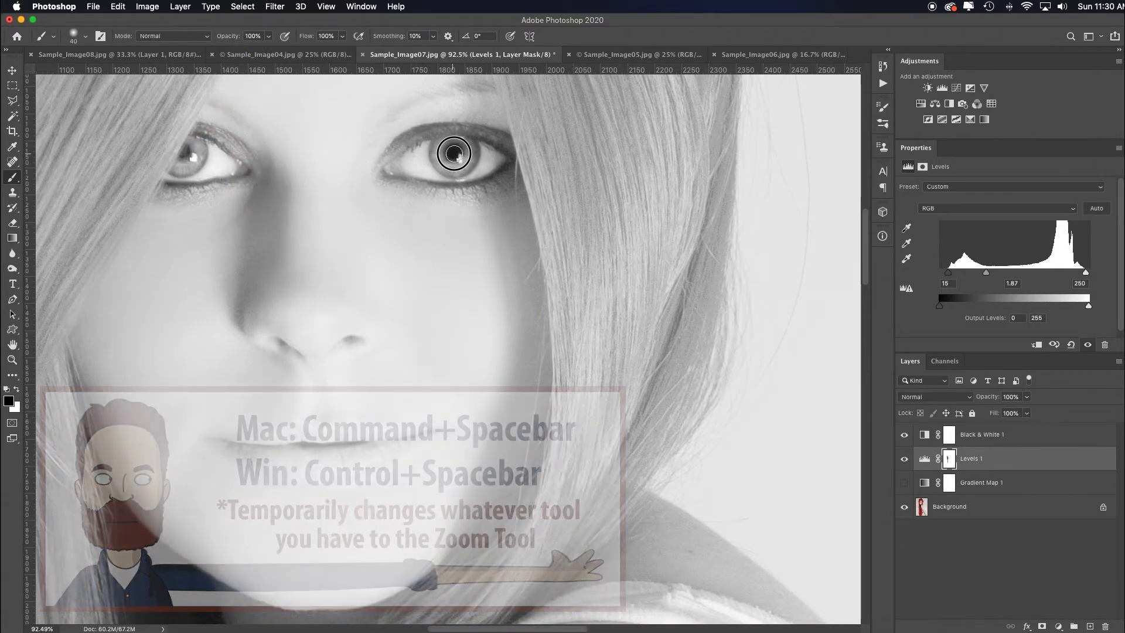
key(4)
key(bracketleft)
key(bracketleft)
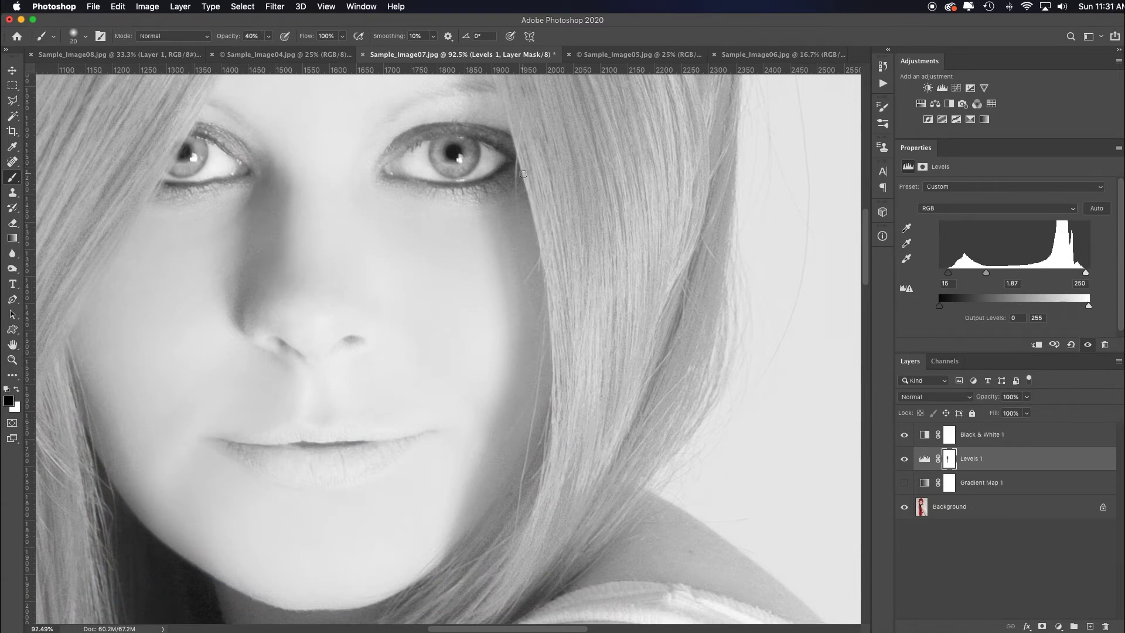
mouse_move(514, 159)
mouse_down()
mouse_move(415, 181)
mouse_move(447, 182)
mouse_move(461, 135)
mouse_move(415, 139)
mouse_move(489, 138)
mouse_move(417, 137)
mouse_move(403, 152)
mouse_move(466, 126)
mouse_up()
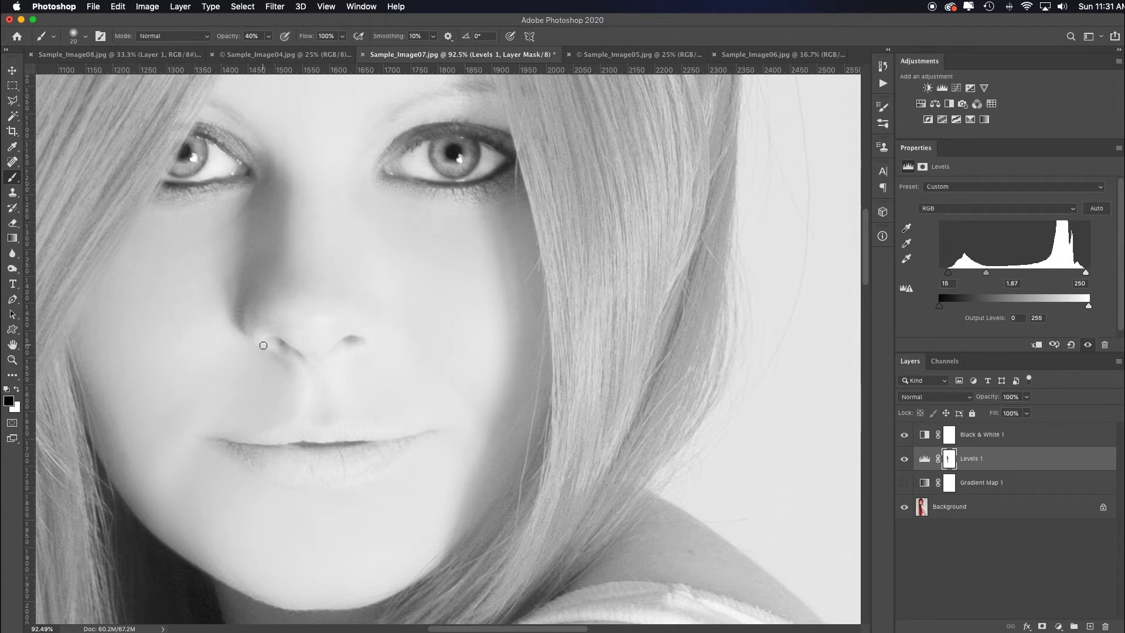
mouse_move(280, 339)
mouse_down()
mouse_move(306, 348)
mouse_move(346, 339)
mouse_up()
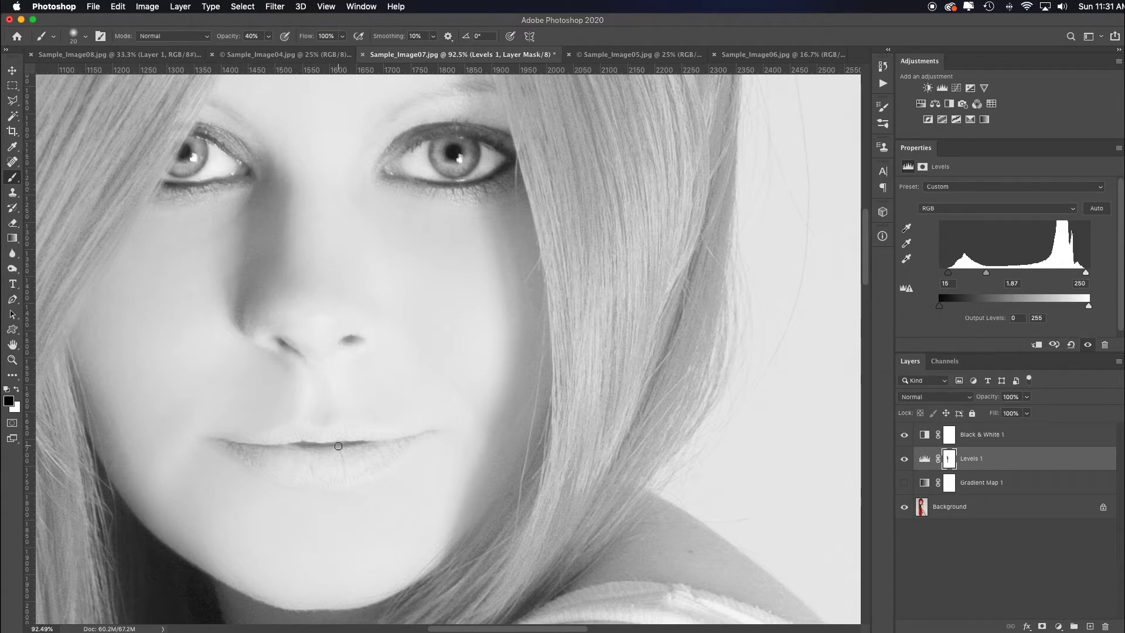
mouse_move(339, 449)
mouse_down()
mouse_move(287, 450)
mouse_move(365, 446)
mouse_move(274, 444)
mouse_move(427, 443)
mouse_move(257, 448)
mouse_up()
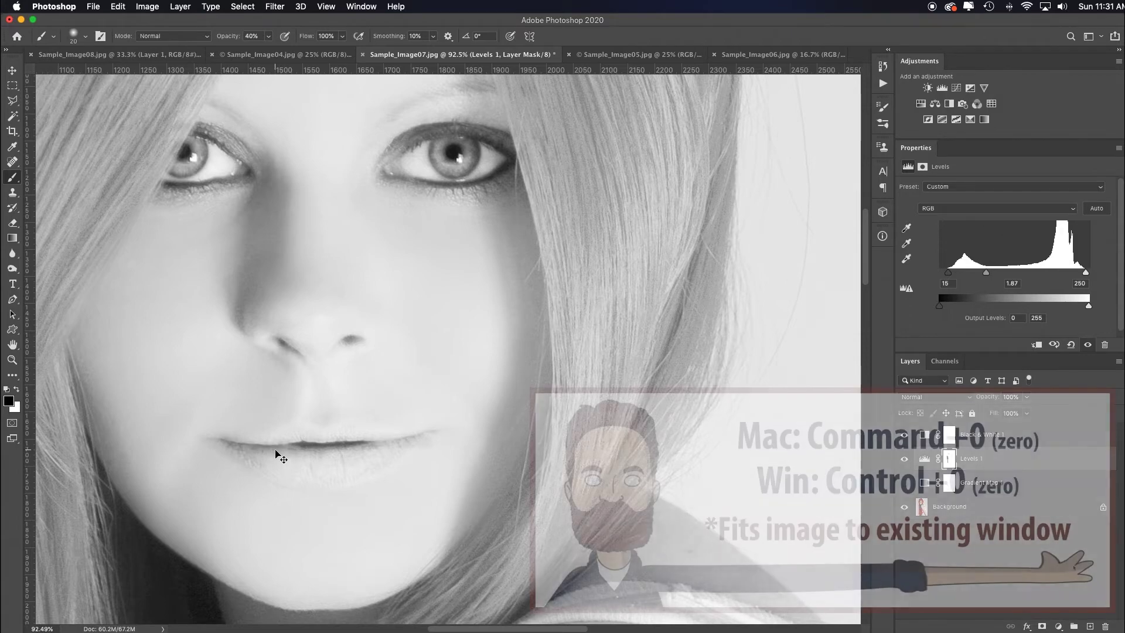
key(super+0)
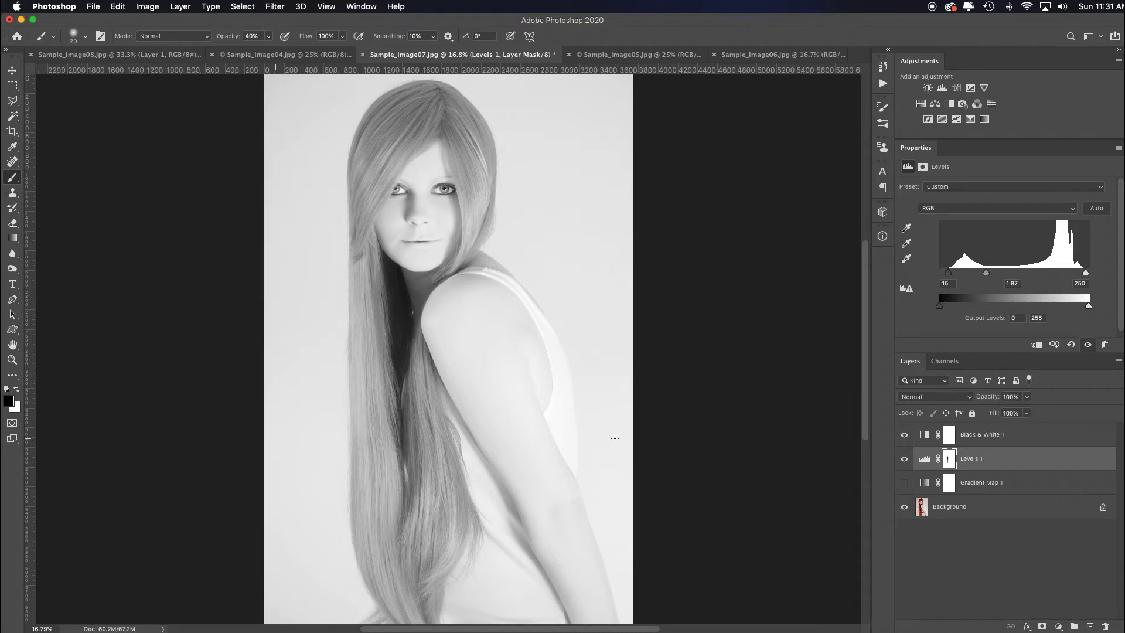
Stamp the visible layers and set Camera Raw Highlights to +21 and Whites to +2.
click(1024, 442)
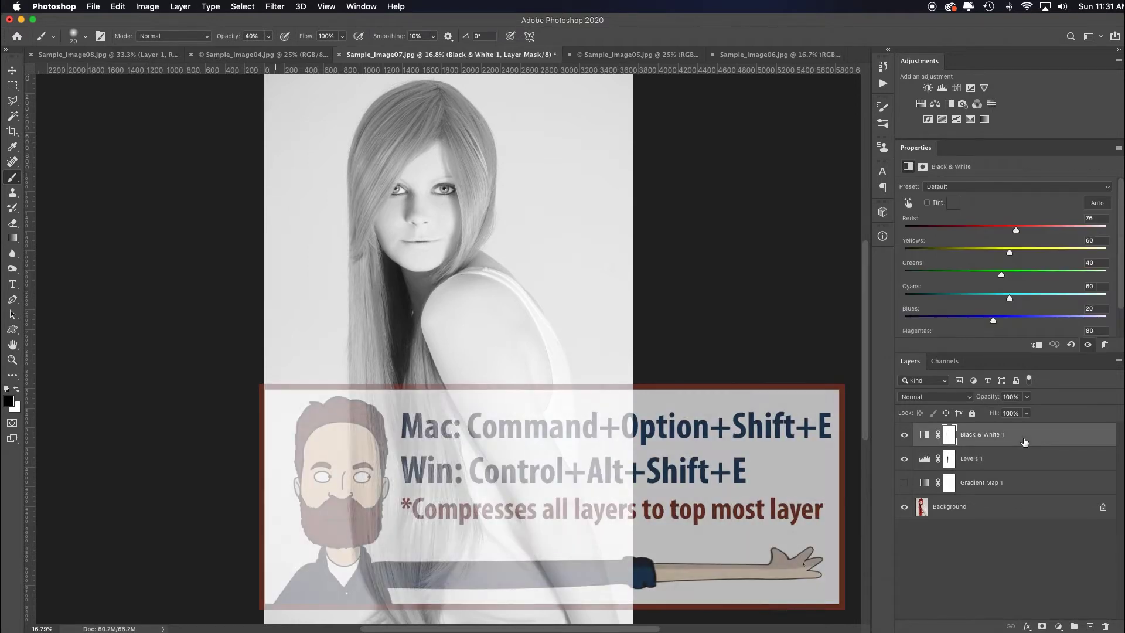
key(super+alt+shift+e)
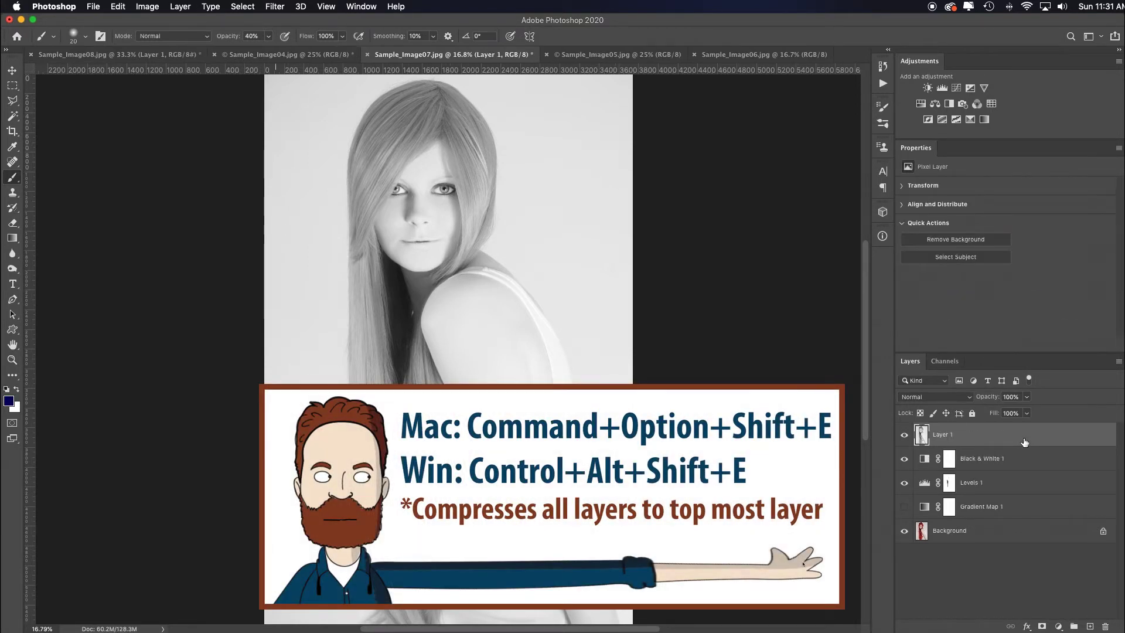
click(273, 7)
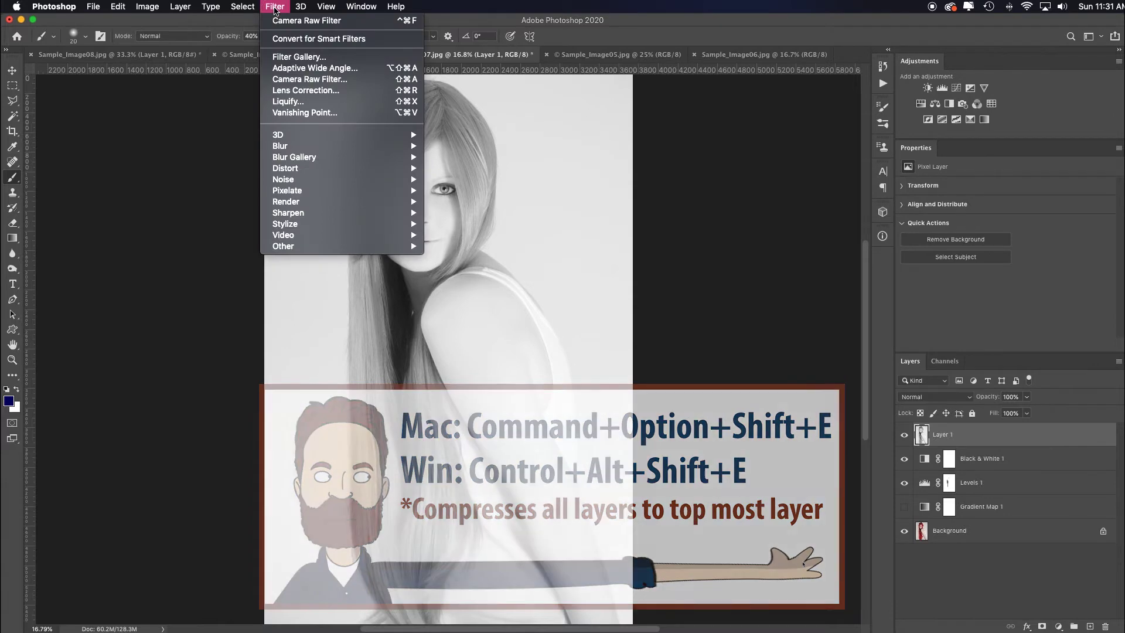
click(367, 79)
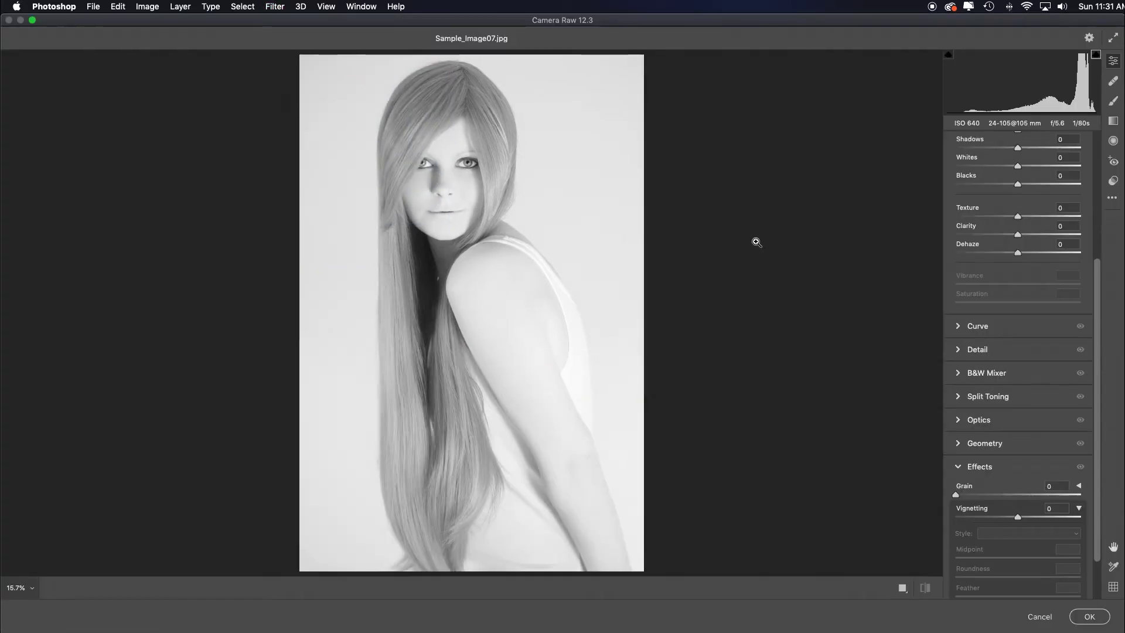
scroll(1026, 201, up, 5)
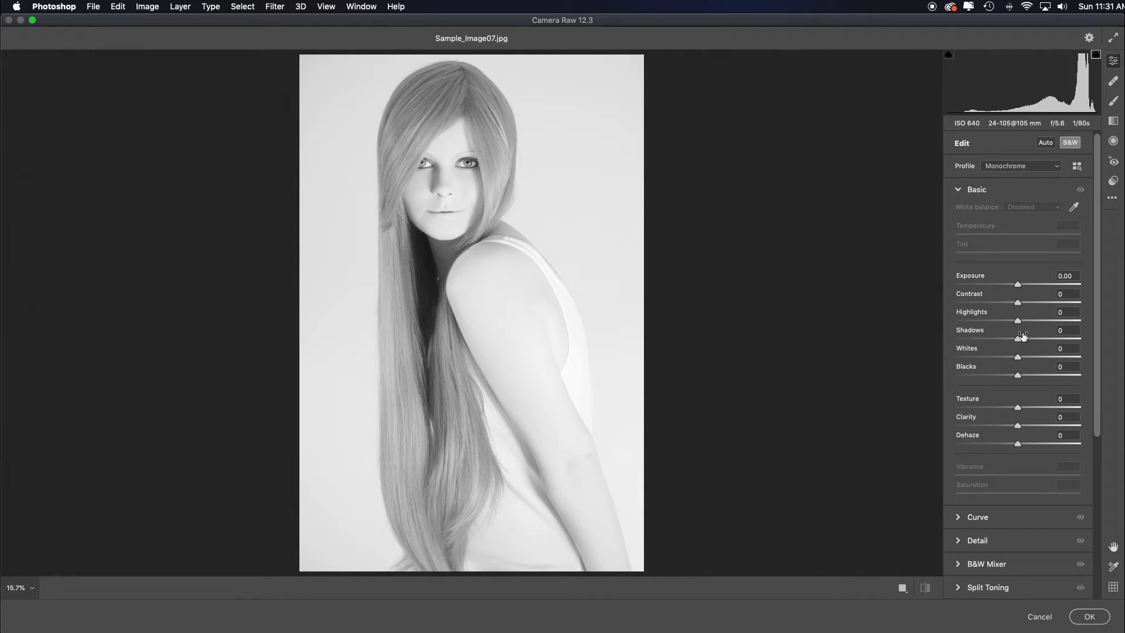
drag(1018, 320, 1112, 325)
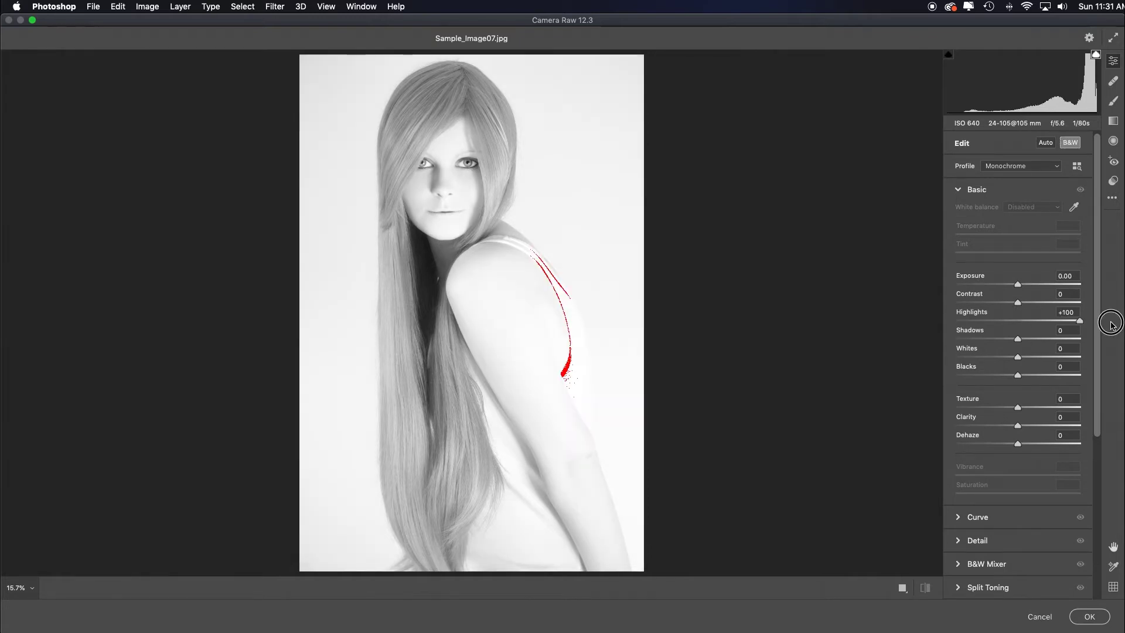
drag(1079, 321, 1031, 326)
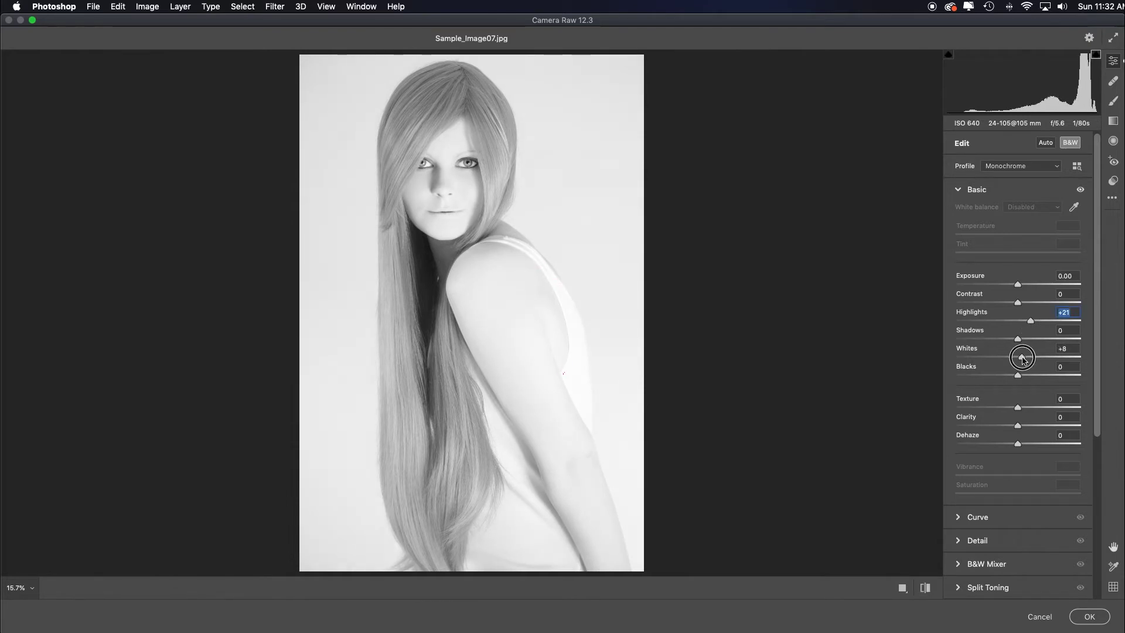
drag(1018, 357, 1020, 357)
Add a +68 white vignette in Camera Raw Effects to brighten the portrait's edges.
scroll(1008, 477, down, 6)
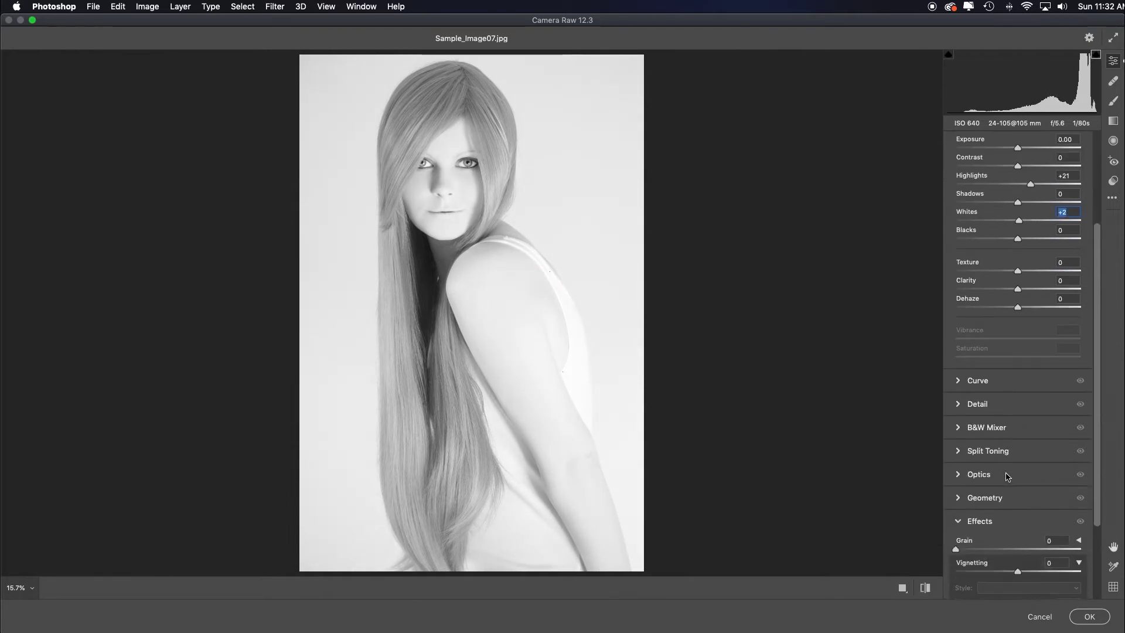
click(1013, 489)
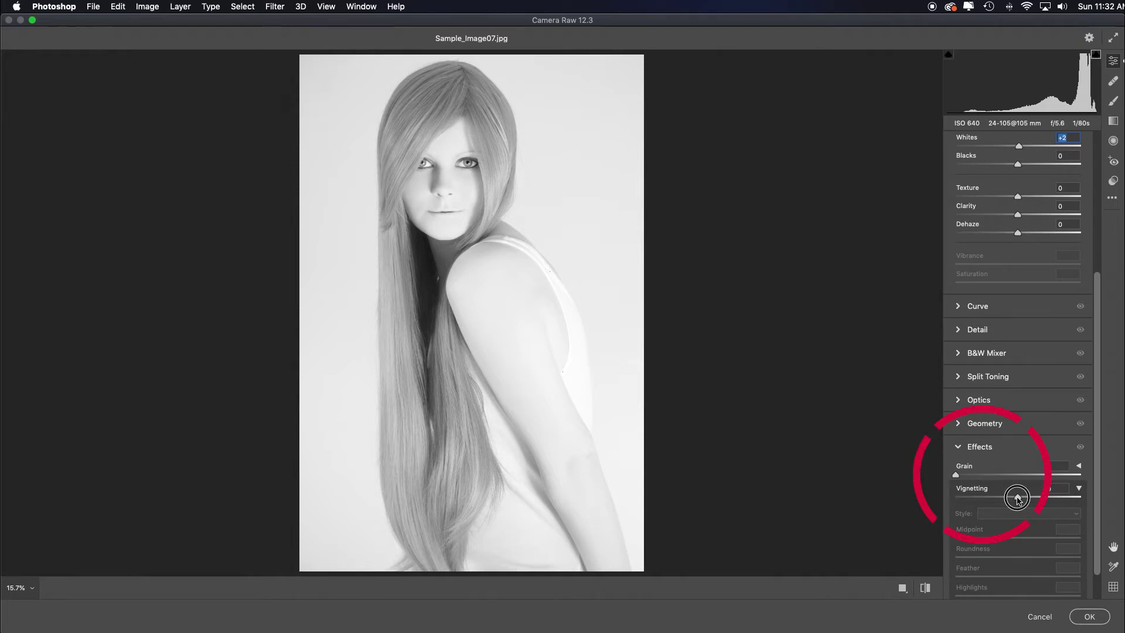
drag(1018, 499, 1061, 503)
scroll(1062, 503, down, 1)
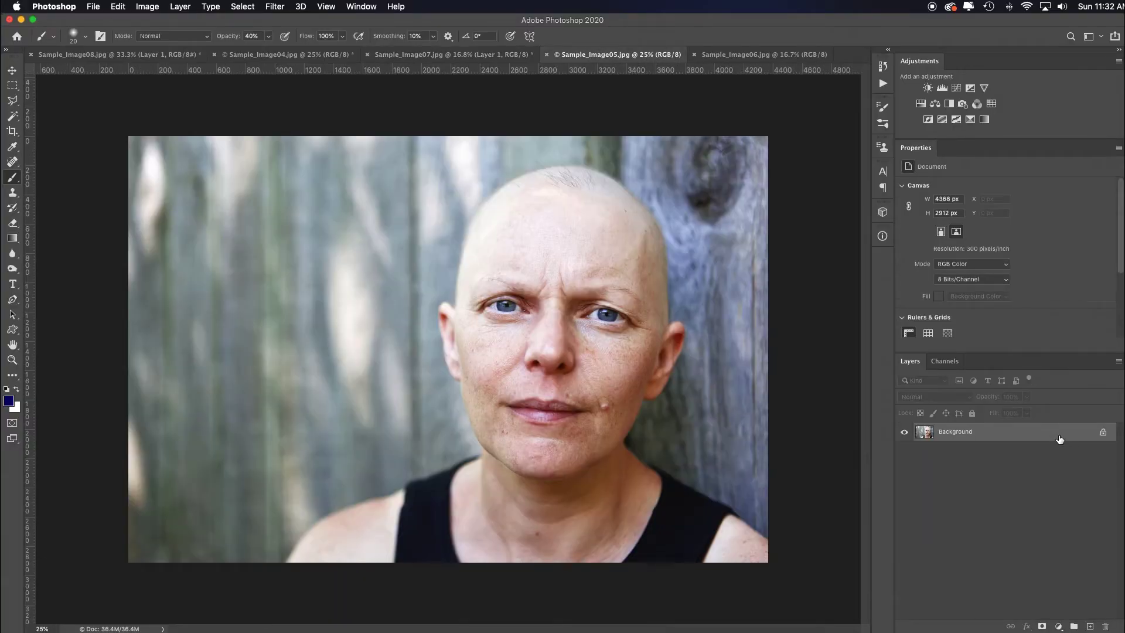
Duplicate the bald woman's portrait onto a new Layer 1 and open the Filter menu.
key(super+j)
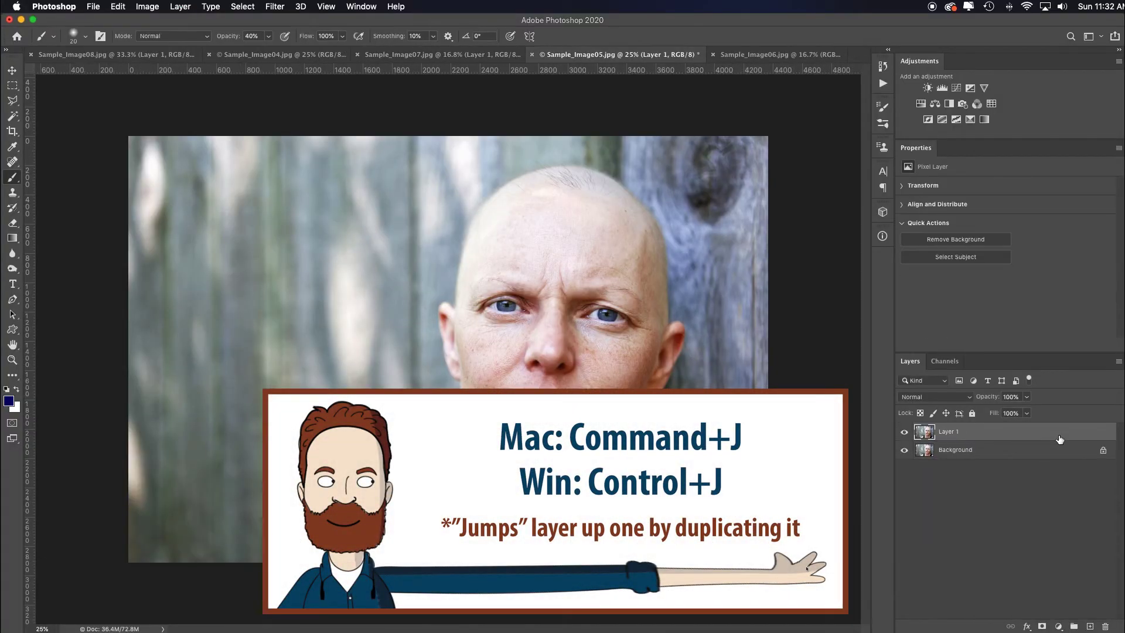
click(275, 7)
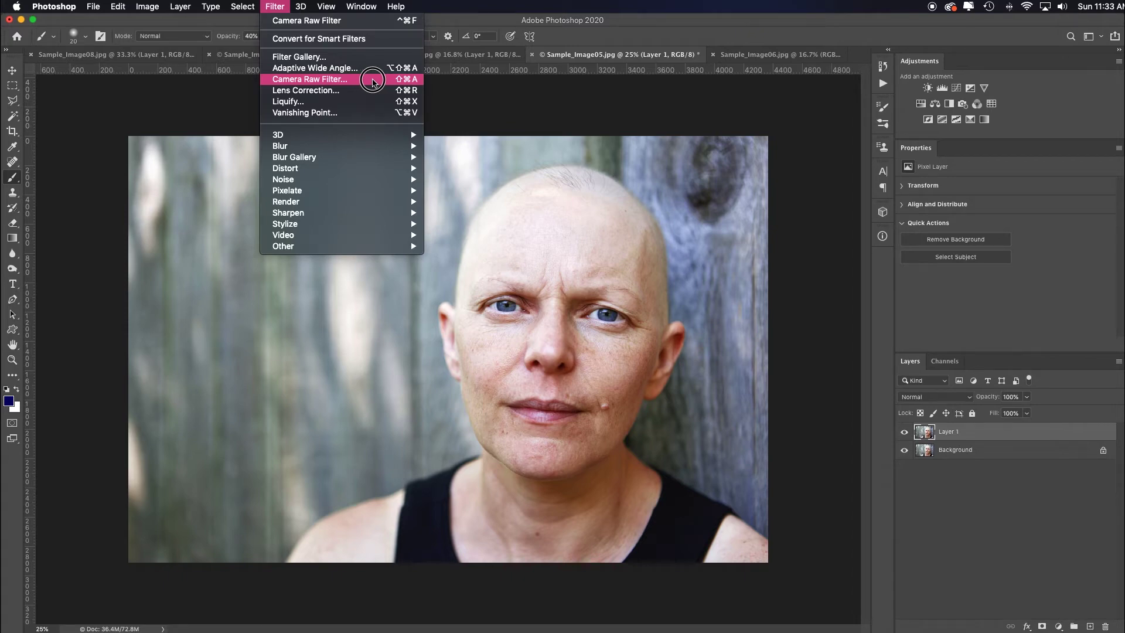
Apply the Camera Raw Filter to Layer 1 and switch its profile to Monochrome.
click(370, 81)
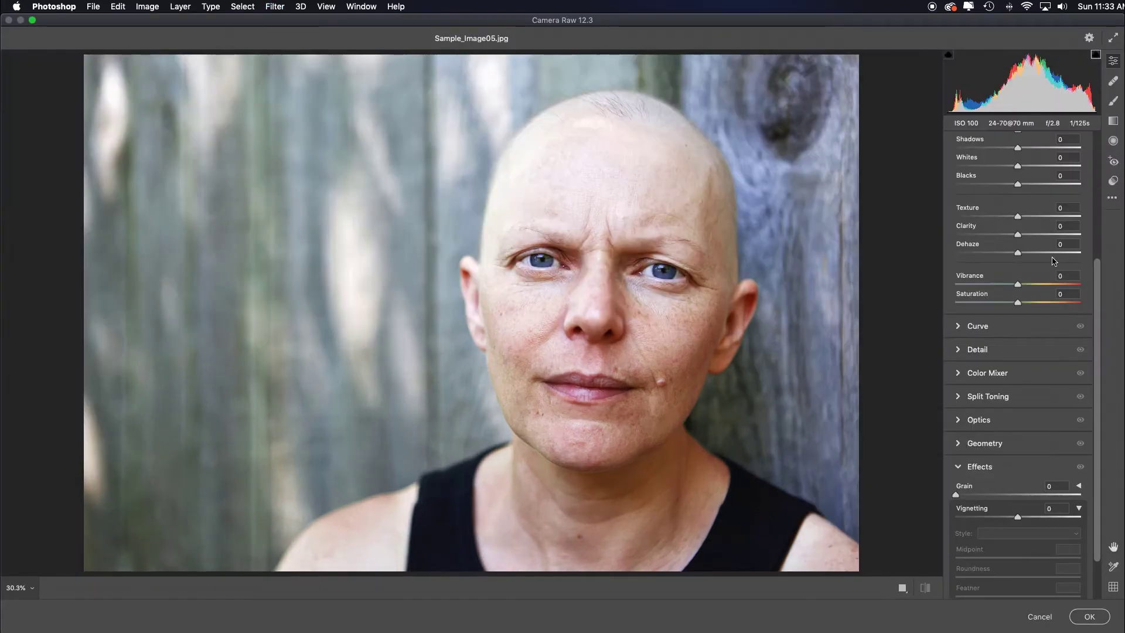
scroll(1061, 225, up, 3)
click(1058, 167)
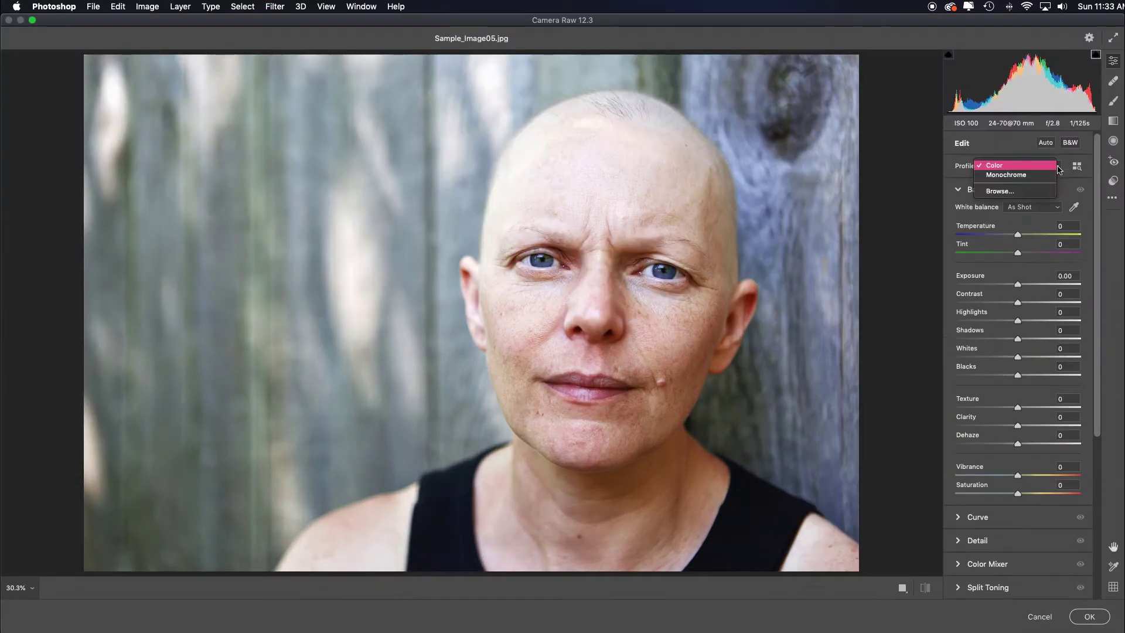
click(1023, 176)
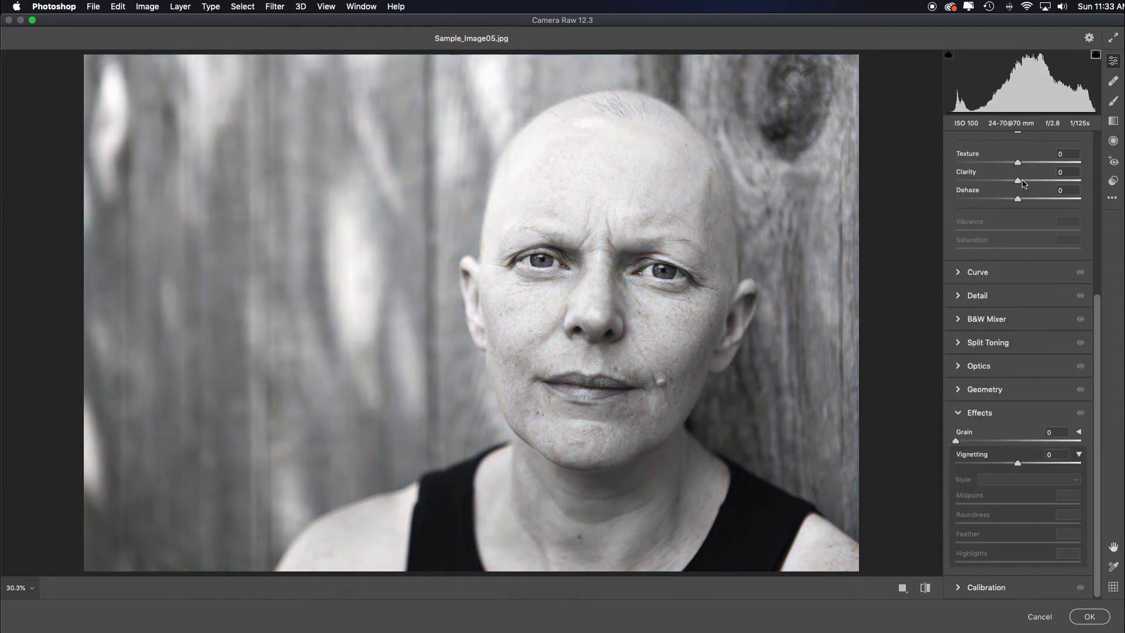
Raise the B&W mixer's Reds to +57 and Yellows to +51, and lower Highlights to -20.
click(958, 321)
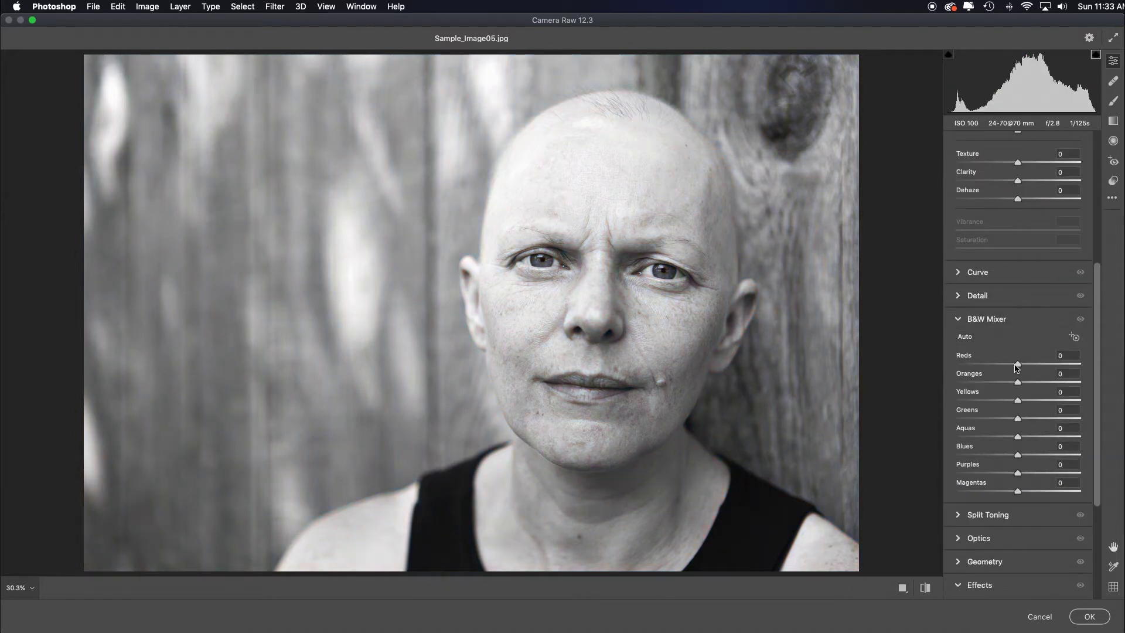
drag(1017, 365, 1037, 382)
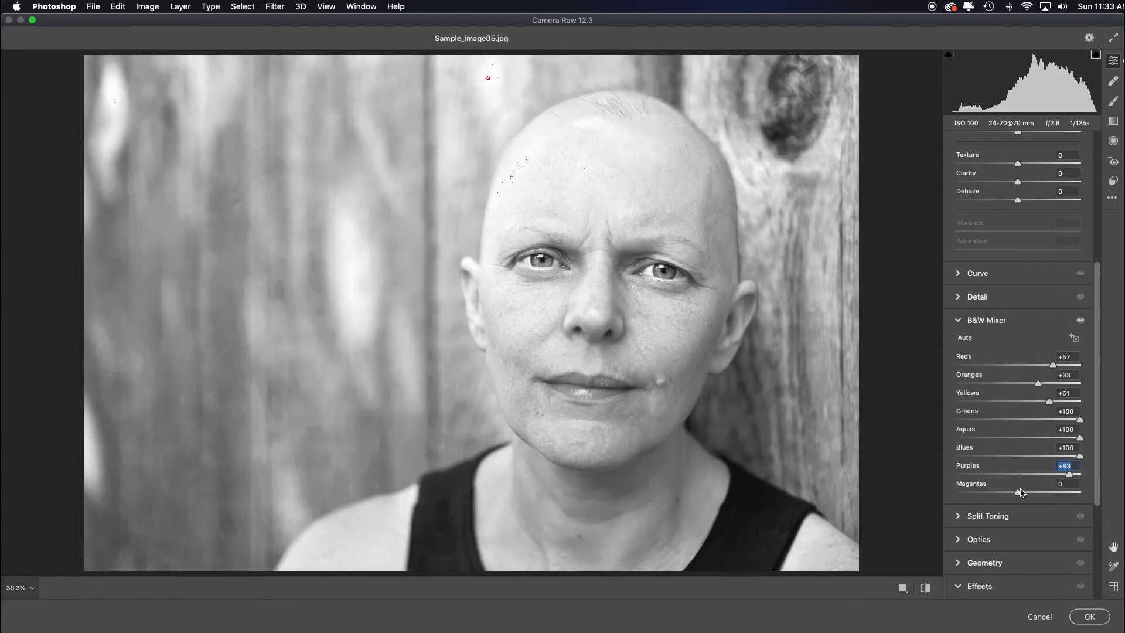
drag(1080, 492, 1052, 493)
scroll(1013, 222, up, 5)
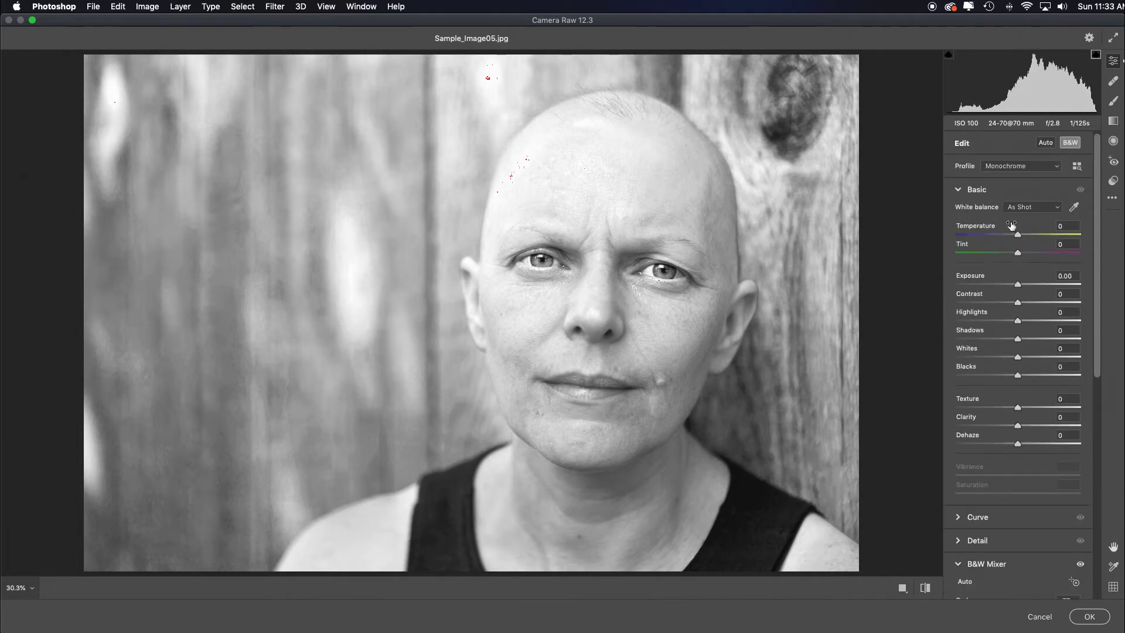
drag(1017, 320, 1005, 323)
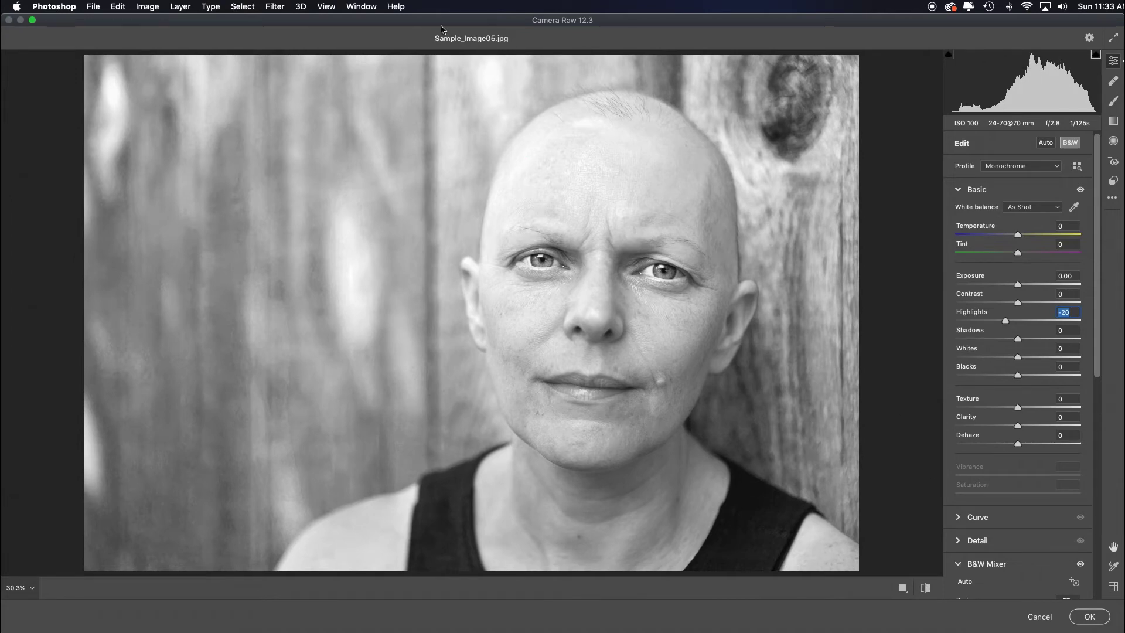
click(1114, 100)
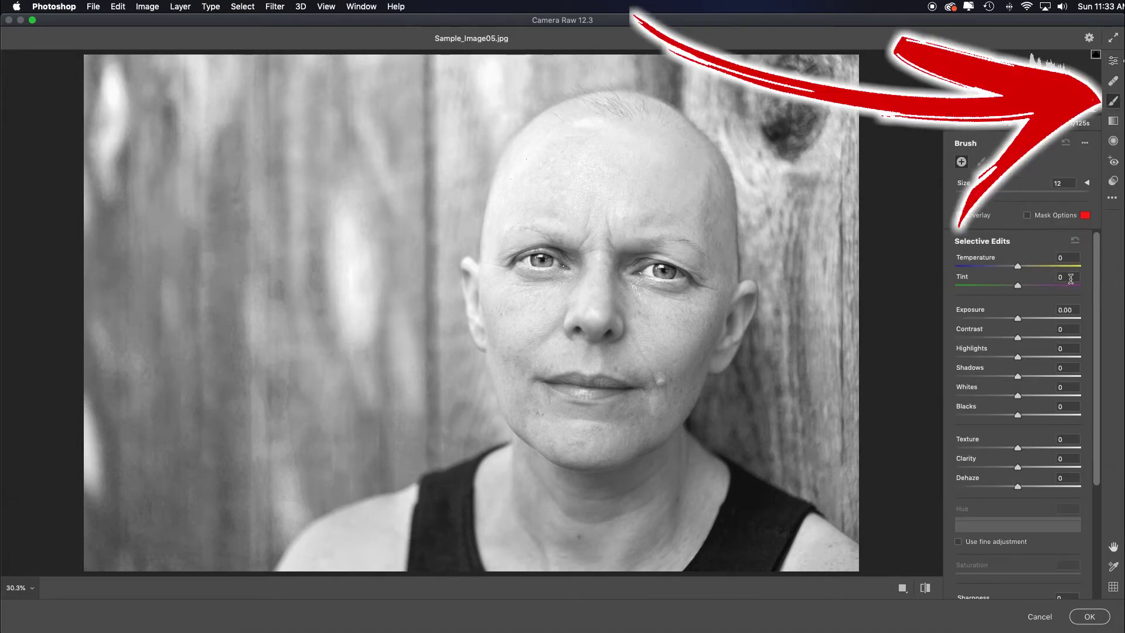
Brush-brighten the forehead, nose and left cheek, ending at Exposure +0.70 and Highlights -38.
click(1038, 319)
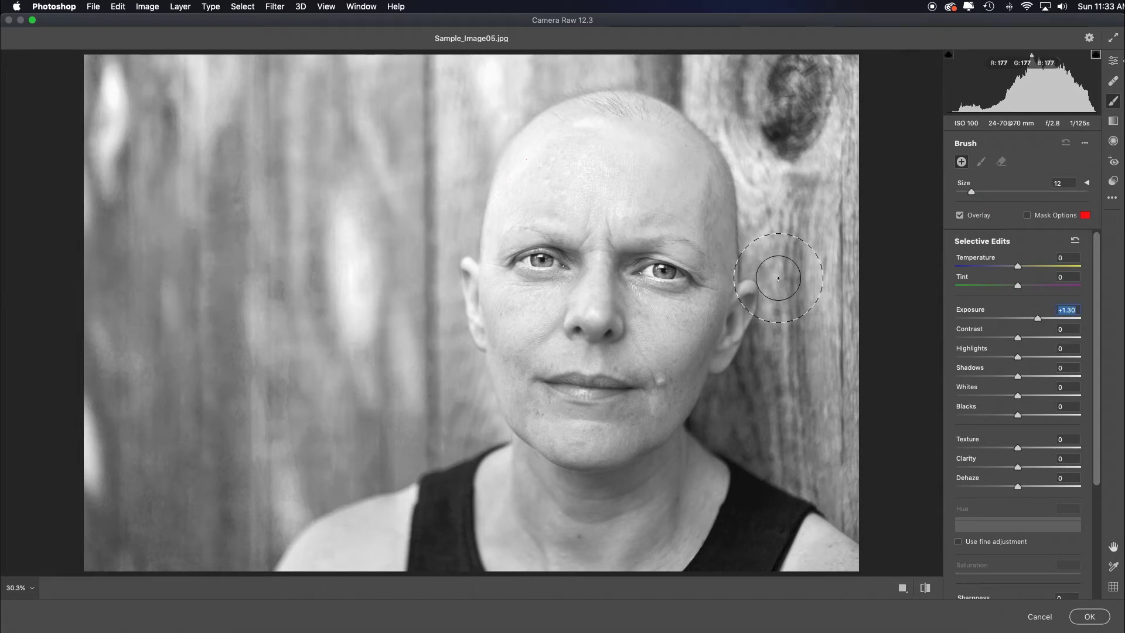
key(bracketright)
key(bracketright)
key(bracketright)
key(bracketright)
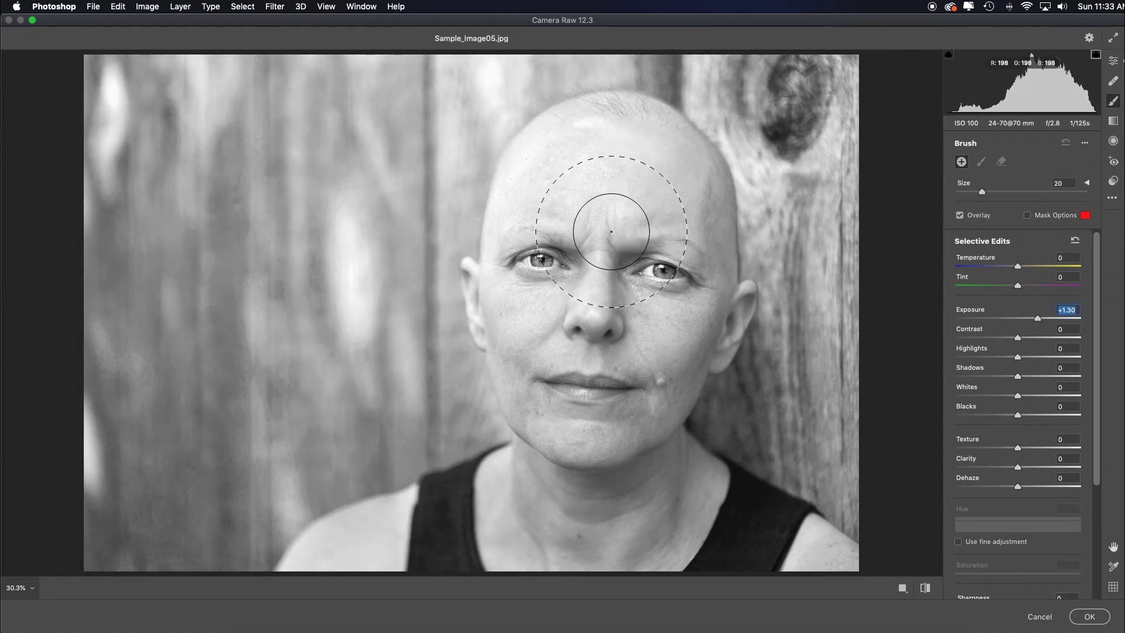
mouse_move(638, 181)
mouse_down()
mouse_move(592, 201)
mouse_move(548, 402)
mouse_up()
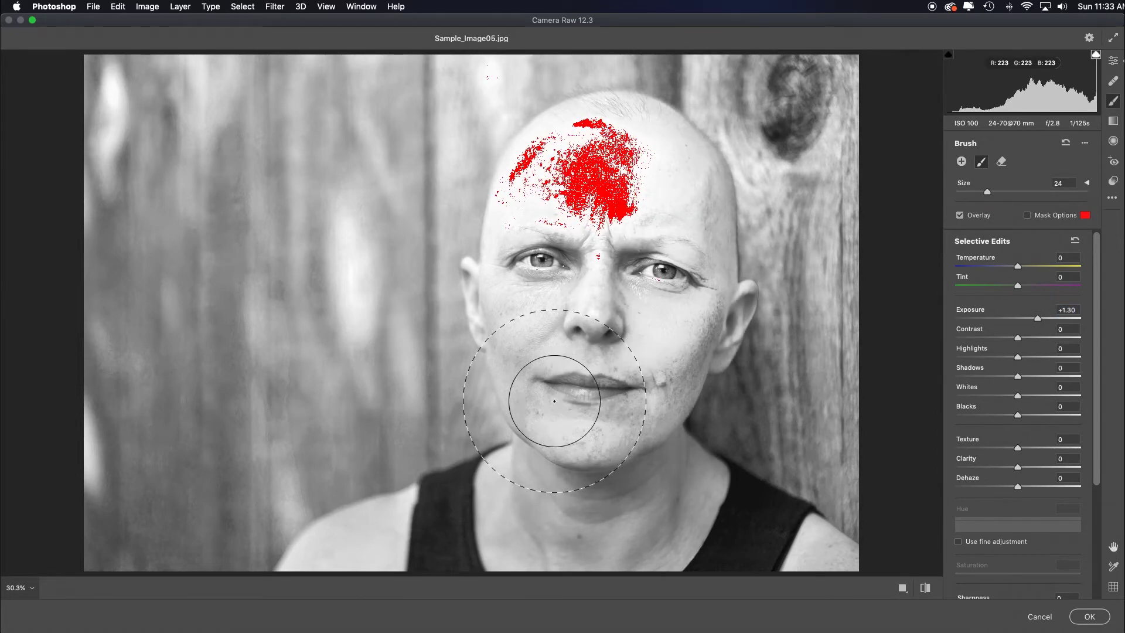
drag(571, 340, 518, 296)
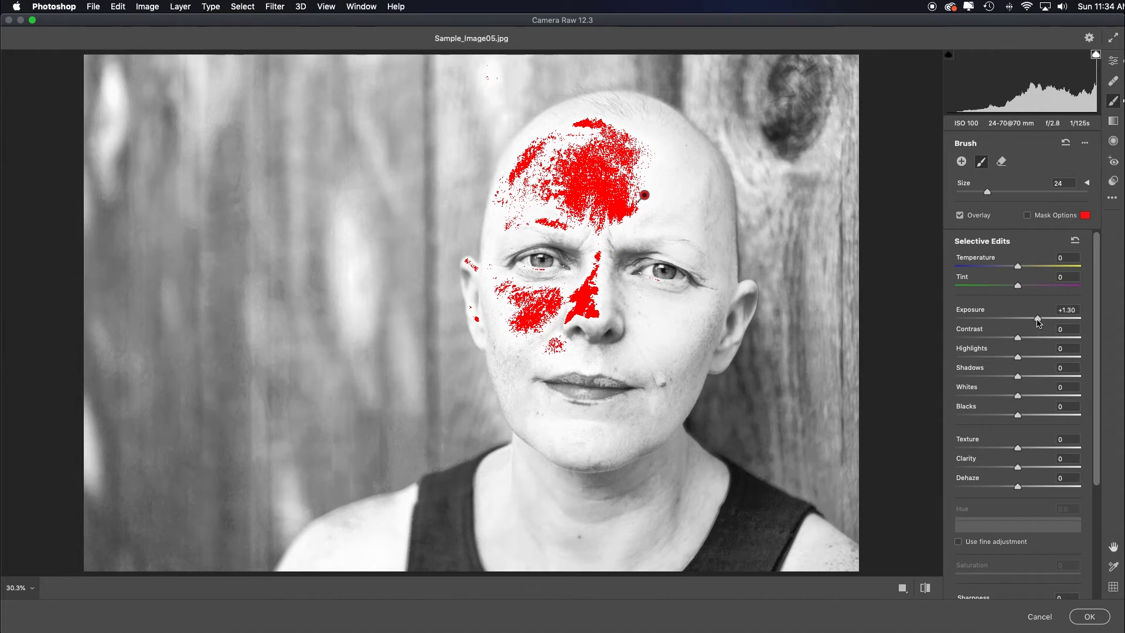
drag(1037, 322, 993, 358)
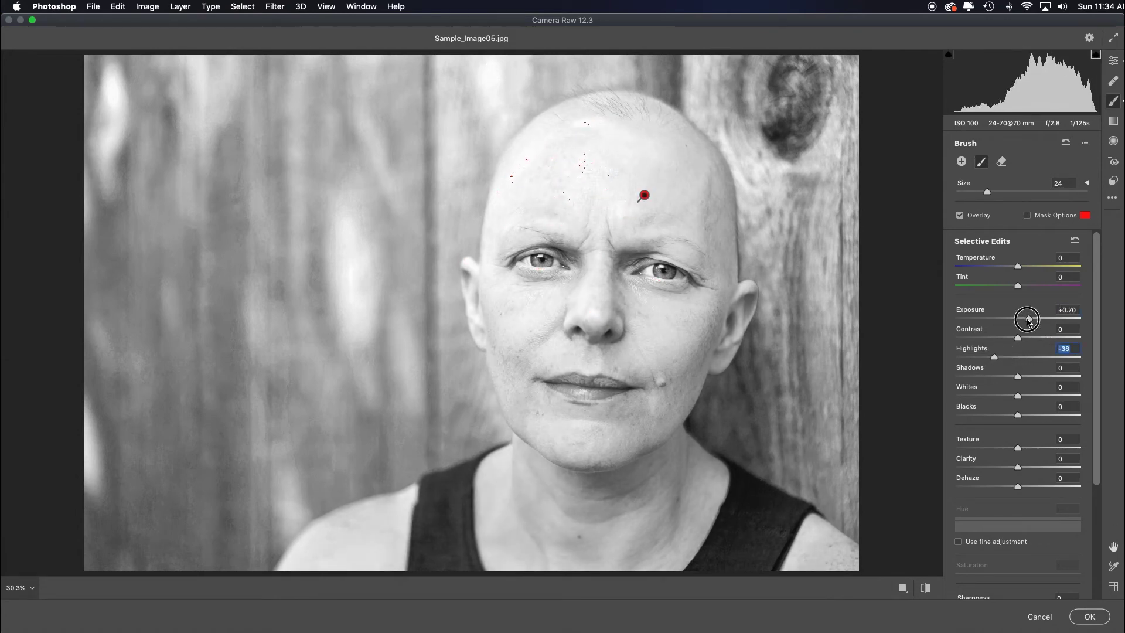
click(1113, 62)
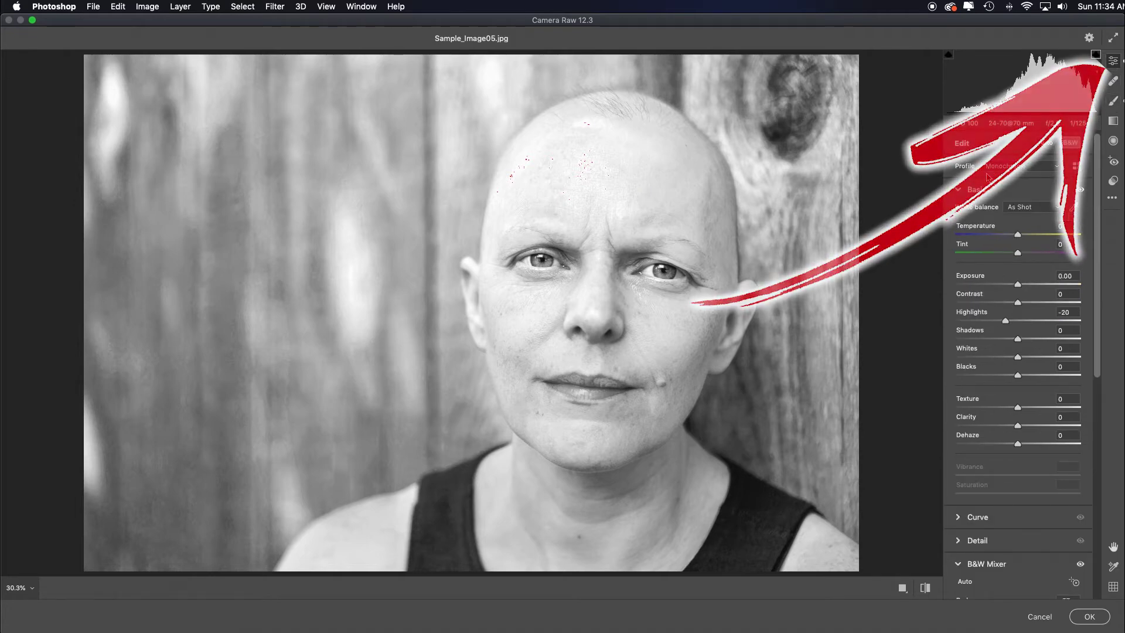
Set the global Exposure to +0.75 and Highlights to -69.
drag(1005, 321, 996, 329)
drag(1018, 284, 1028, 287)
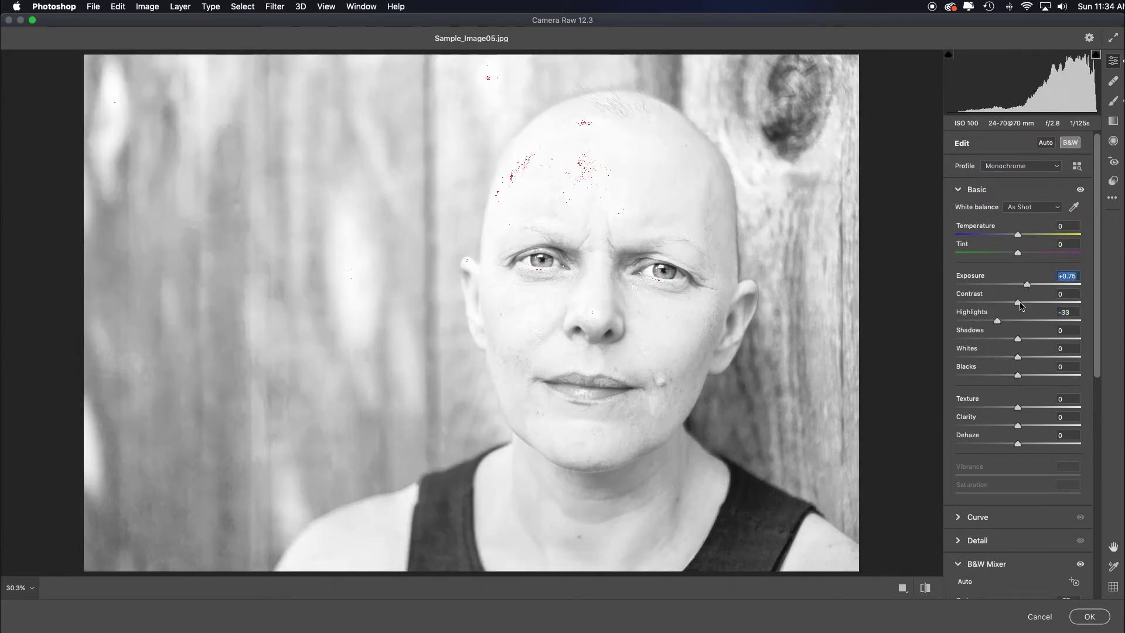
drag(1000, 324, 974, 322)
Set Effects Vignetting to -4 and commit the Camera Raw edits to Layer 1.
scroll(1003, 497, down, 5)
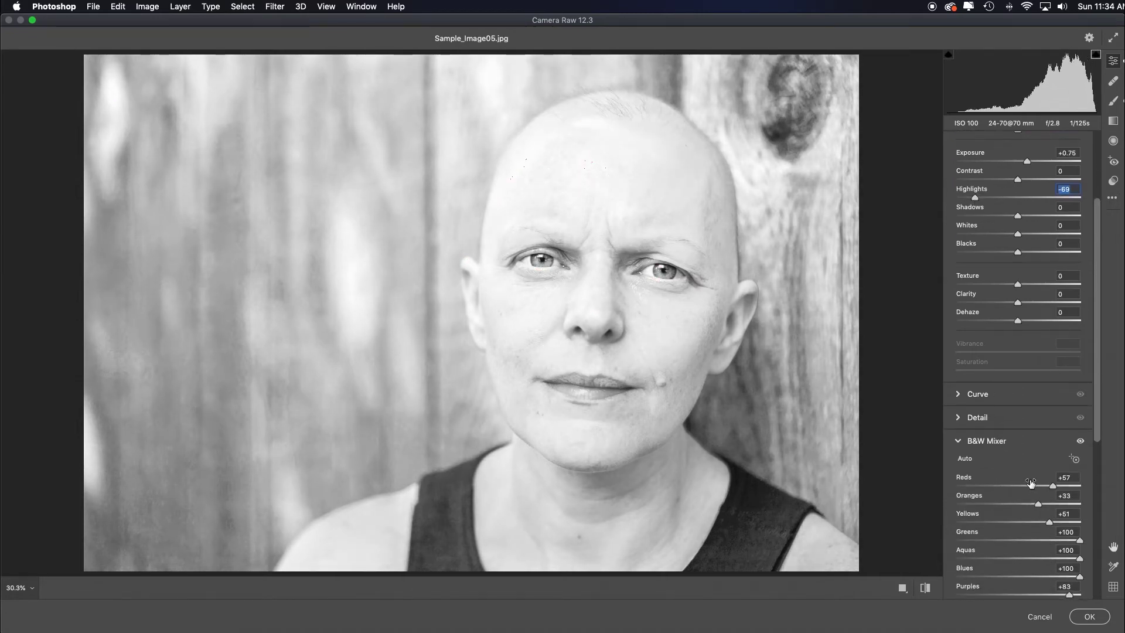
click(959, 441)
scroll(990, 515, down, 1)
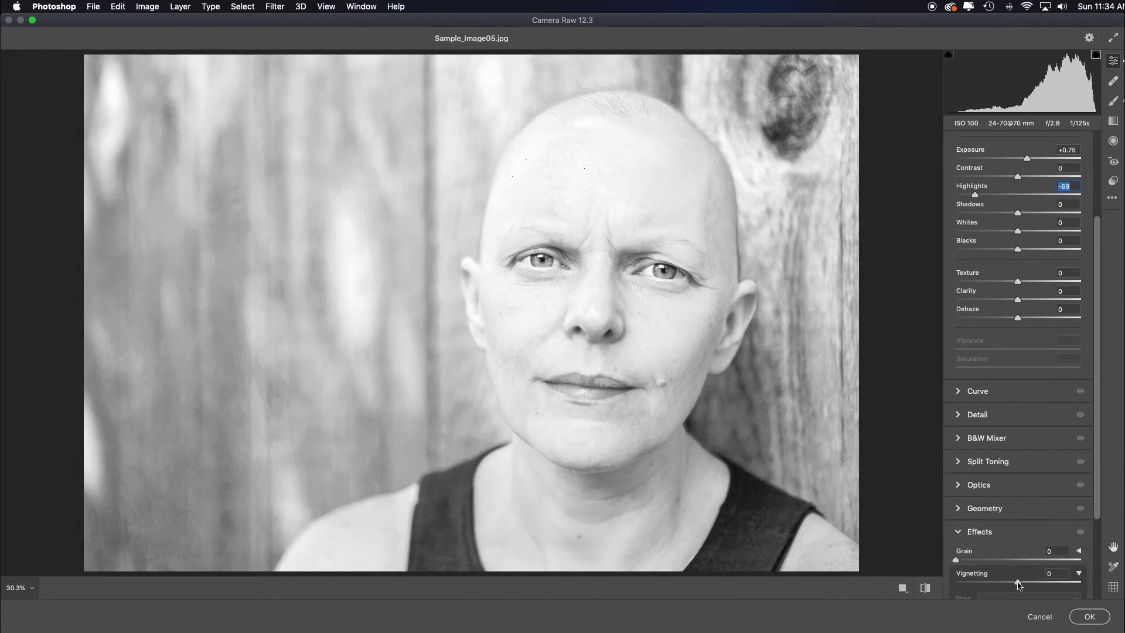
drag(1018, 584, 1035, 583)
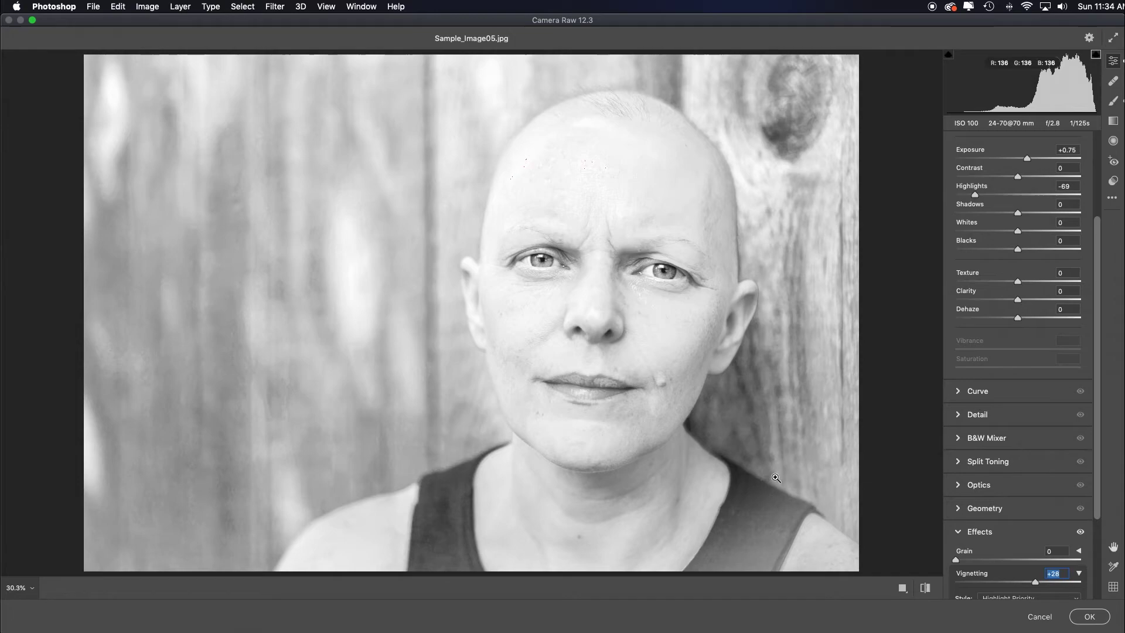
click(1015, 583)
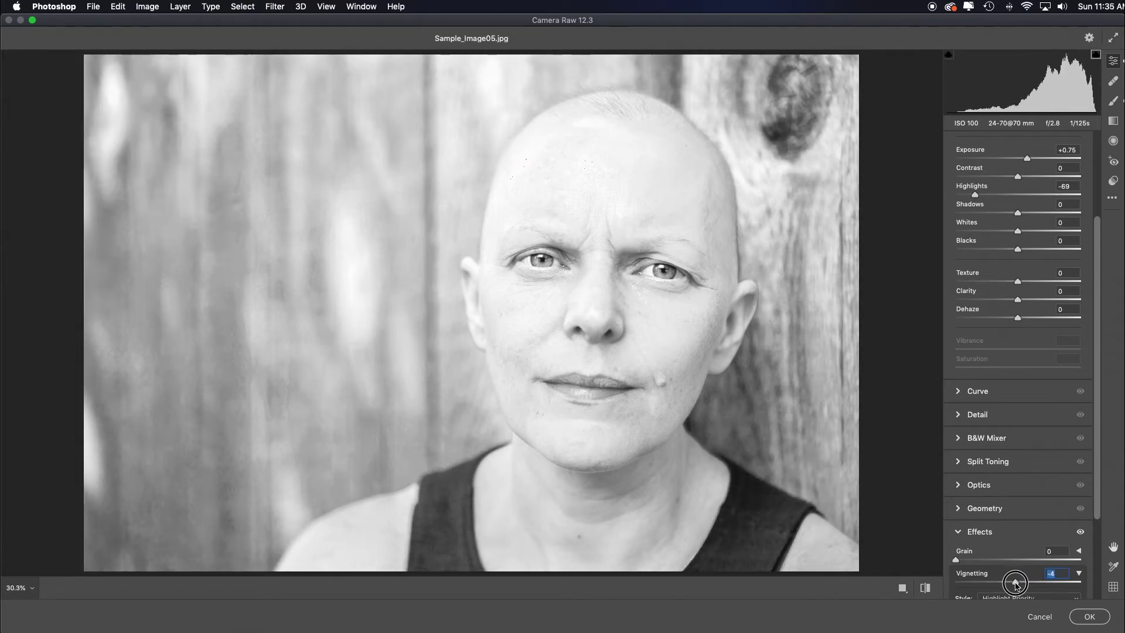
click(1090, 616)
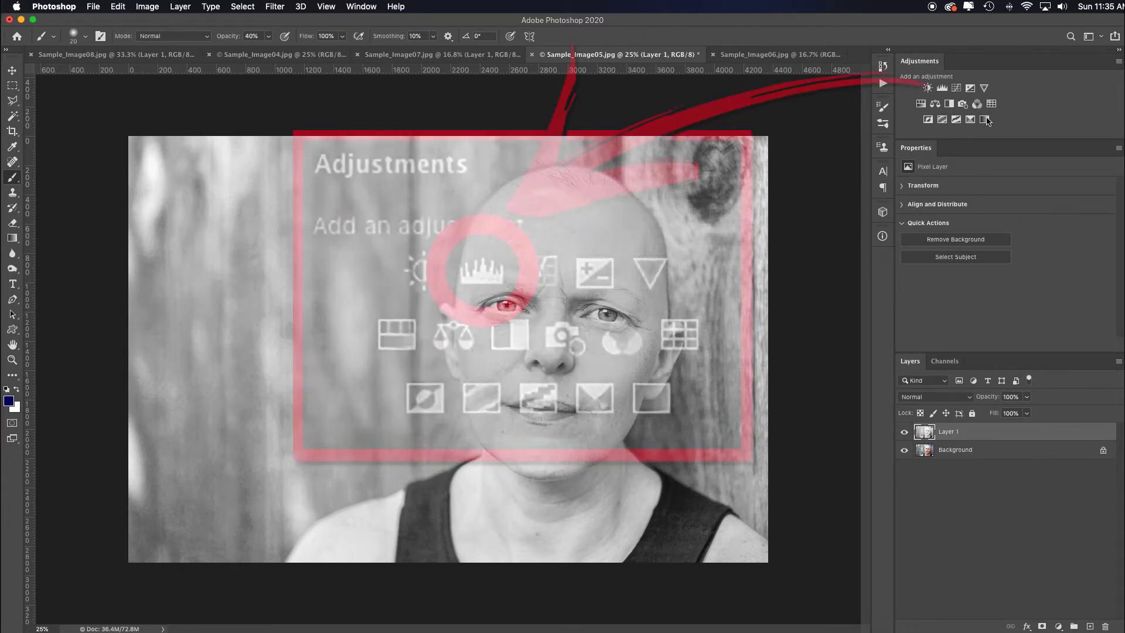
Add a Levels layer over the bald portrait with midtones raised to 1.19.
click(941, 88)
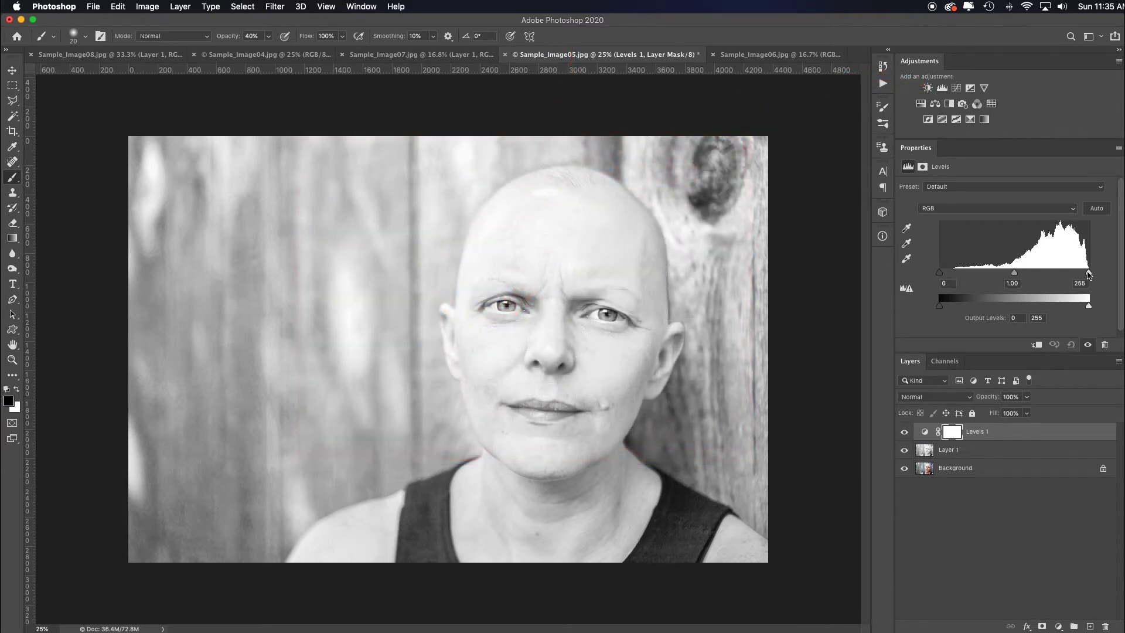
drag(1015, 273, 1006, 275)
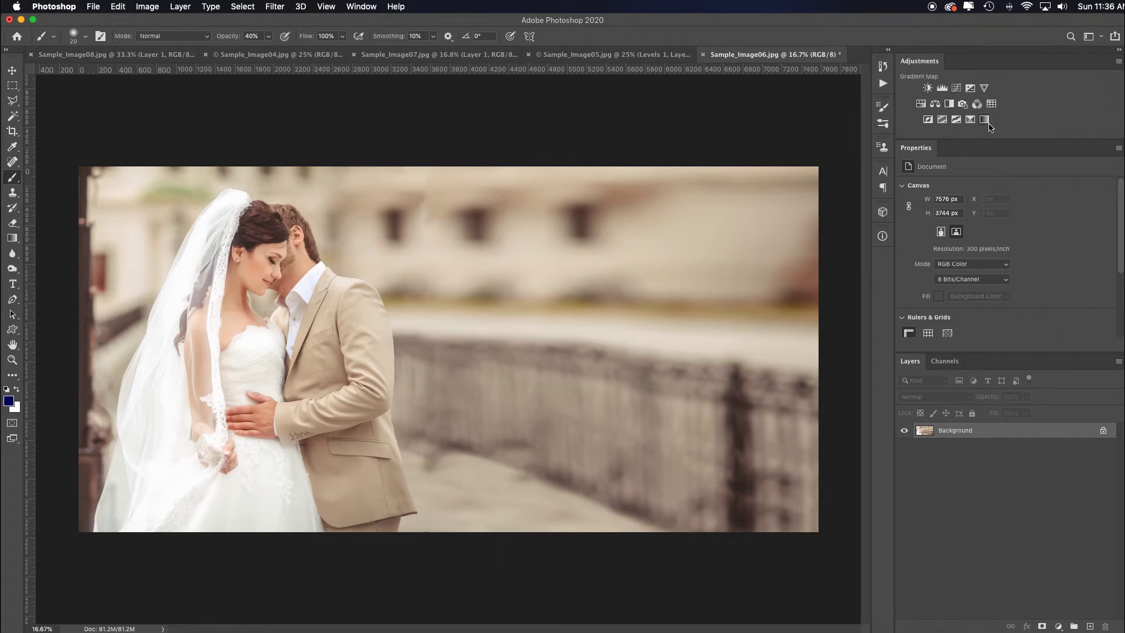
Give the wedding photo a Gradient Map using the black-to-white Foreground to Background preset.
click(970, 119)
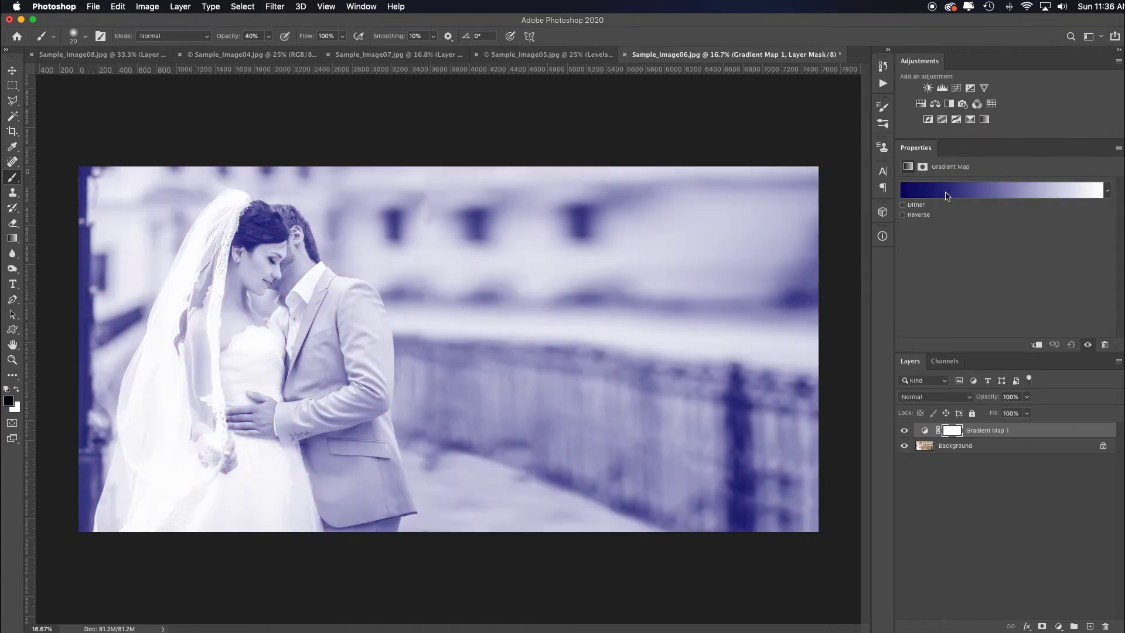
click(947, 195)
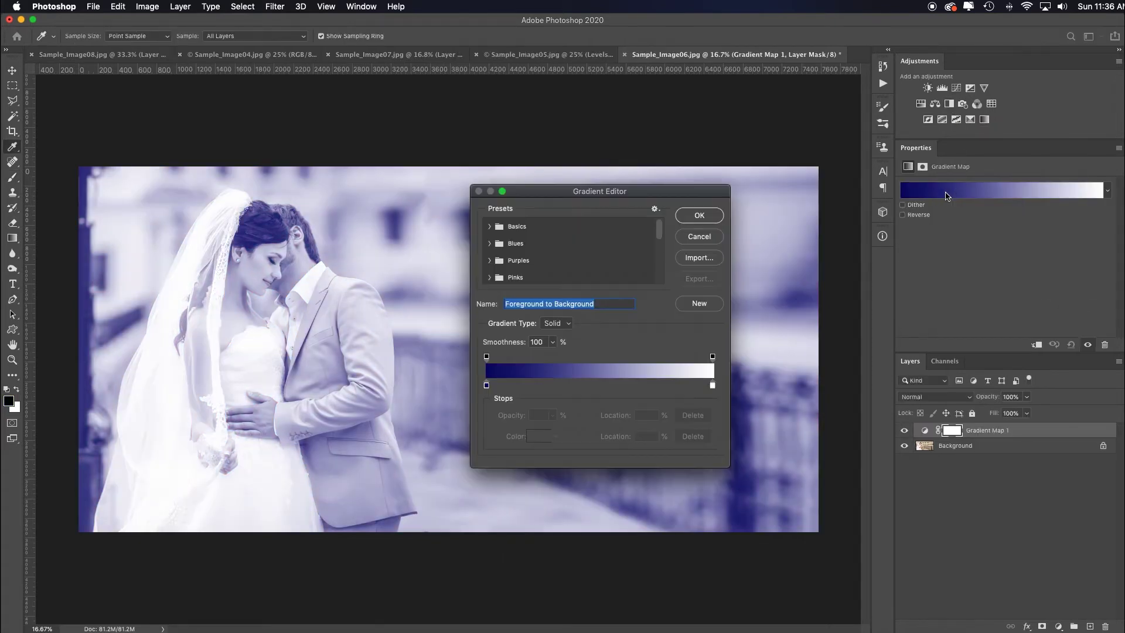
click(489, 228)
click(506, 249)
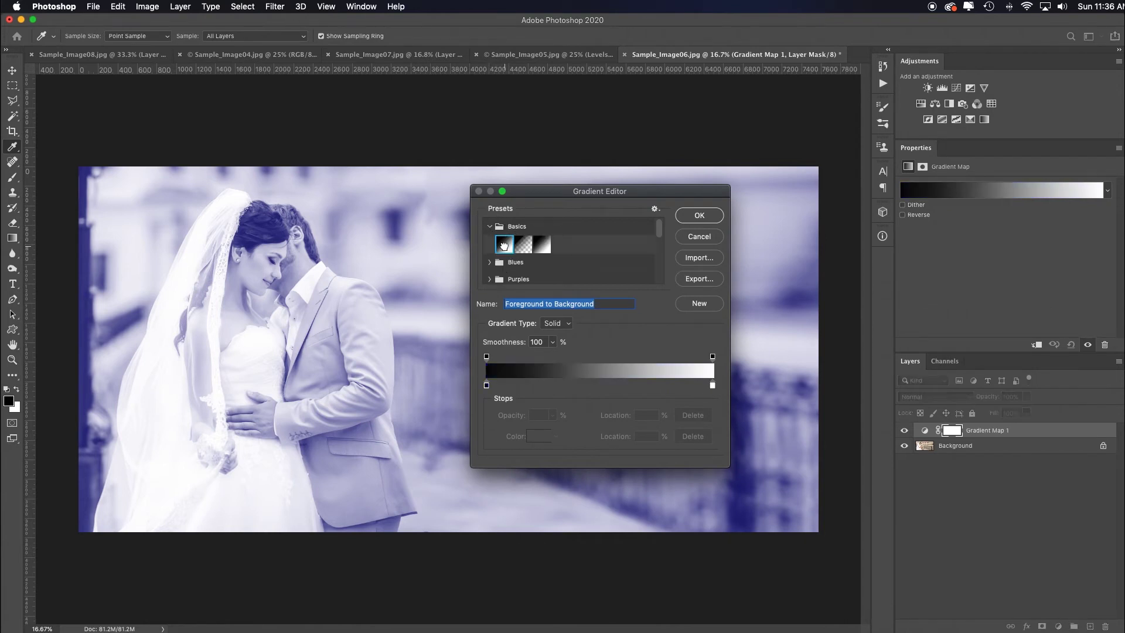
click(706, 216)
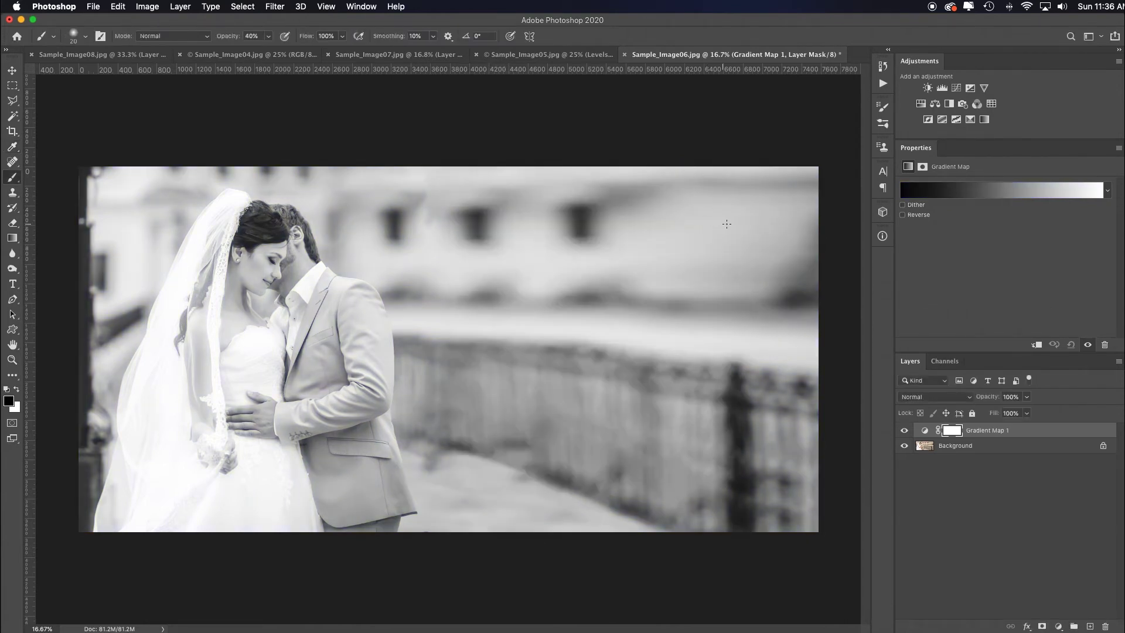
click(942, 88)
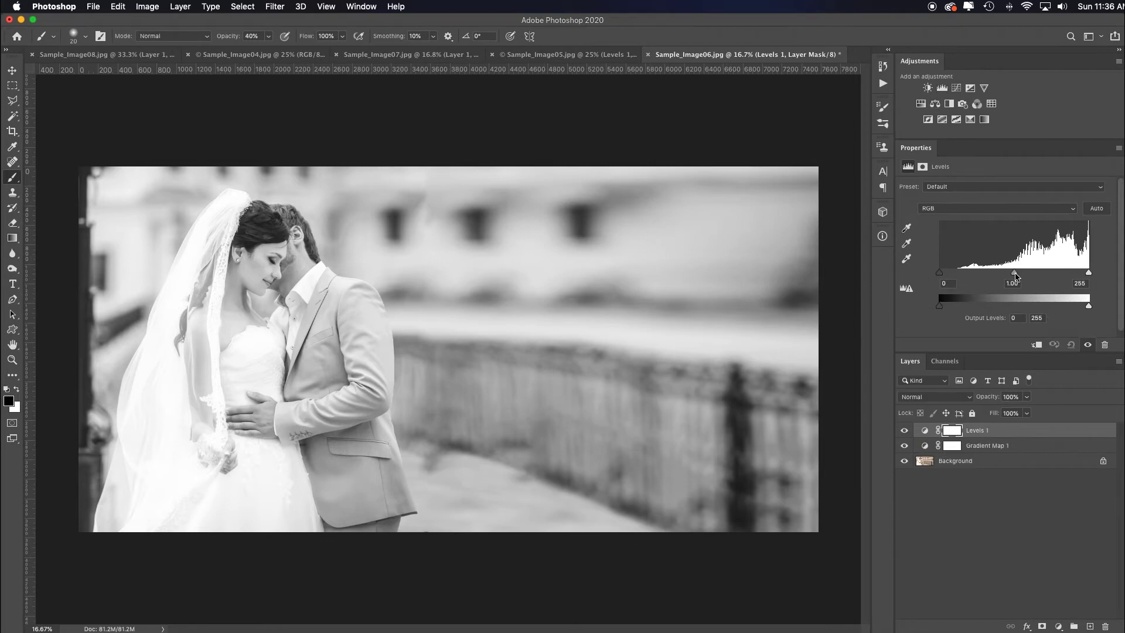
Set Levels 1 midtones to 3.03 and mask it off the couple's faces, neck and hair.
drag(1014, 274, 958, 275)
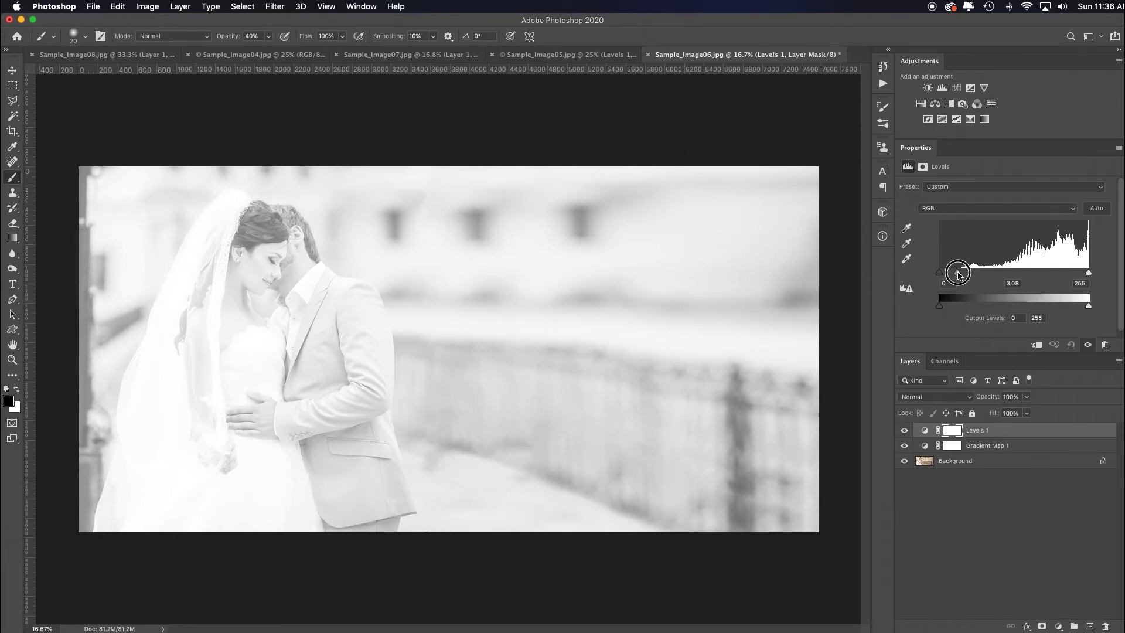
mouse_move(957, 274)
mouse_down()
mouse_move(1005, 274)
mouse_move(958, 275)
mouse_up()
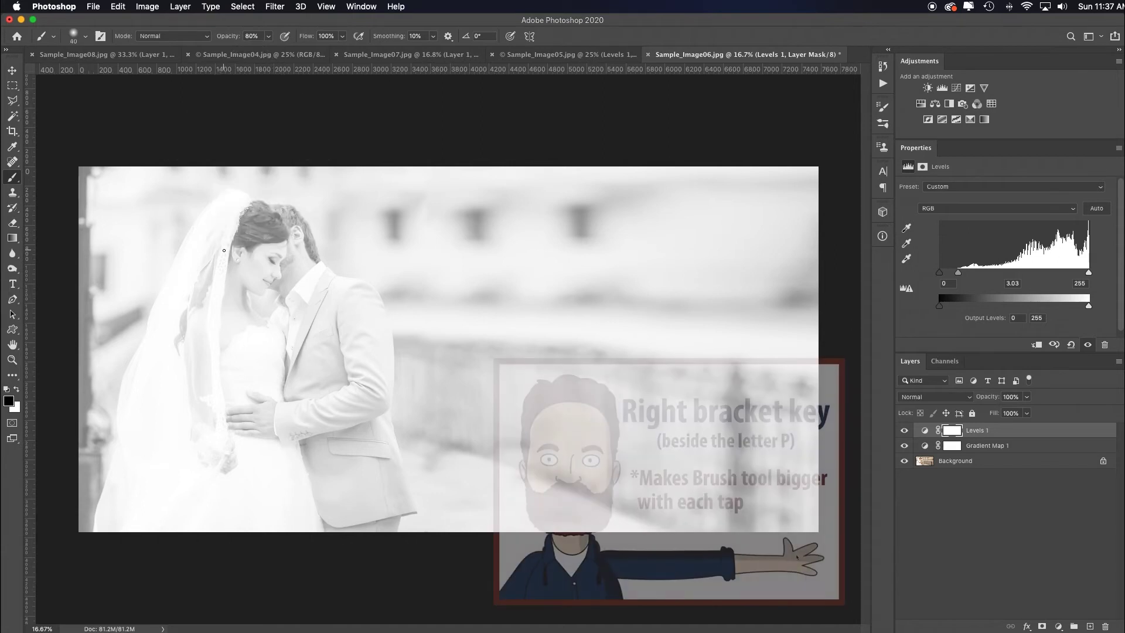
key(bracketright)
key(bracketright)
key(bracketright)
key(bracketright)
key(bracketright)
key(bracketright)
key(bracketright)
key(bracketright)
key(bracketright)
key(bracketright)
key(bracketright)
key(bracketright)
key(bracketright)
key(bracketright)
key(bracketright)
key(bracketright)
key(bracketright)
key(bracketright)
key(bracketright)
key(bracketright)
key(bracketright)
key(bracketright)
key(bracketright)
key(bracketright)
key(bracketright)
key(bracketright)
key(bracketright)
key(bracketright)
key(bracketright)
key(bracketright)
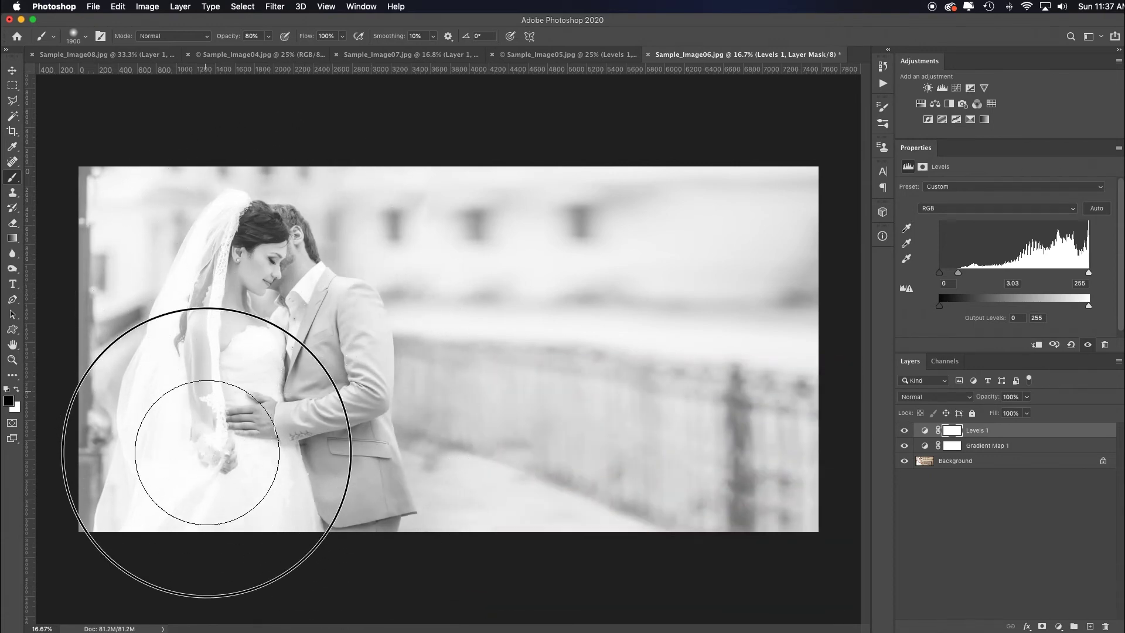
key(0)
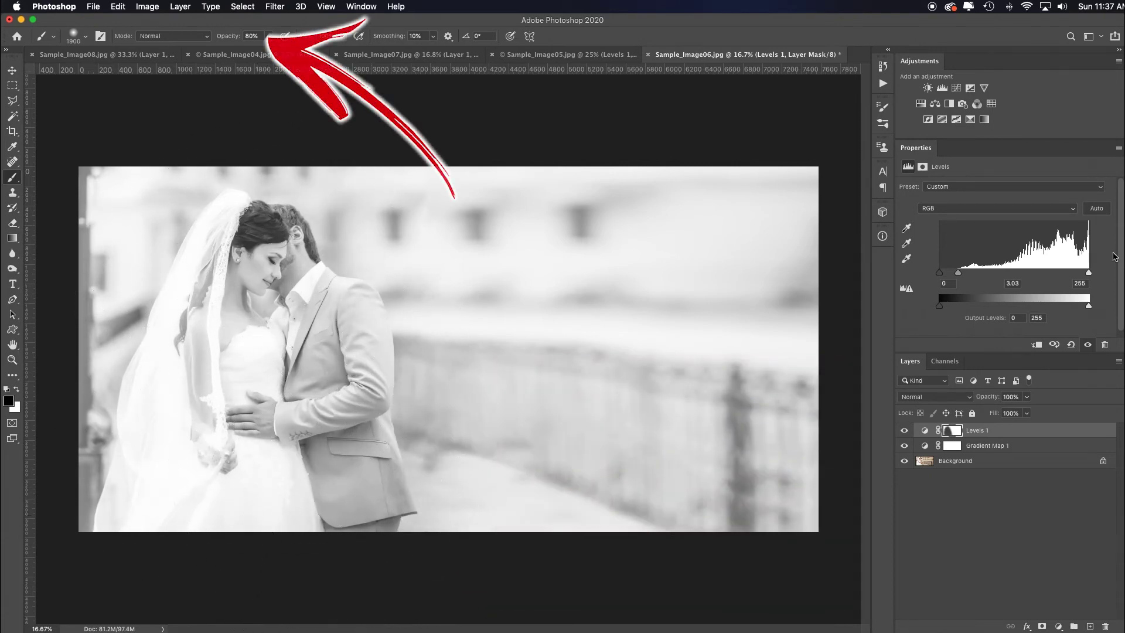
key(bracketleft)
drag(359, 203, 326, 214)
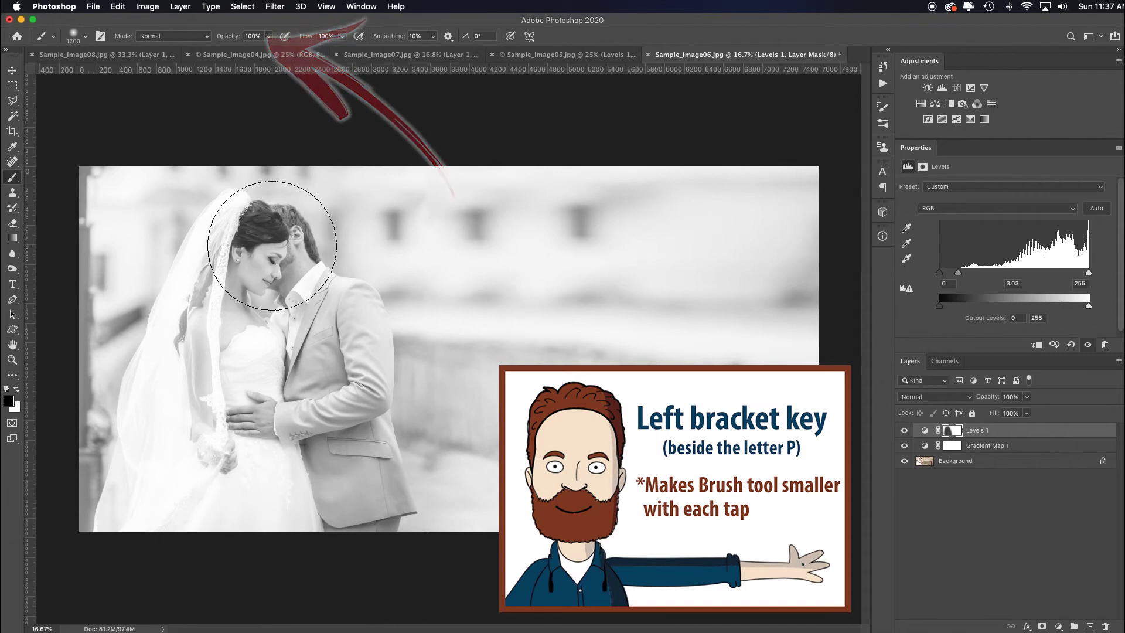
key(bracketleft)
key(bracketleft)
key(bracketleft)
key(bracketleft)
key(bracketleft)
key(bracketleft)
key(bracketleft)
key(bracketleft)
key(bracketleft)
key(bracketleft)
key(bracketleft)
key(bracketleft)
click(259, 222)
mouse_move(258, 223)
mouse_down()
mouse_move(293, 250)
mouse_move(250, 269)
mouse_move(242, 328)
mouse_move(281, 195)
mouse_up()
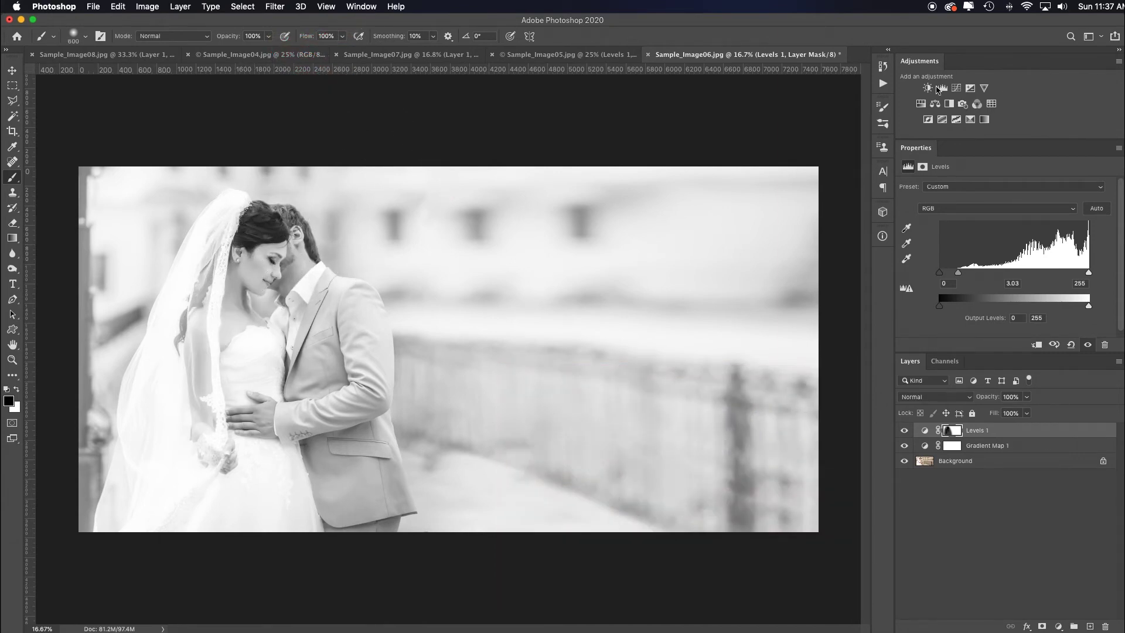
click(942, 88)
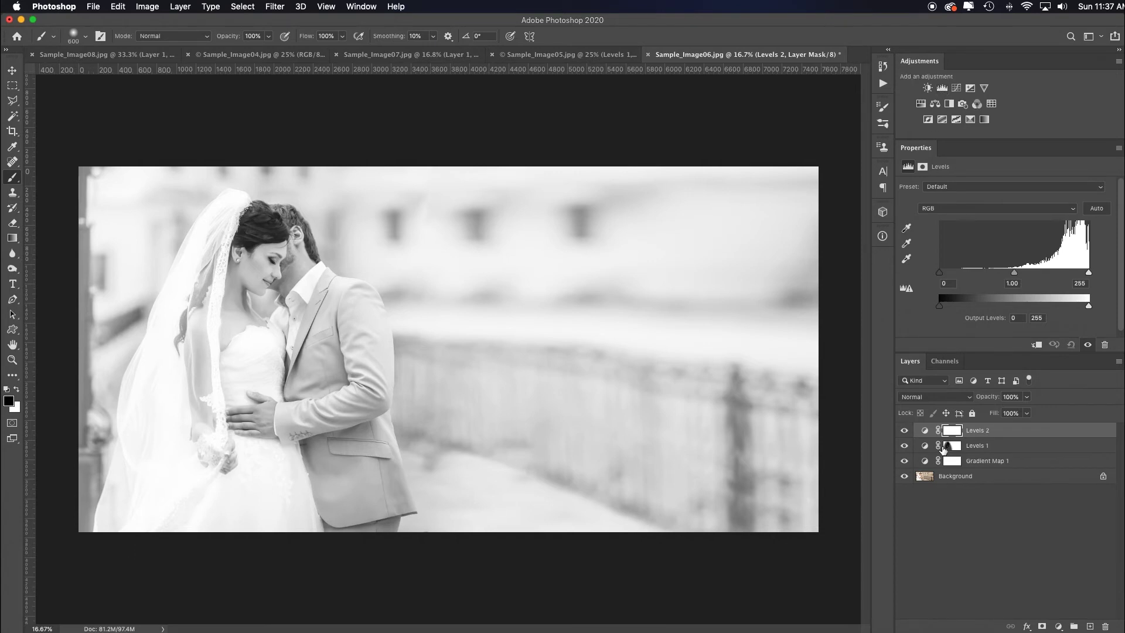
Copy the Levels 1 mask onto Levels 2, replacing Levels 2's existing mask.
click(947, 447)
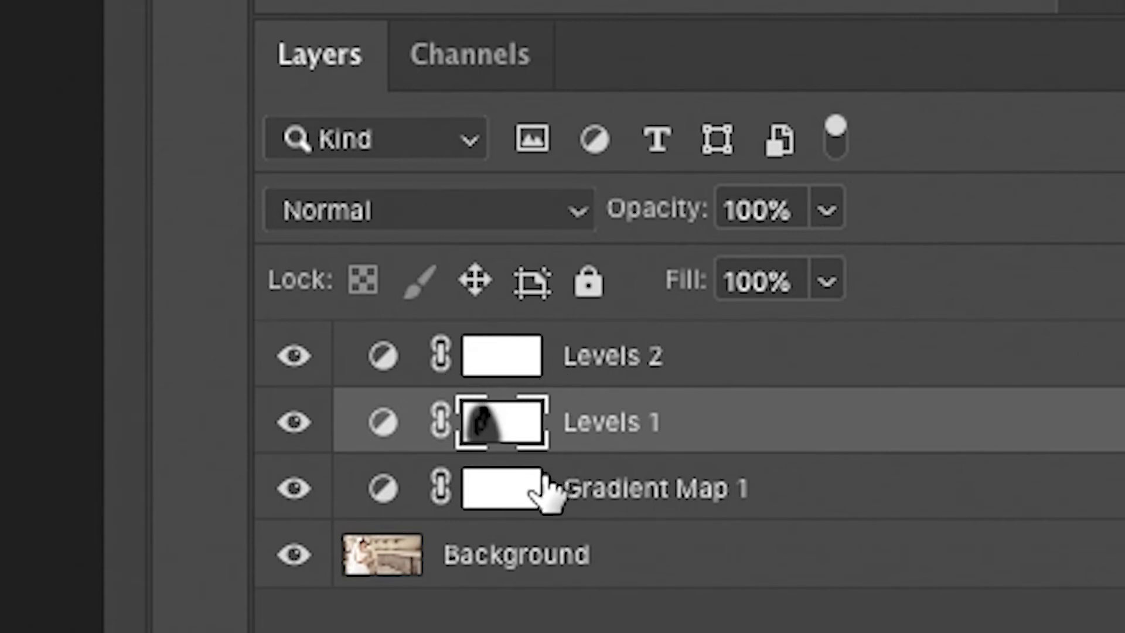
drag(505, 449, 502, 361)
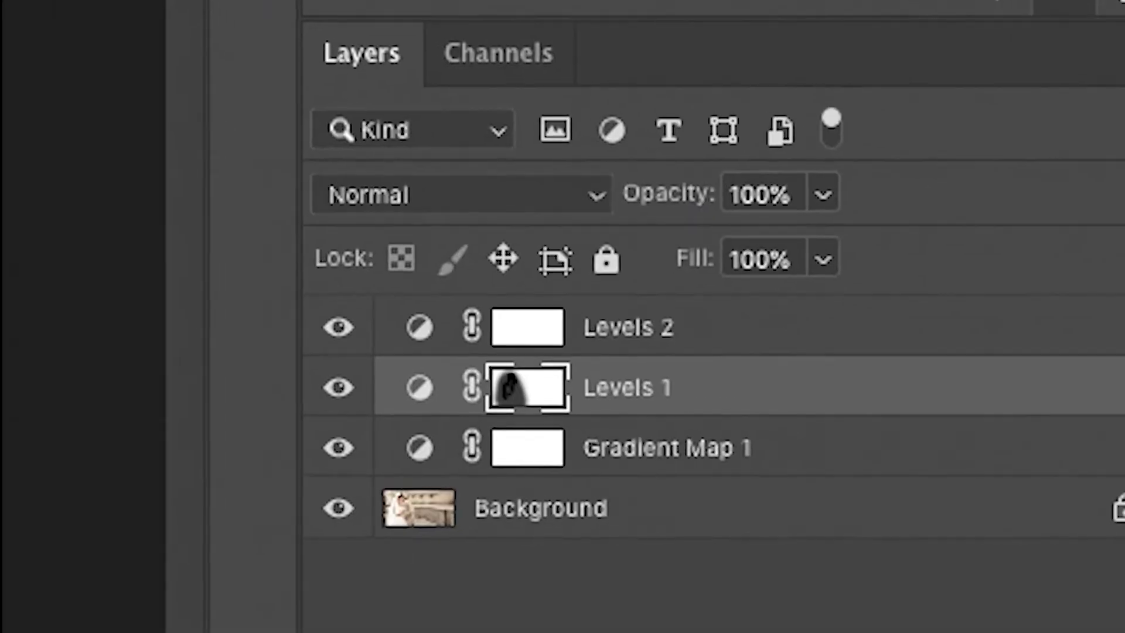
key(Return)
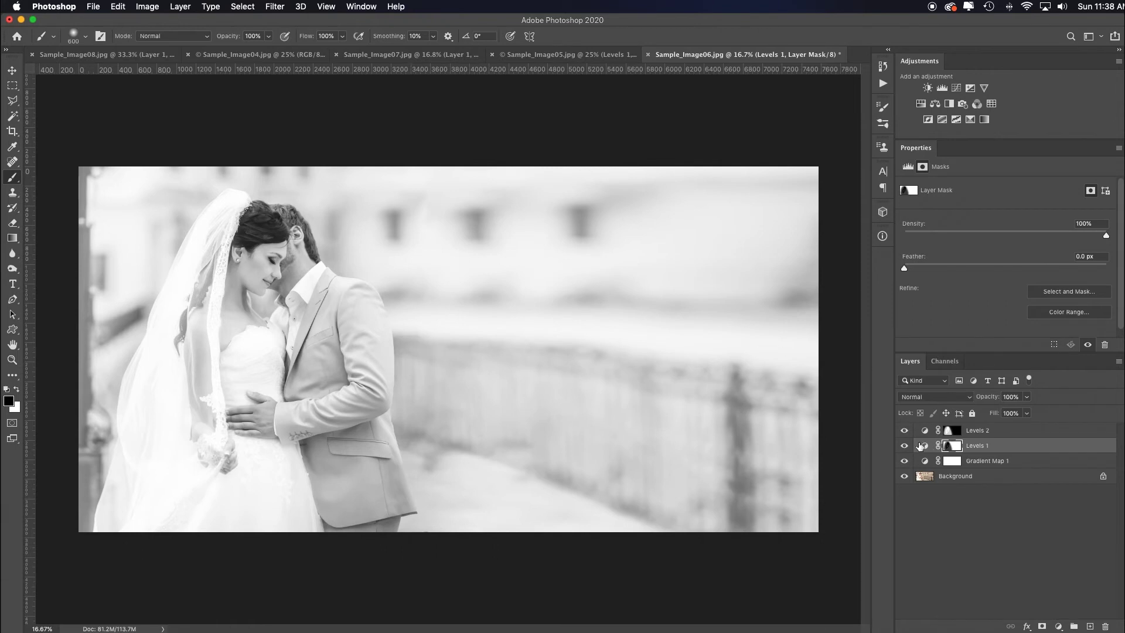
click(925, 431)
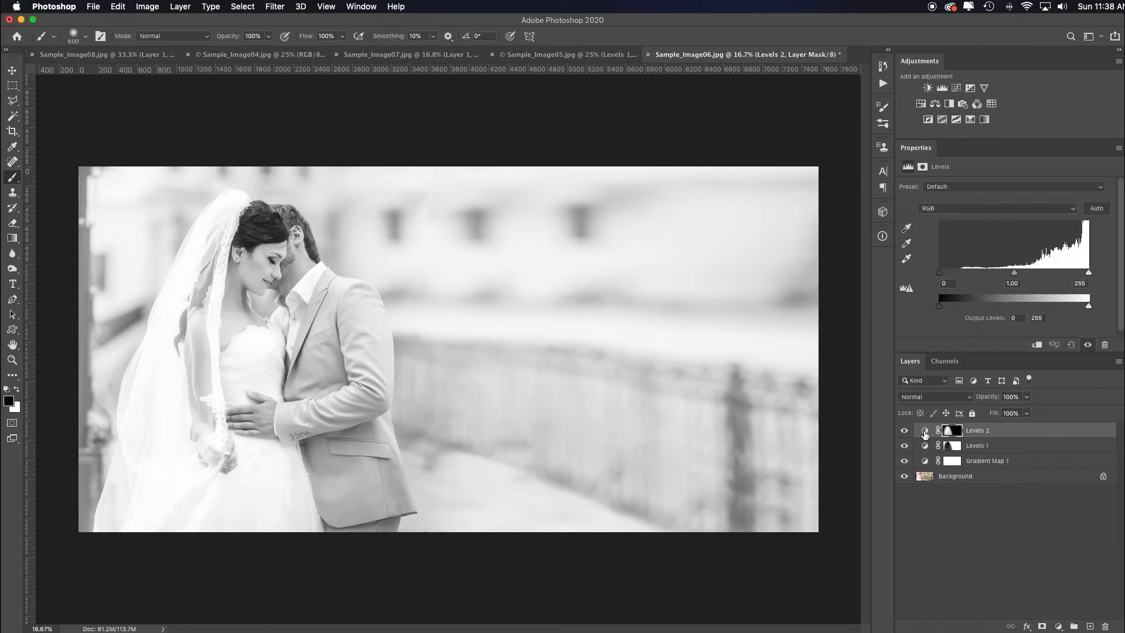
Set Levels 2 midtones to 1.10 and extend its mask over the bride's arm and veil.
mouse_move(1015, 276)
mouse_down()
mouse_move(929, 273)
mouse_move(1085, 271)
mouse_move(965, 275)
mouse_move(1030, 276)
mouse_move(1009, 278)
mouse_up()
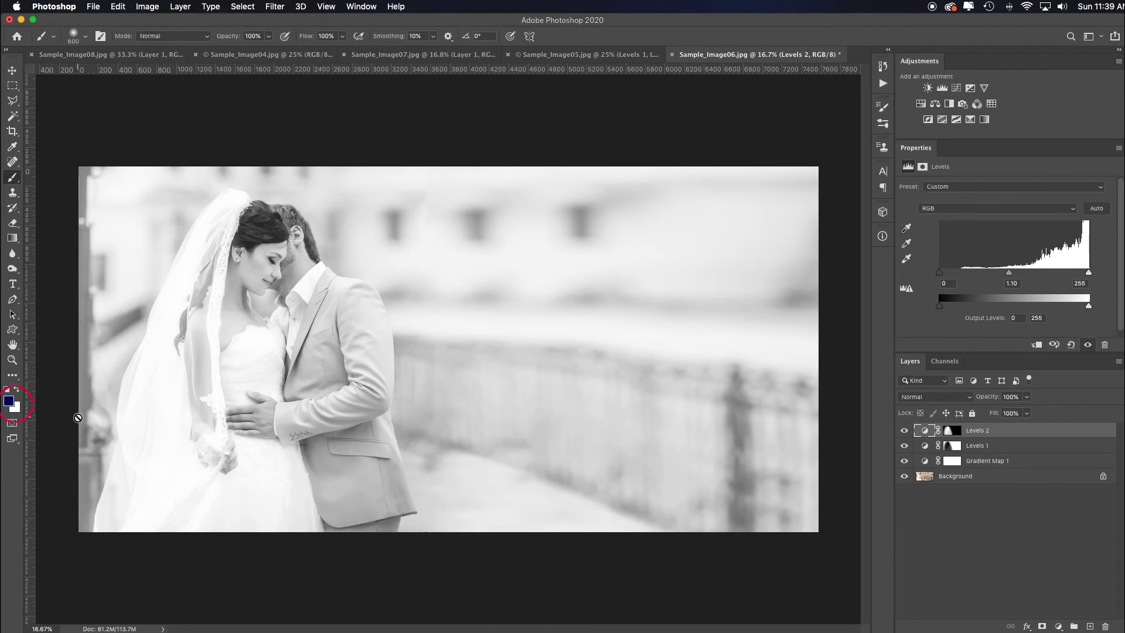
key(d)
click(174, 389)
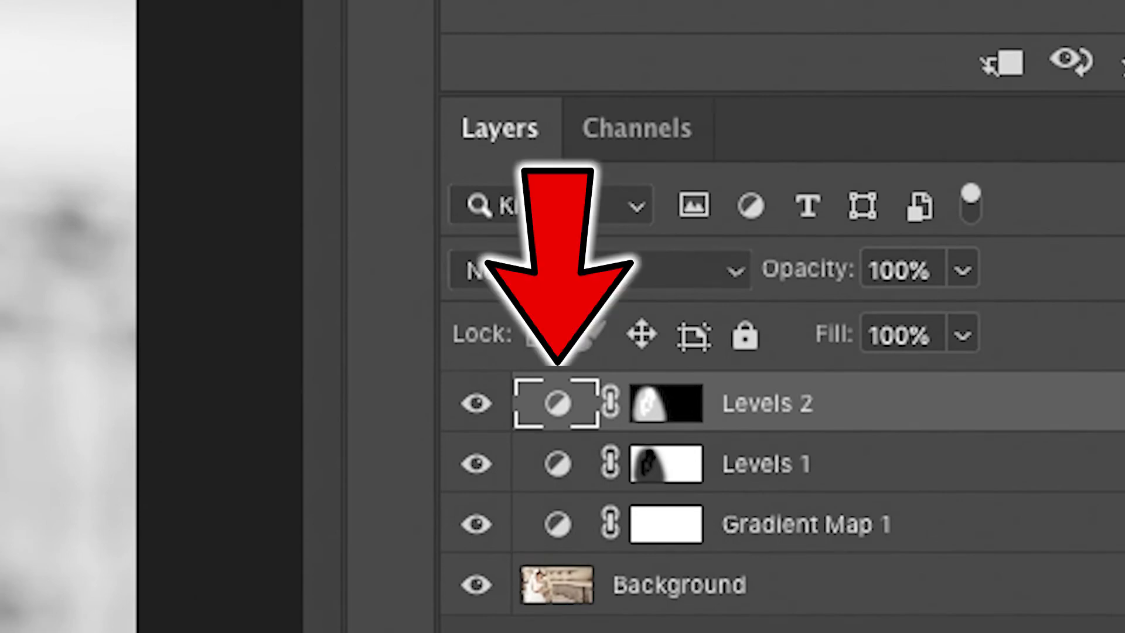
click(675, 420)
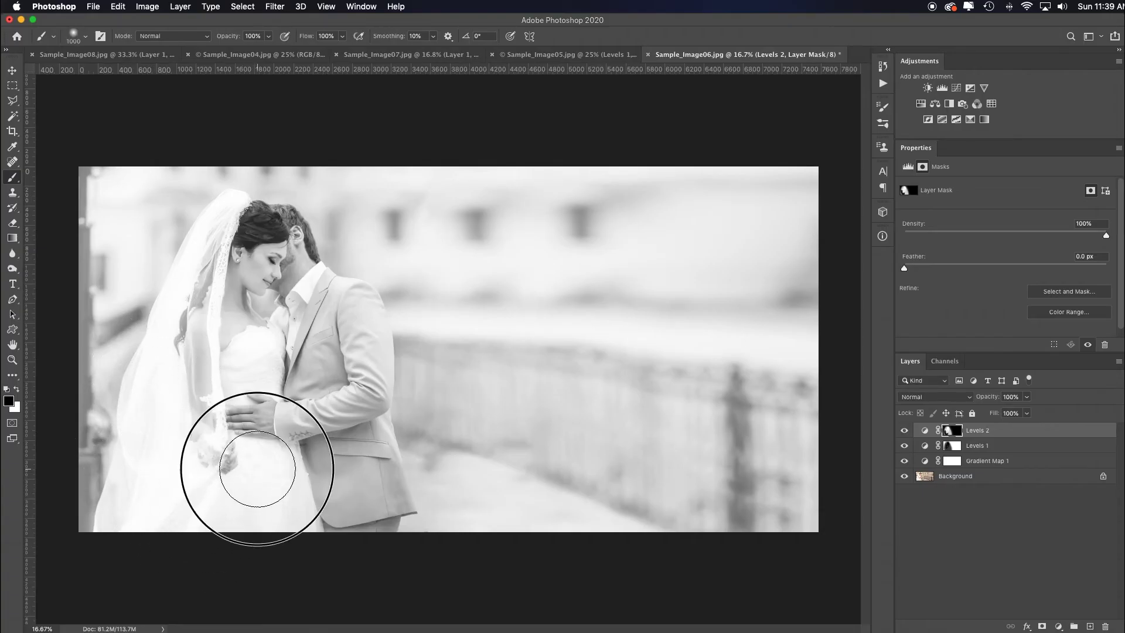
mouse_move(258, 468)
mouse_down()
mouse_move(164, 415)
mouse_move(238, 366)
mouse_move(214, 402)
mouse_move(246, 485)
mouse_up()
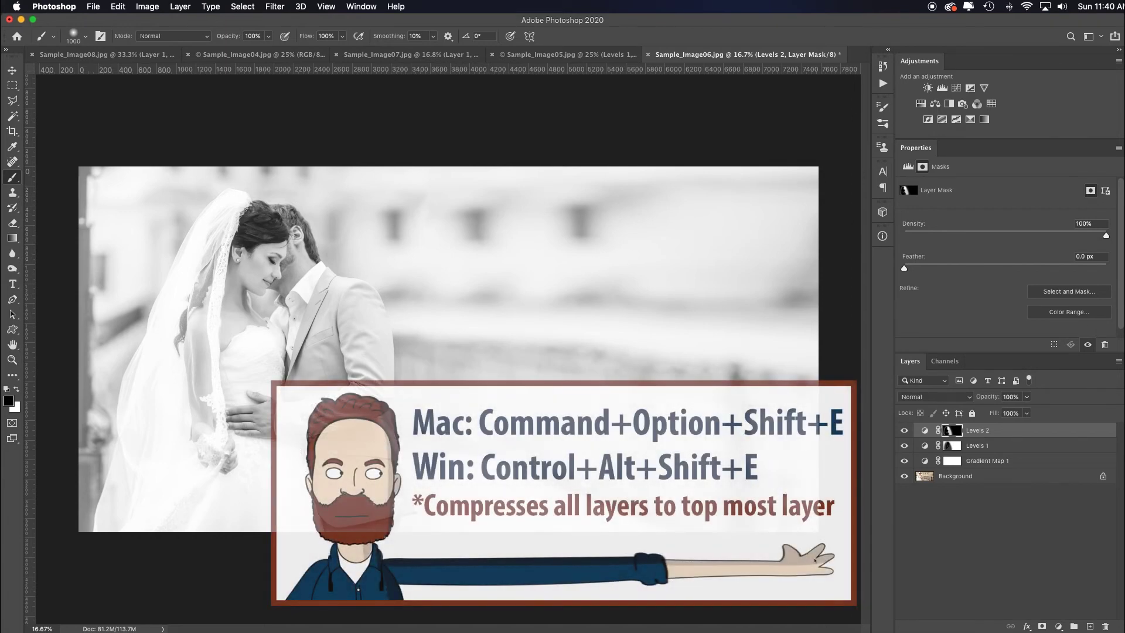
Stamp visible layers into Layer 1, then add Levels 3 with its black point sampled from the bride's hair.
key(super+alt+shift+e)
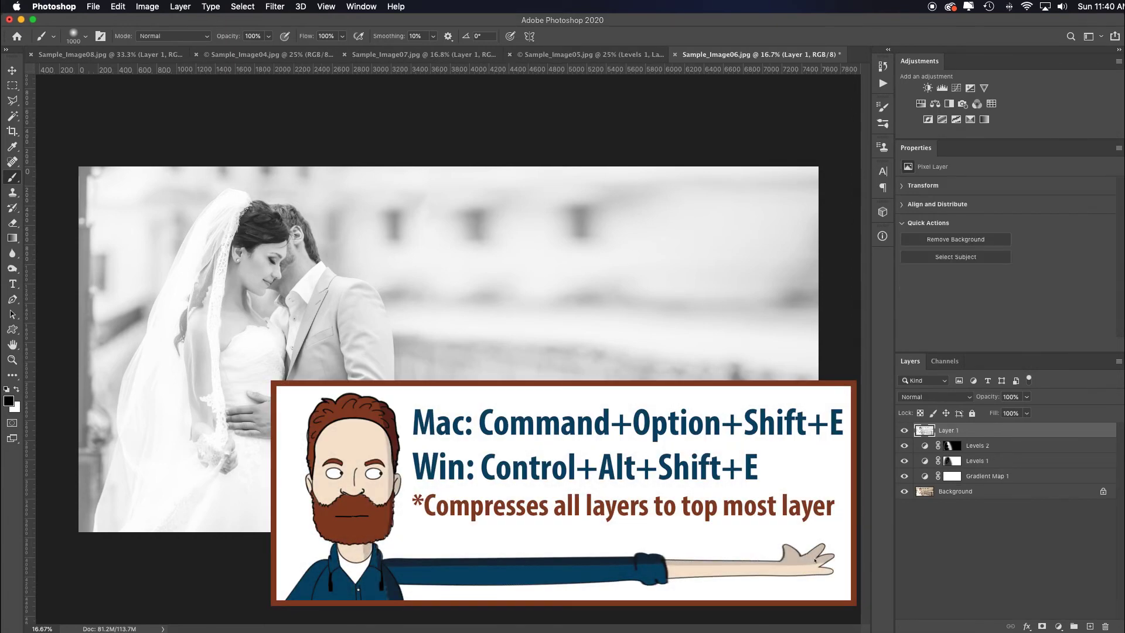
click(942, 88)
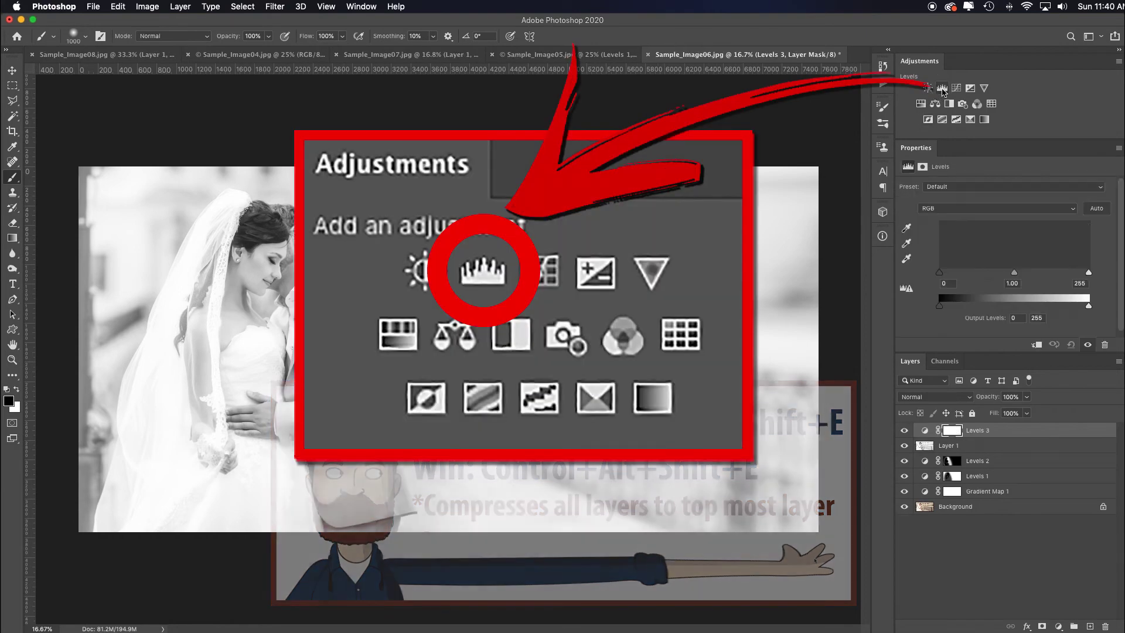
click(907, 229)
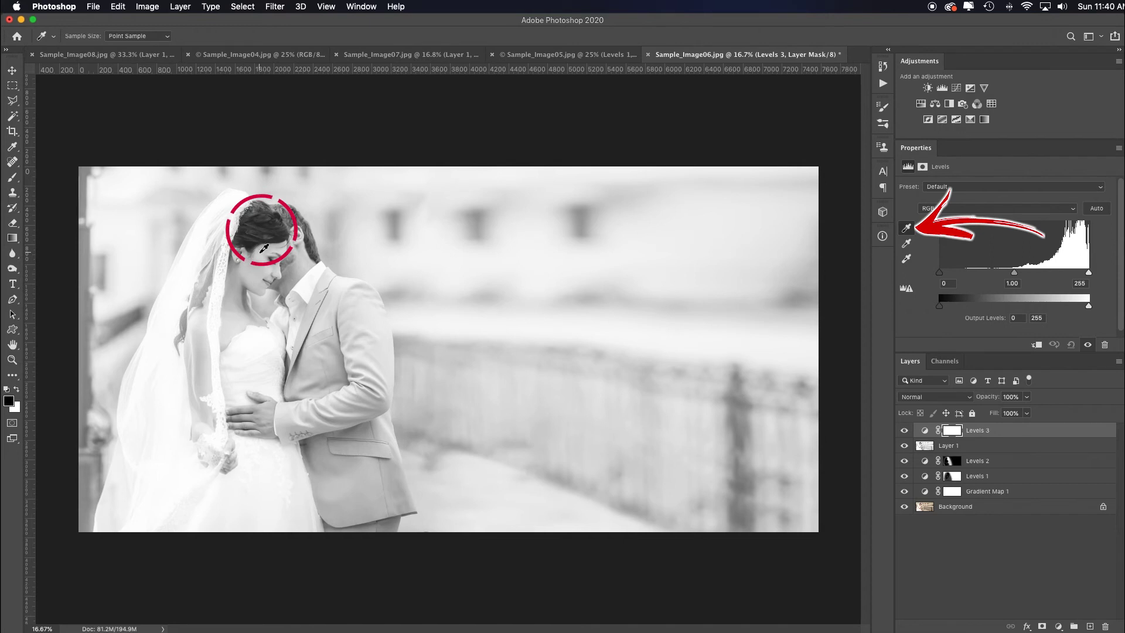
click(278, 257)
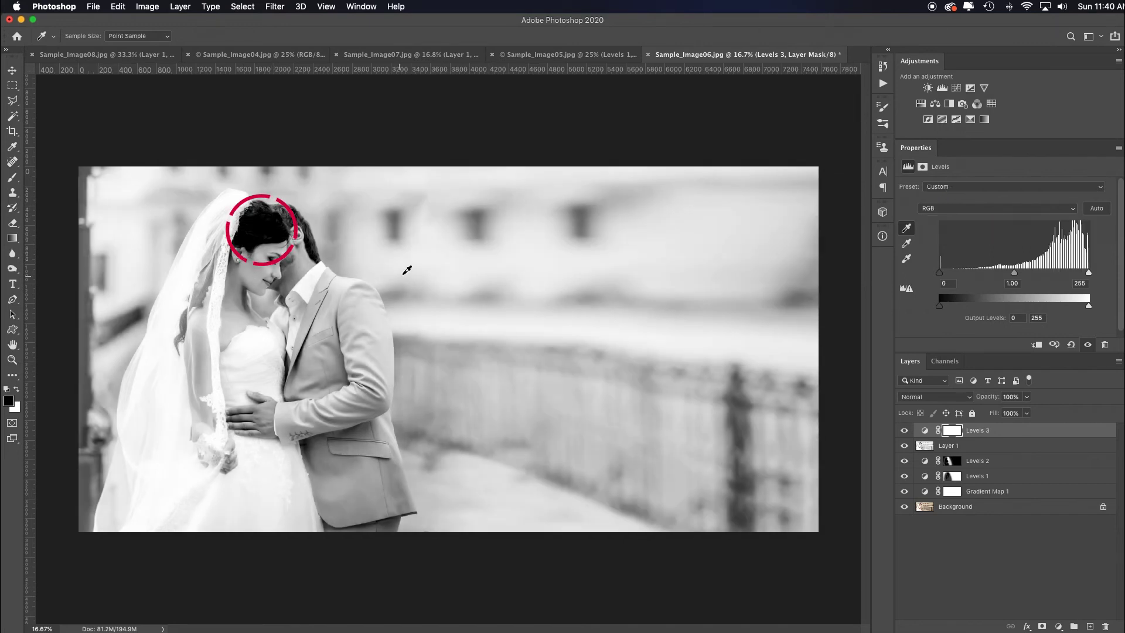
key(super+z)
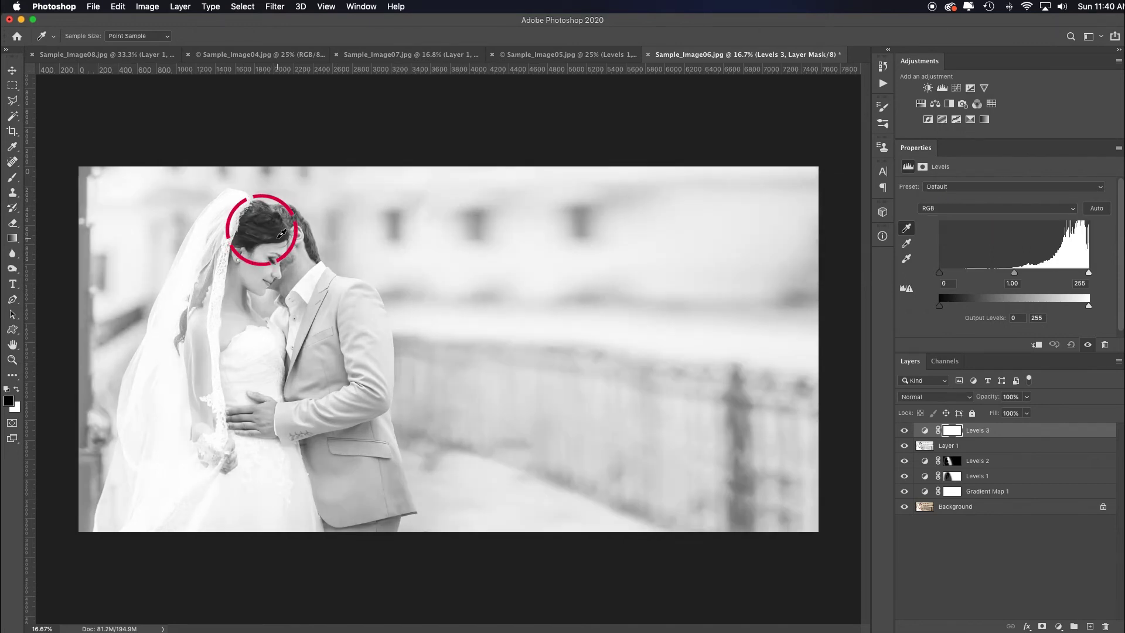
click(270, 220)
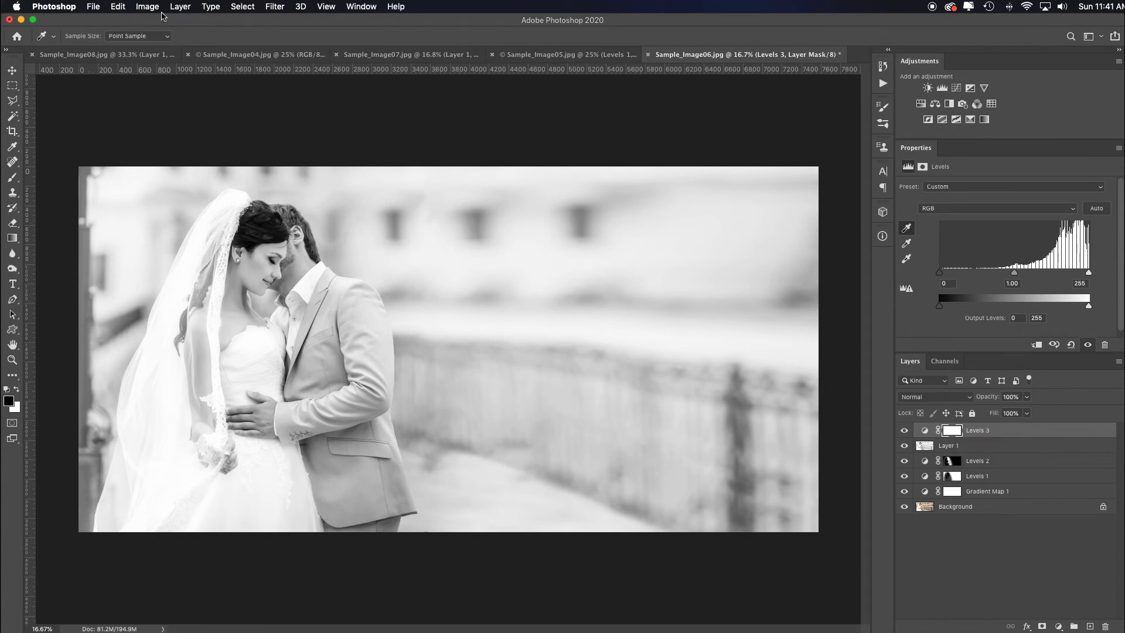
Invert the Levels 3 mask to black so its darkening is hidden.
click(147, 7)
mouse_move(194, 39)
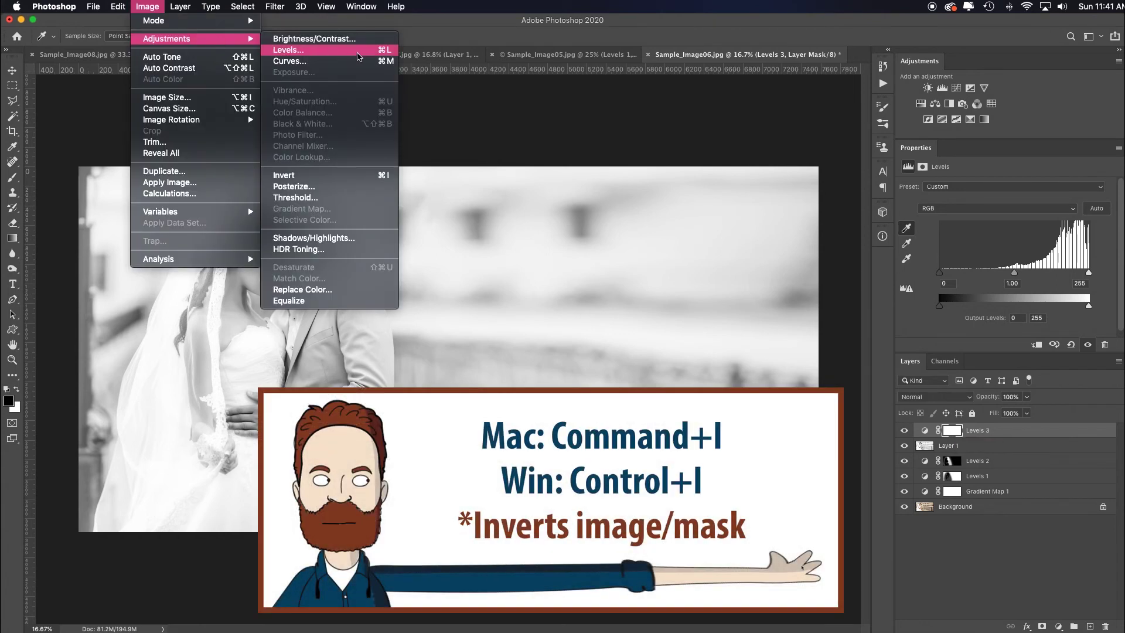
click(331, 177)
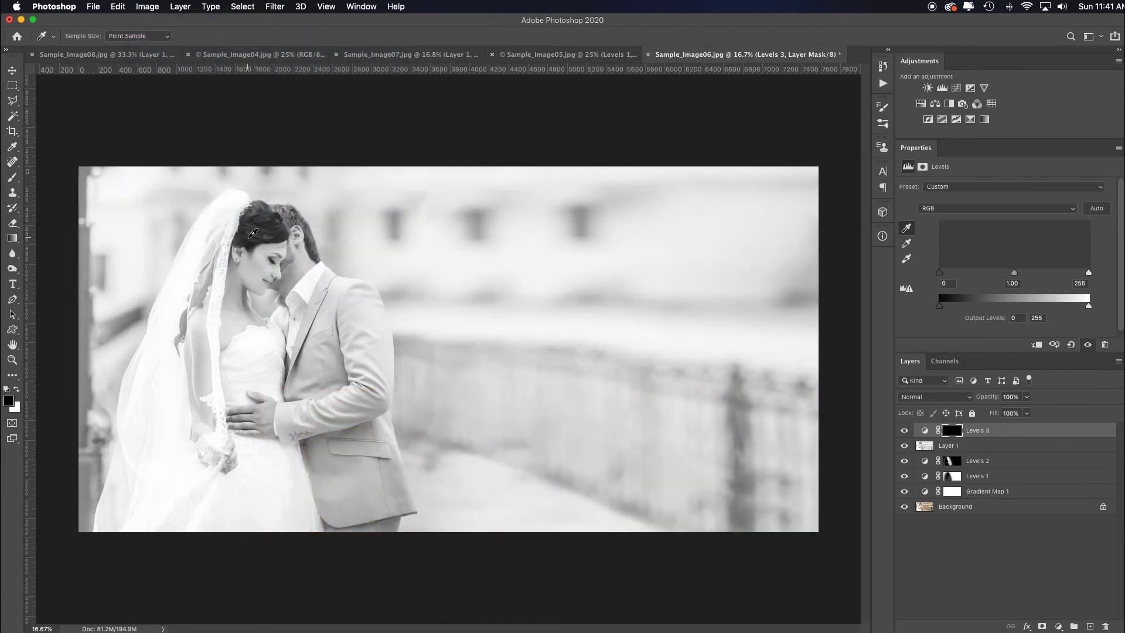
Zoom on the bride's face and paint her eyelashes into the mask with a small white brush at 20%.
key(super+space)
drag(305, 264, 481, 398)
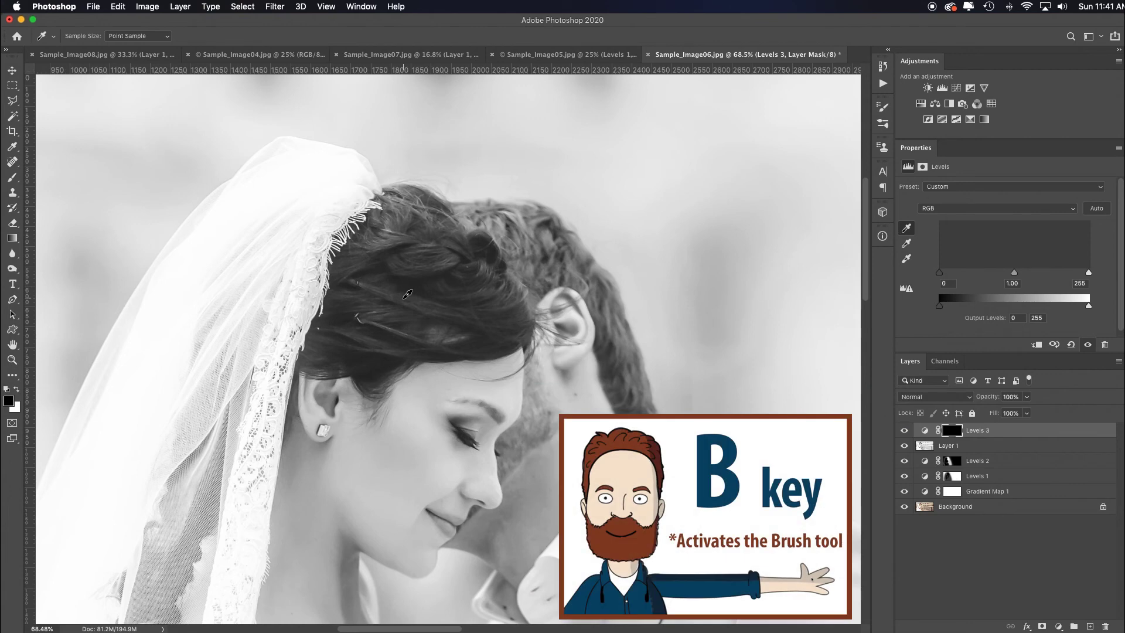
key(b)
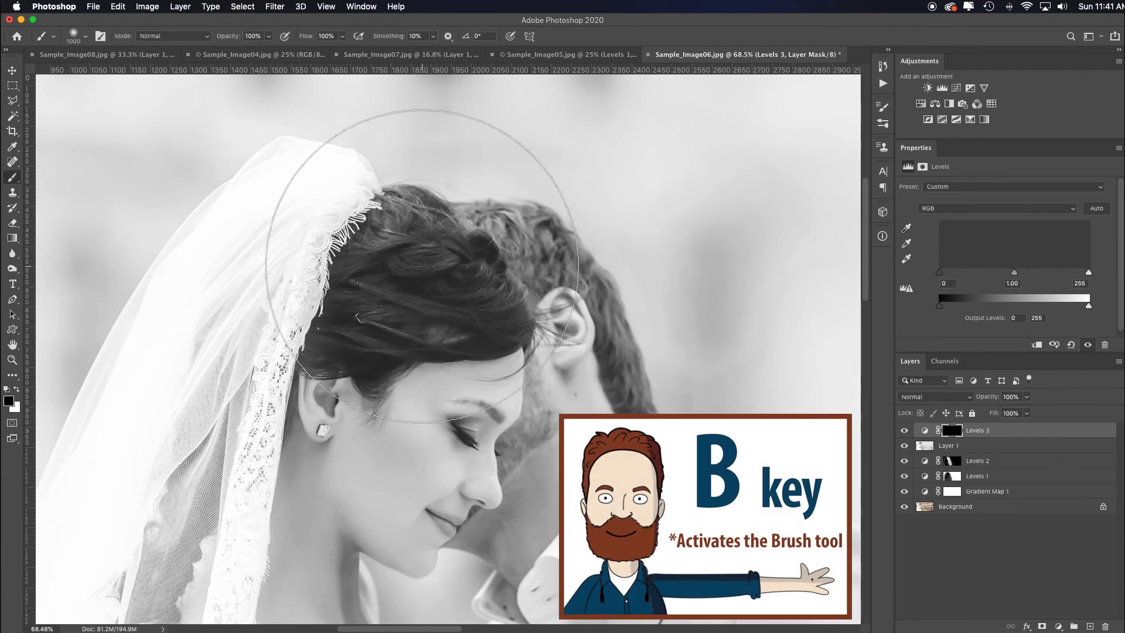
key(bracketleft)
key(bracketleft)
key(bracketleft)
key(bracketleft)
key(bracketleft)
key(bracketleft)
key(bracketleft)
key(bracketleft)
key(bracketleft)
key(bracketleft)
key(bracketleft)
key(bracketleft)
key(bracketleft)
key(bracketleft)
key(bracketleft)
key(bracketleft)
key(bracketleft)
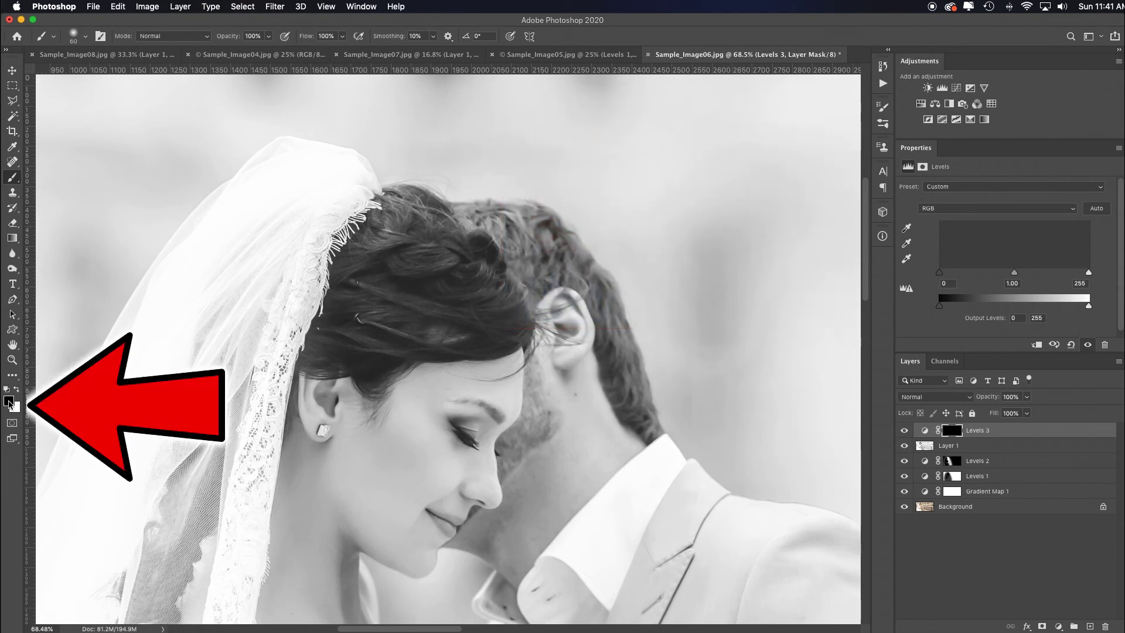
key(x)
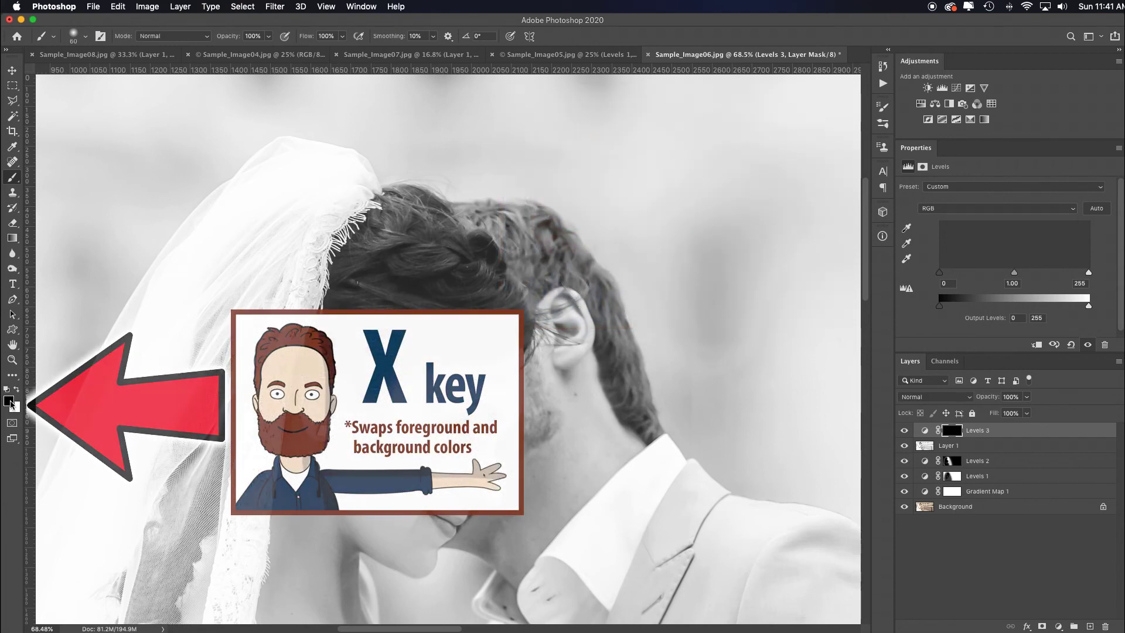
key(5)
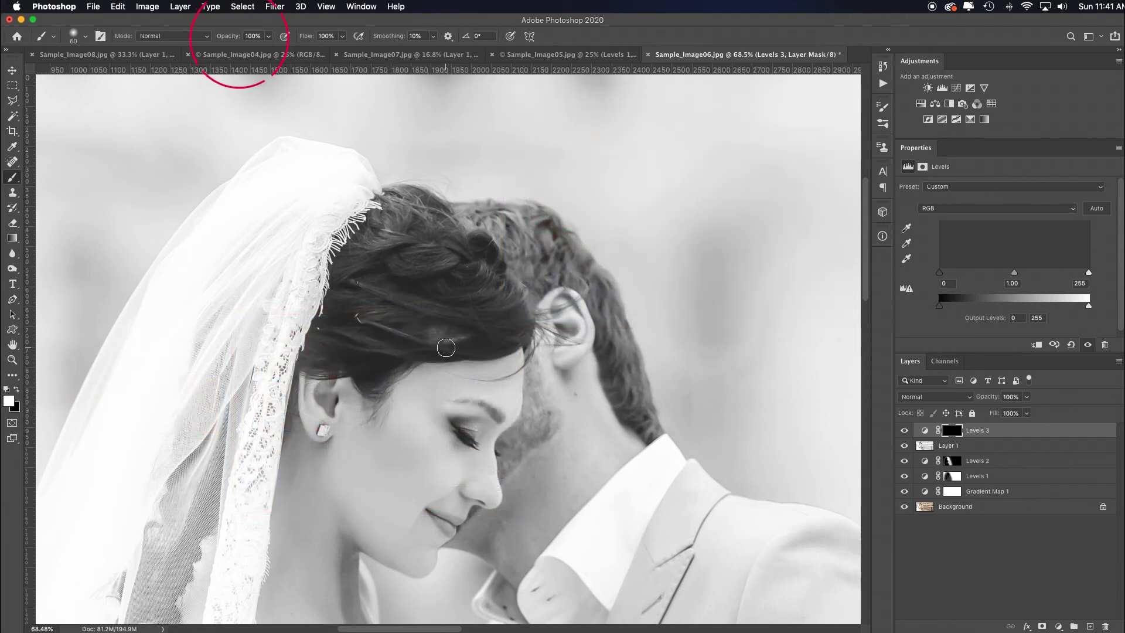
key(2)
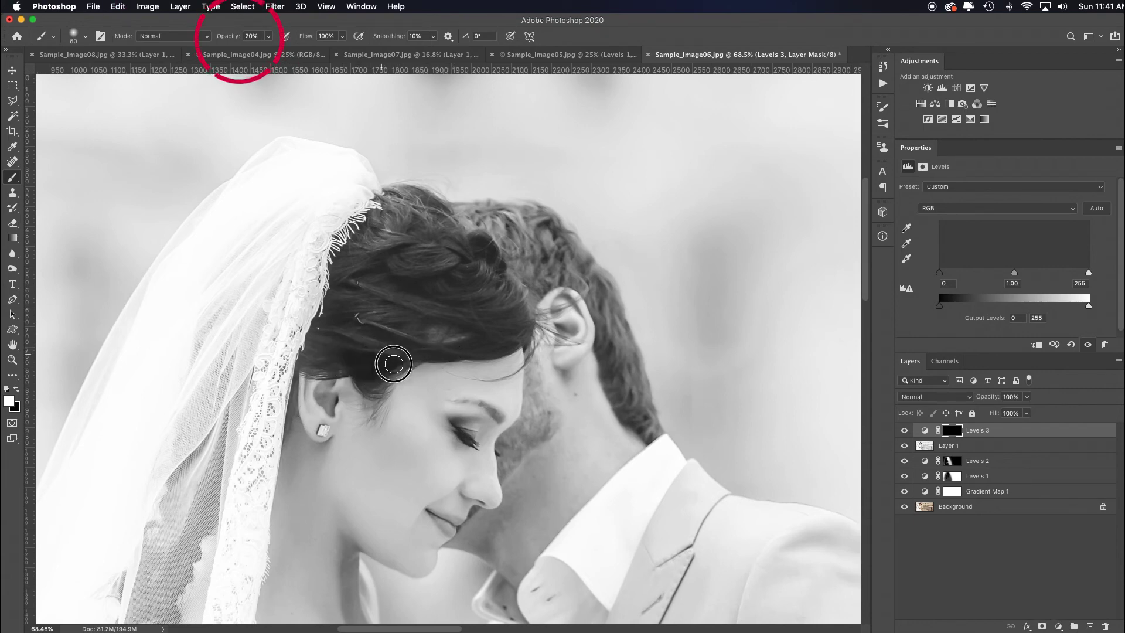
click(286, 403)
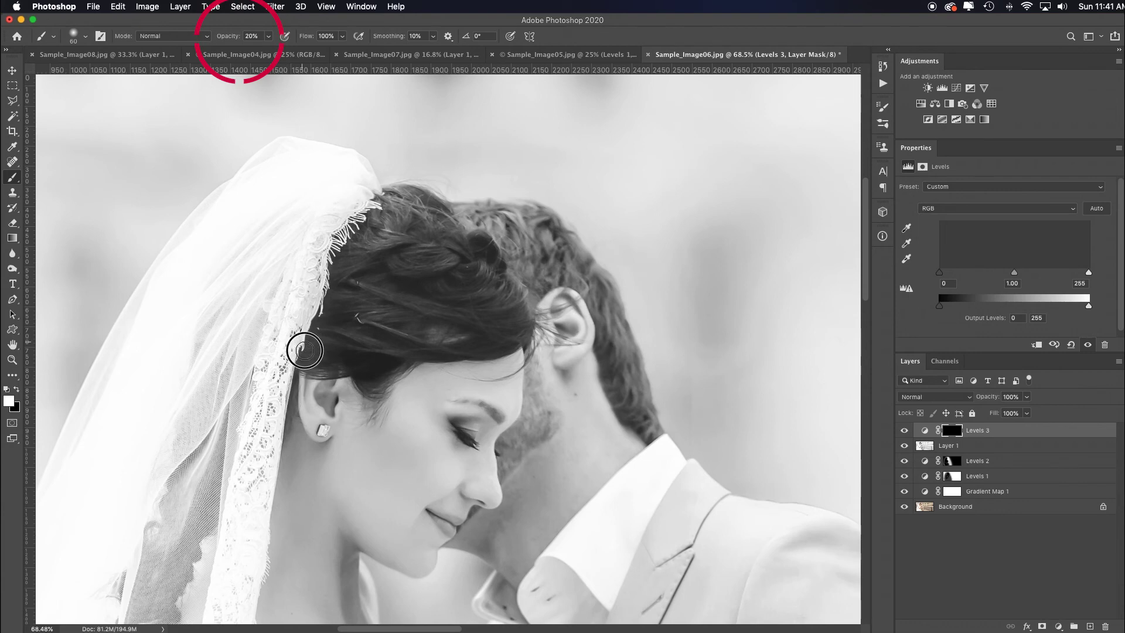
drag(472, 442, 505, 417)
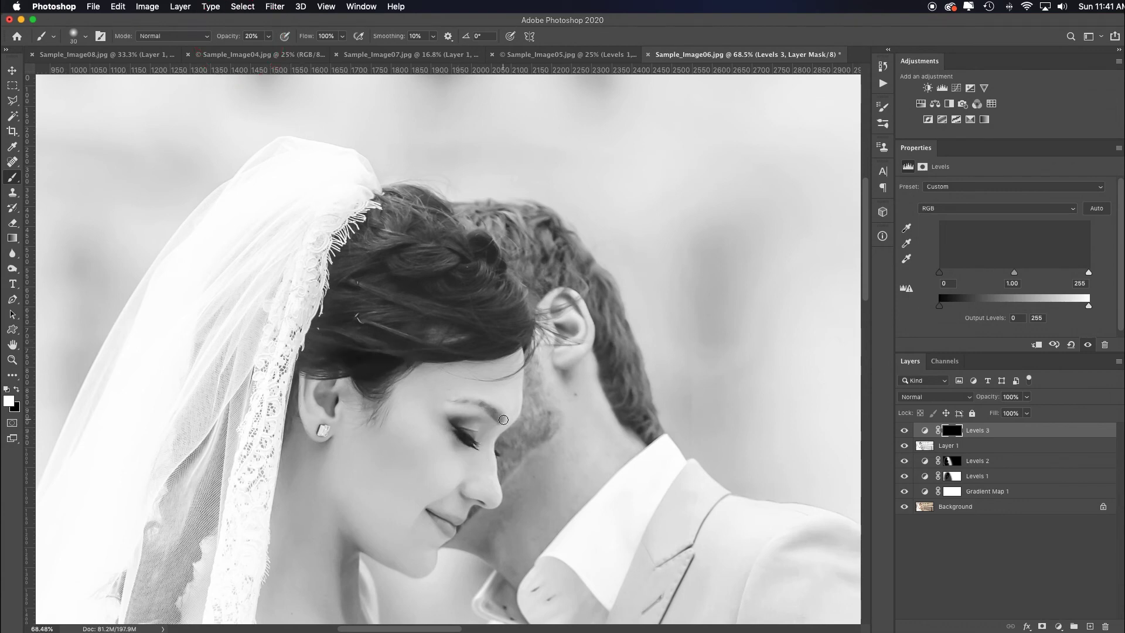
Paint the bride's hair, bun and strands along the veil into the mask at 30–40% opacity.
key(bracketleft)
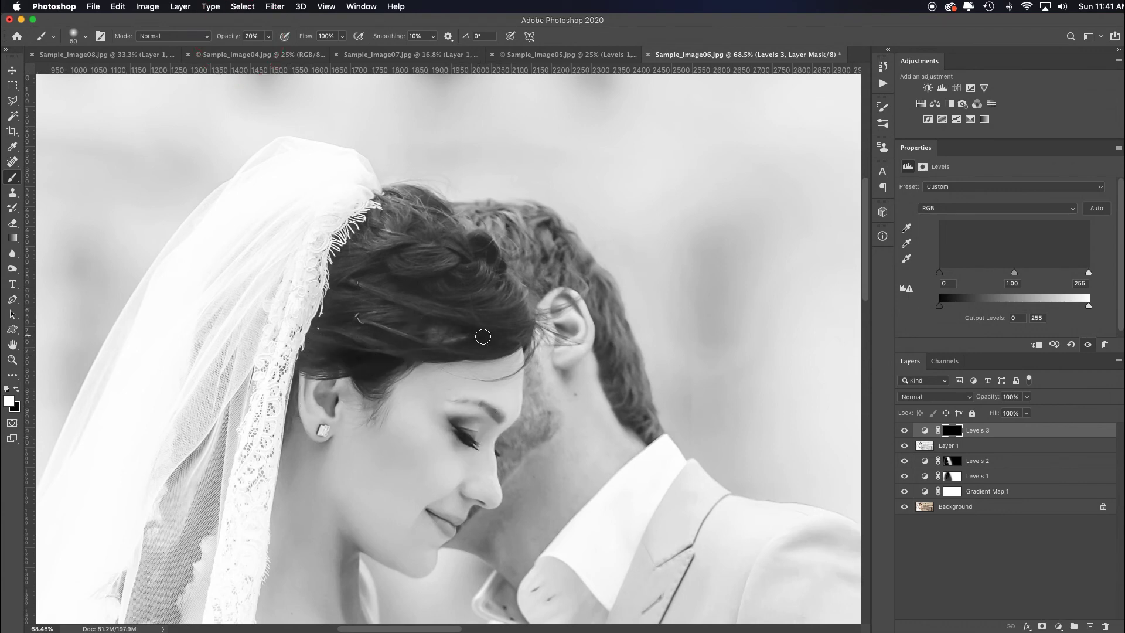
key(4)
click(393, 317)
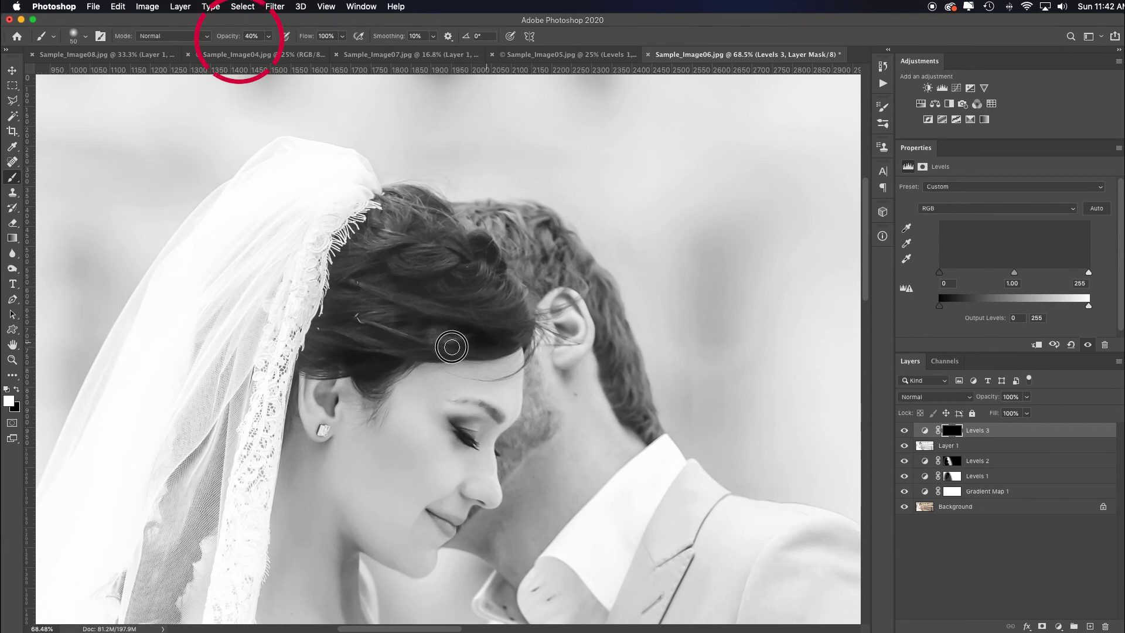
key(3)
mouse_move(437, 286)
mouse_down()
mouse_move(389, 264)
mouse_move(472, 233)
mouse_move(485, 251)
mouse_move(442, 299)
mouse_move(452, 326)
mouse_move(497, 281)
mouse_up()
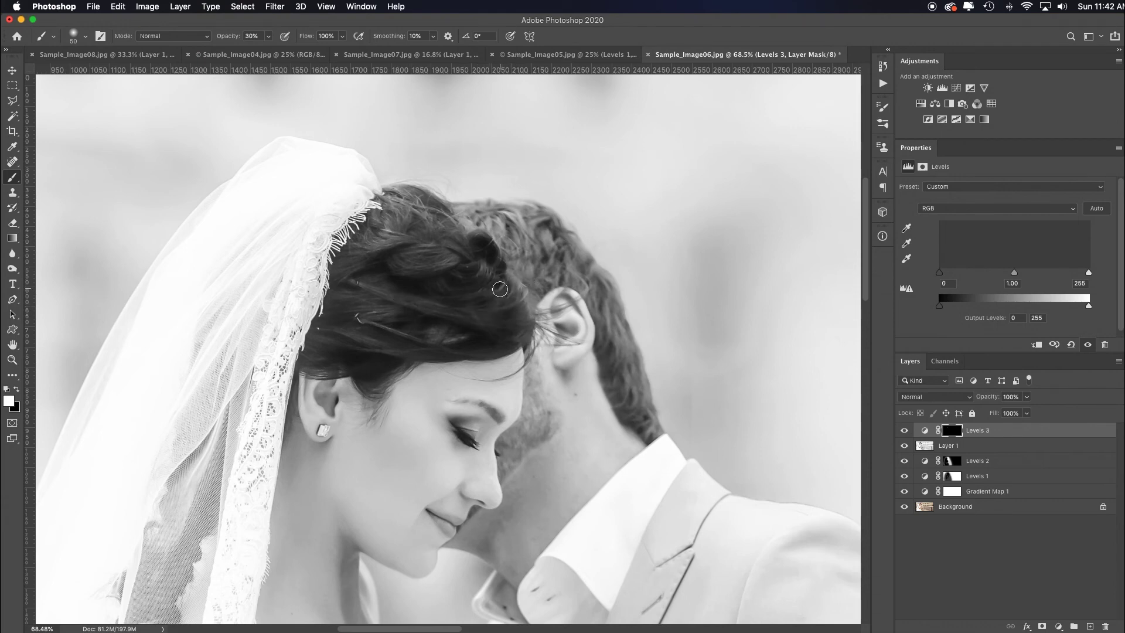
key(bracketright)
key(bracketright)
key(bracketright)
key(bracketright)
key(bracketright)
key(bracketright)
key(bracketright)
mouse_move(407, 242)
mouse_down()
mouse_move(352, 339)
mouse_move(363, 314)
mouse_move(346, 289)
mouse_move(450, 242)
mouse_up()
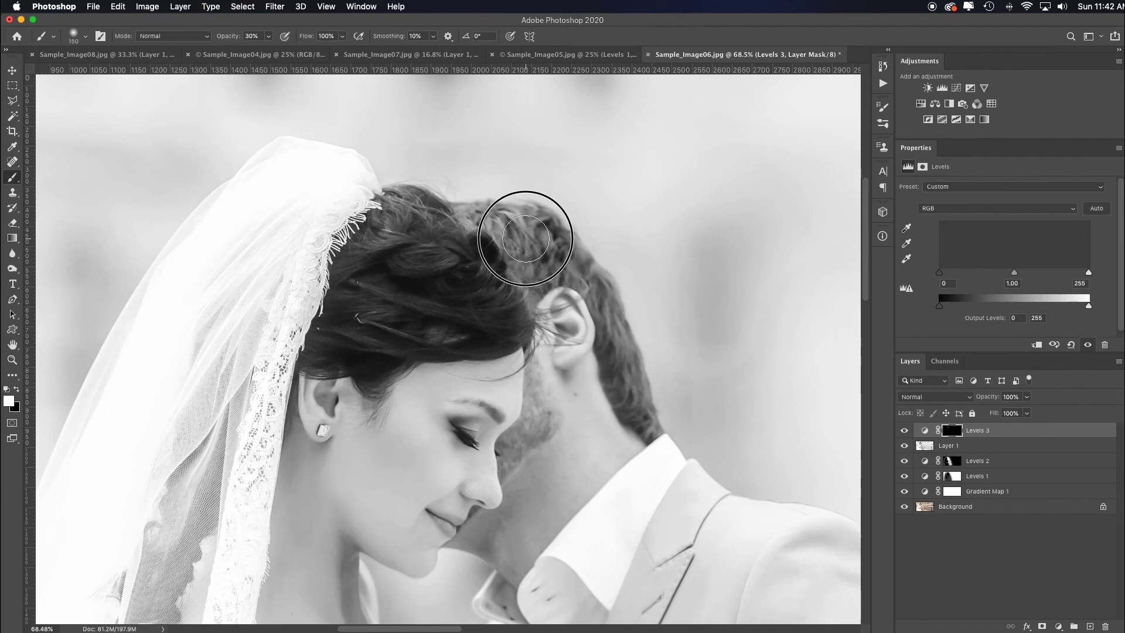
key(bracketleft)
key(bracketleft)
key(bracketleft)
key(bracketleft)
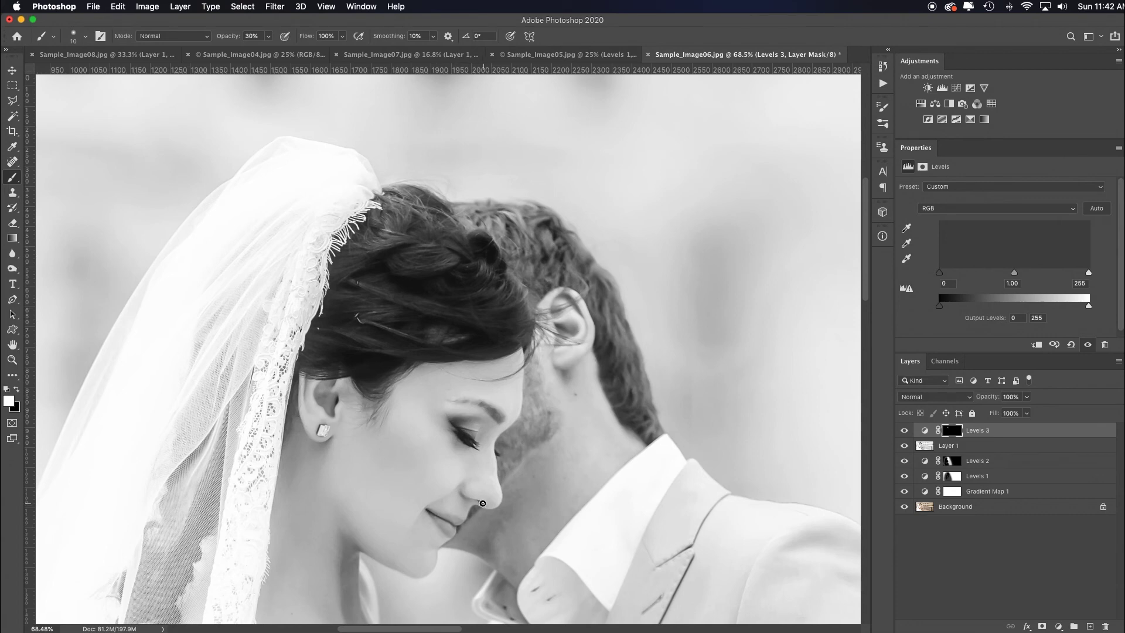
Fit the photo in the window and stamp all visible layers into a new Layer 2.
key(super+0)
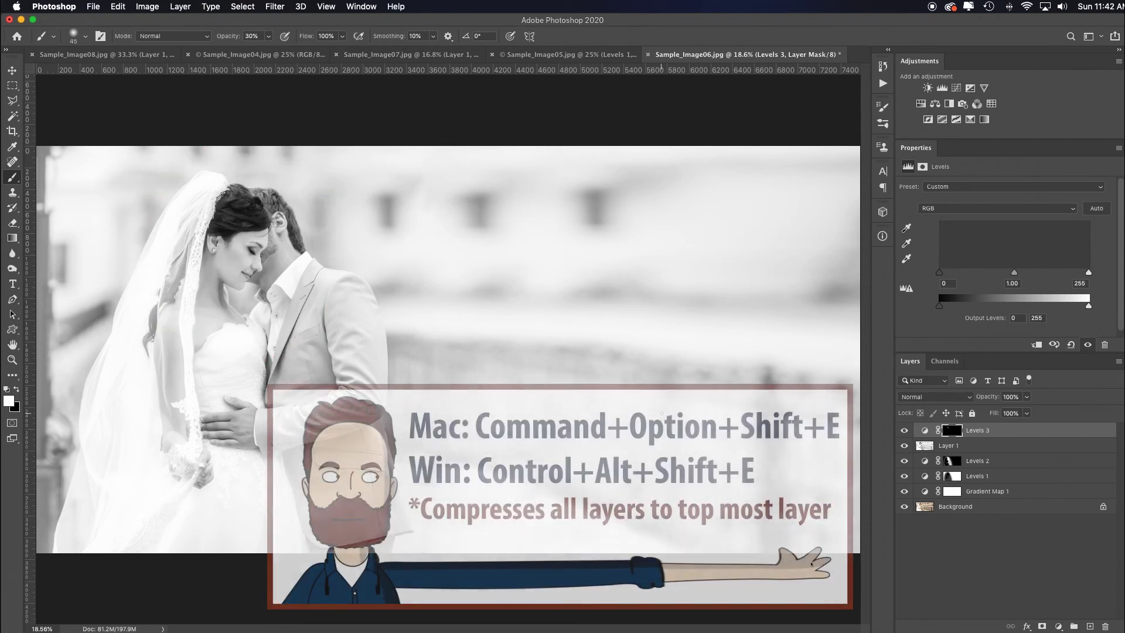
key(super+alt+shift+e)
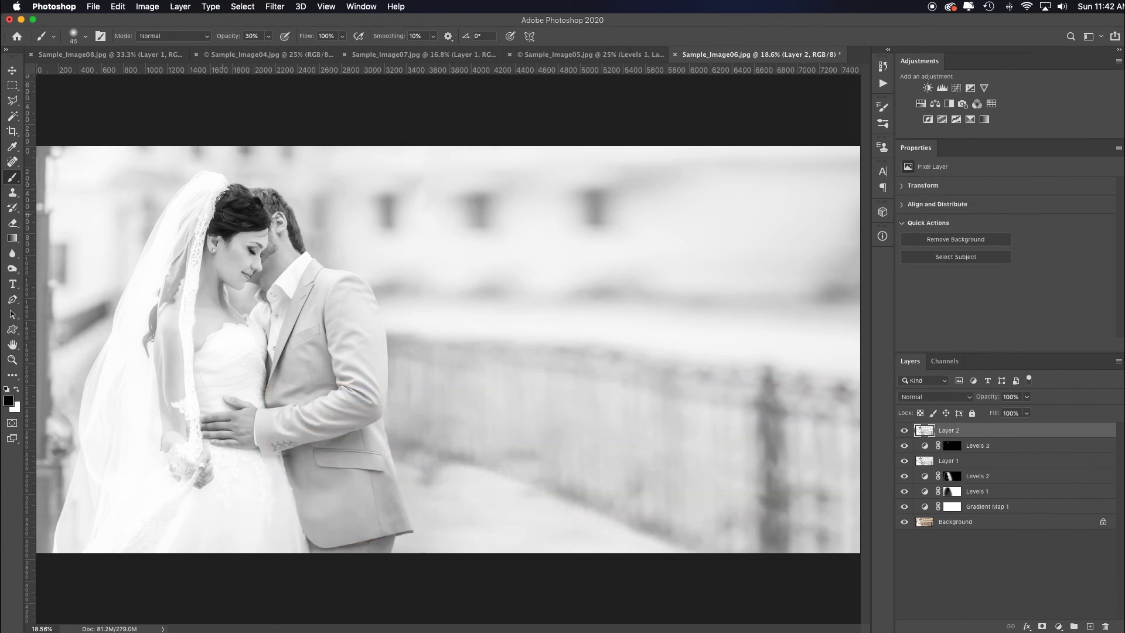
click(13, 268)
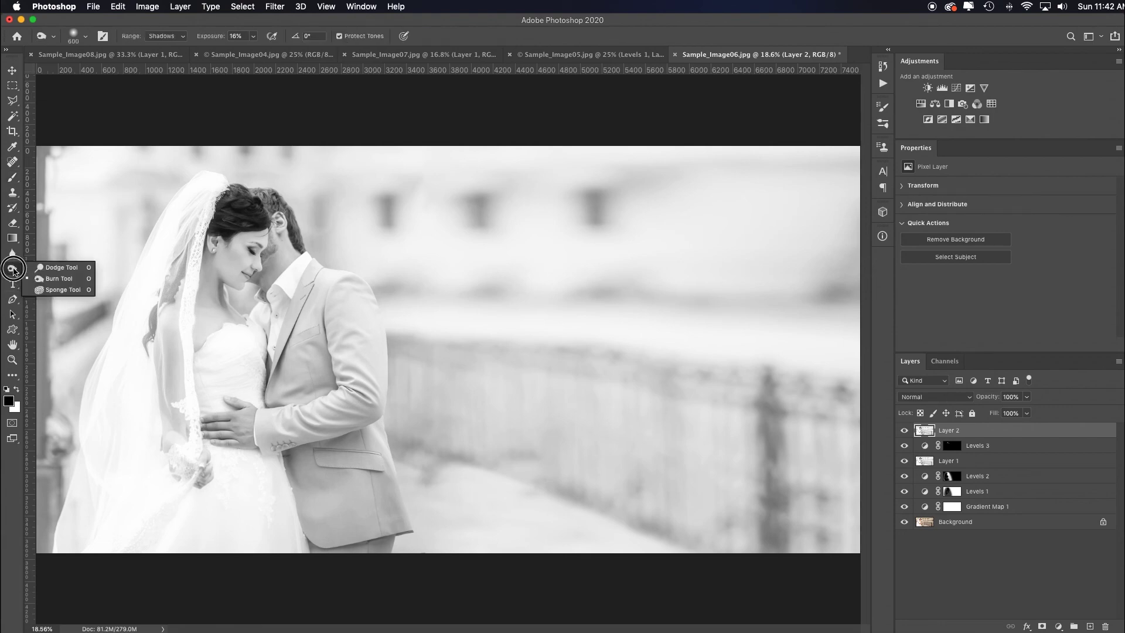
click(50, 269)
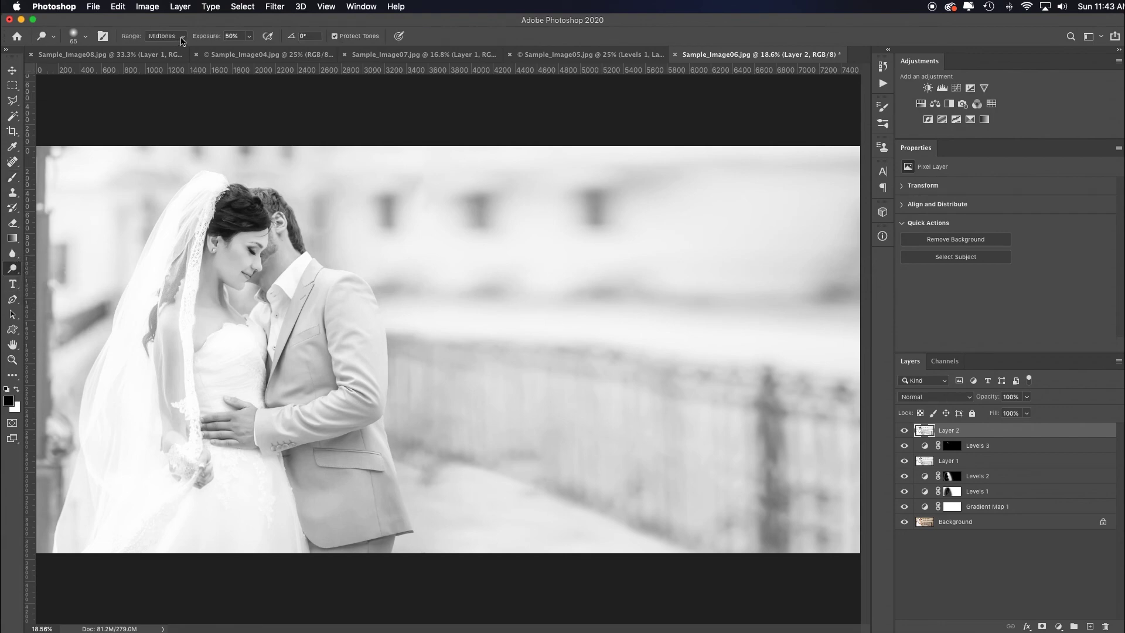
Dodge the bride's face, neck and the groom's hand at 40% exposure, then hide the underlying layers.
key(4)
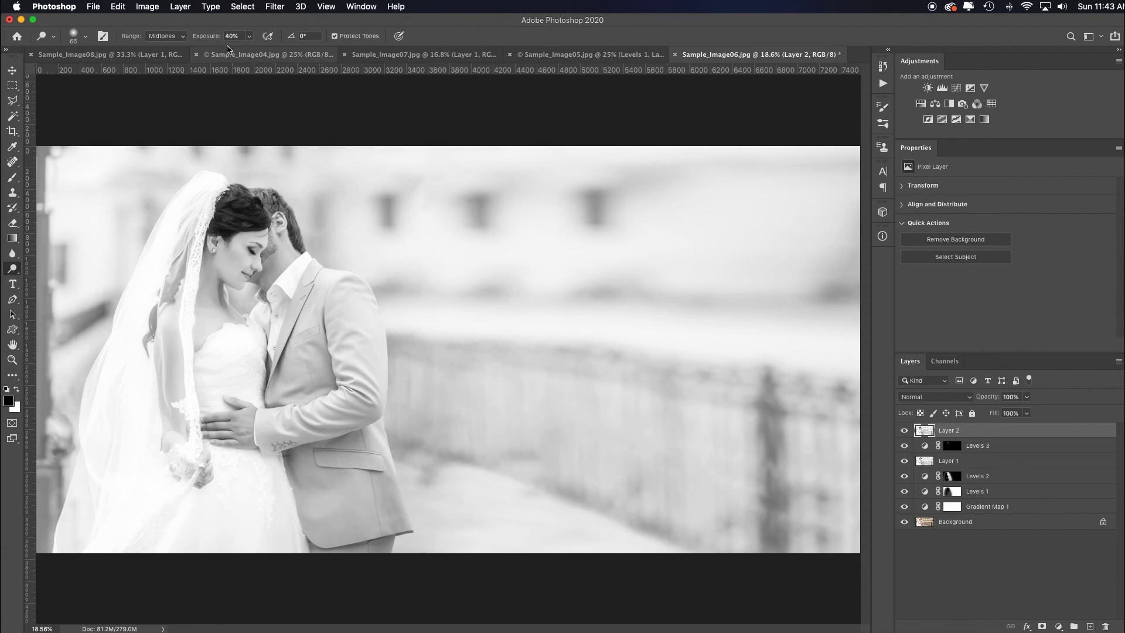
key(bracketright)
key(bracketright)
key(bracketright)
key(bracketright)
key(bracketright)
key(bracketright)
key(bracketright)
key(bracketright)
key(bracketright)
key(bracketright)
key(bracketright)
key(bracketright)
key(bracketright)
key(bracketright)
key(bracketright)
key(bracketright)
key(bracketright)
key(bracketright)
key(bracketright)
key(bracketright)
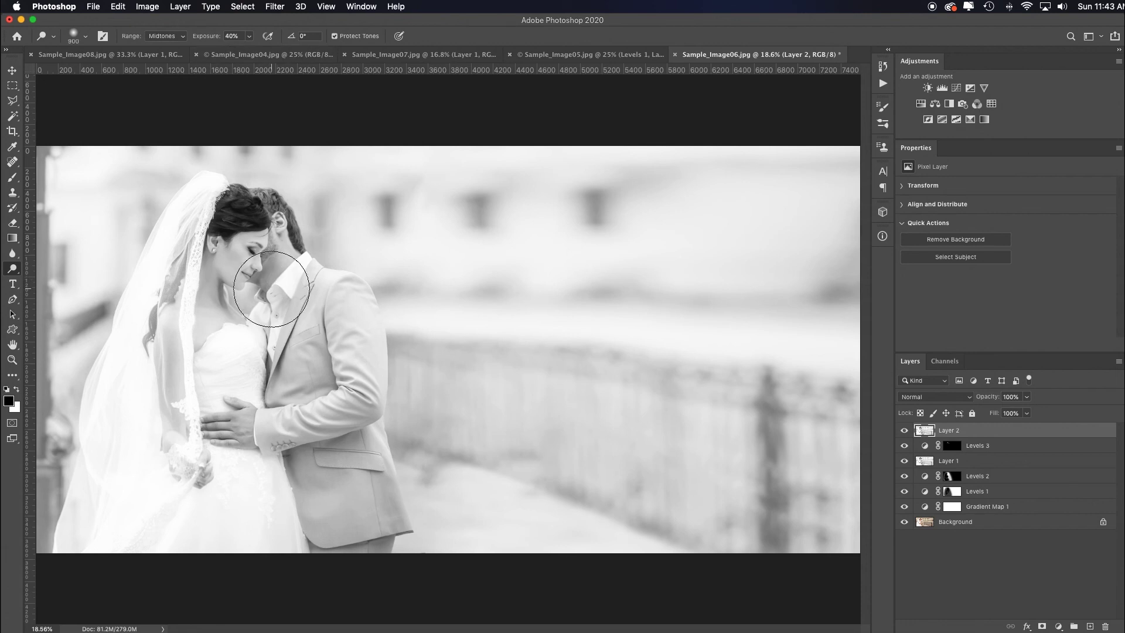
key(bracketright)
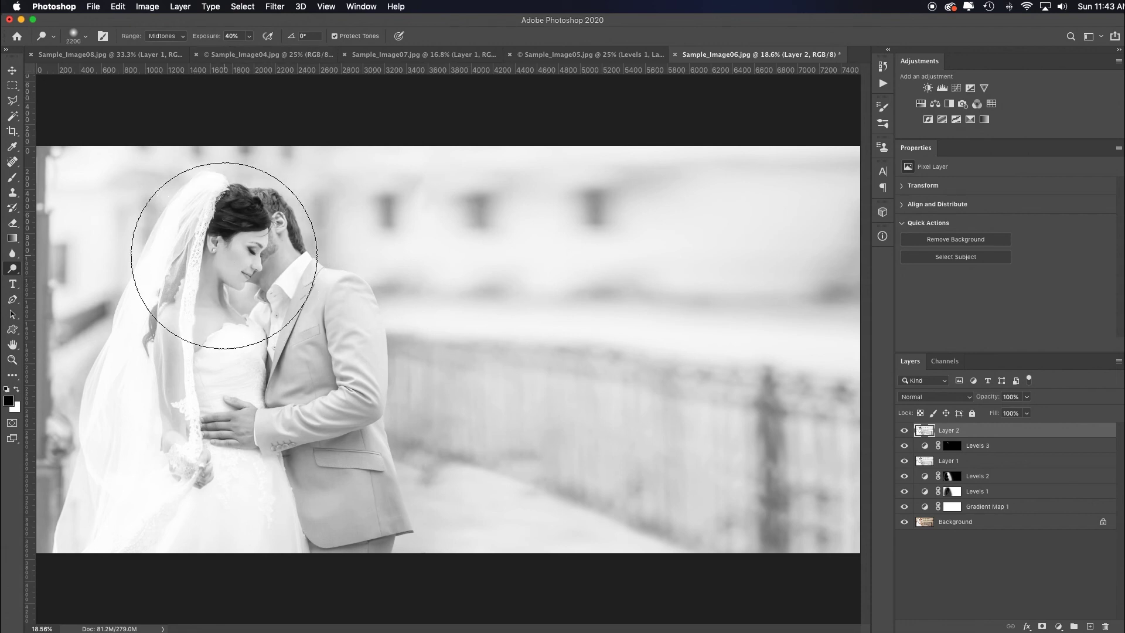
drag(228, 264, 194, 270)
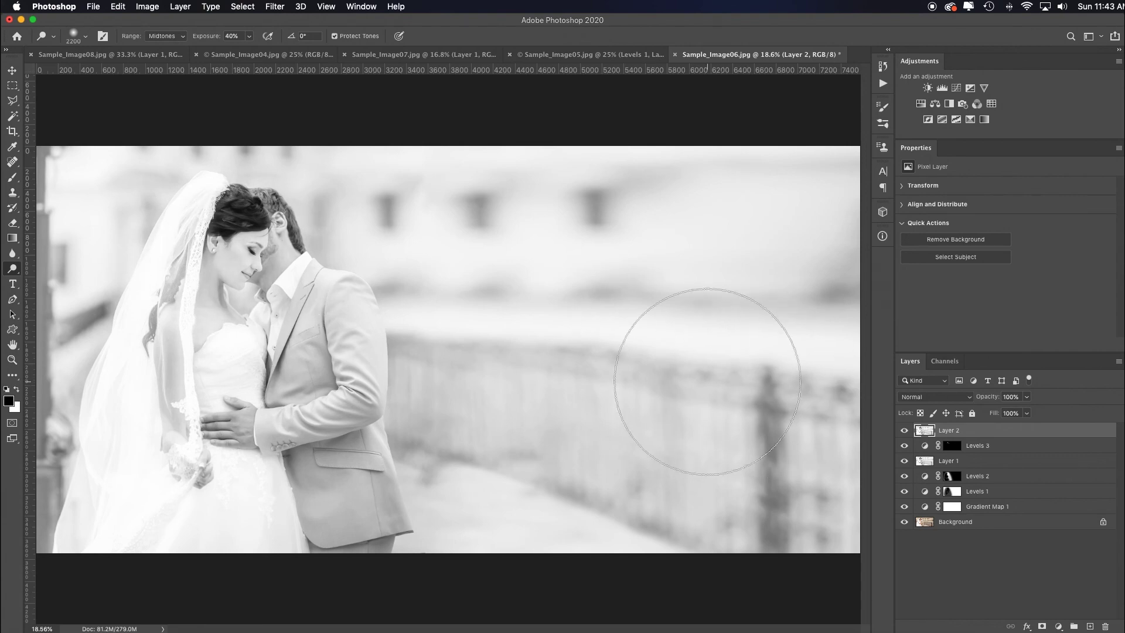
key(bracketleft)
key(bracketleft)
key(bracketleft)
key(bracketleft)
key(bracketleft)
key(bracketleft)
key(bracketleft)
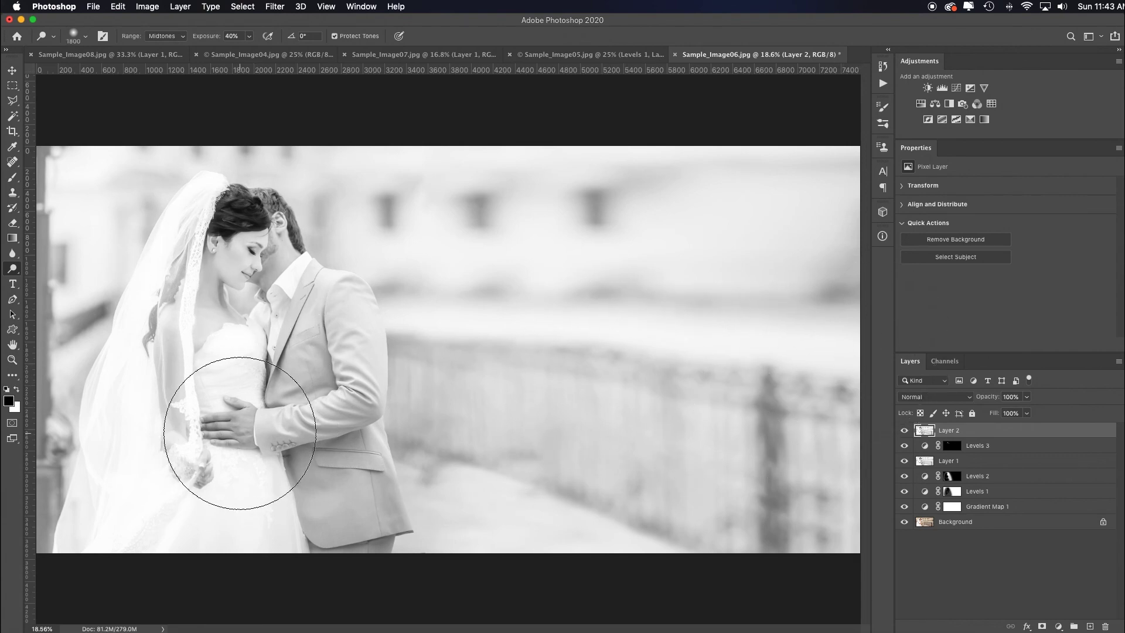
key(bracketleft)
key(bracketleft)
key(bracketleft)
key(bracketleft)
key(bracketleft)
key(bracketleft)
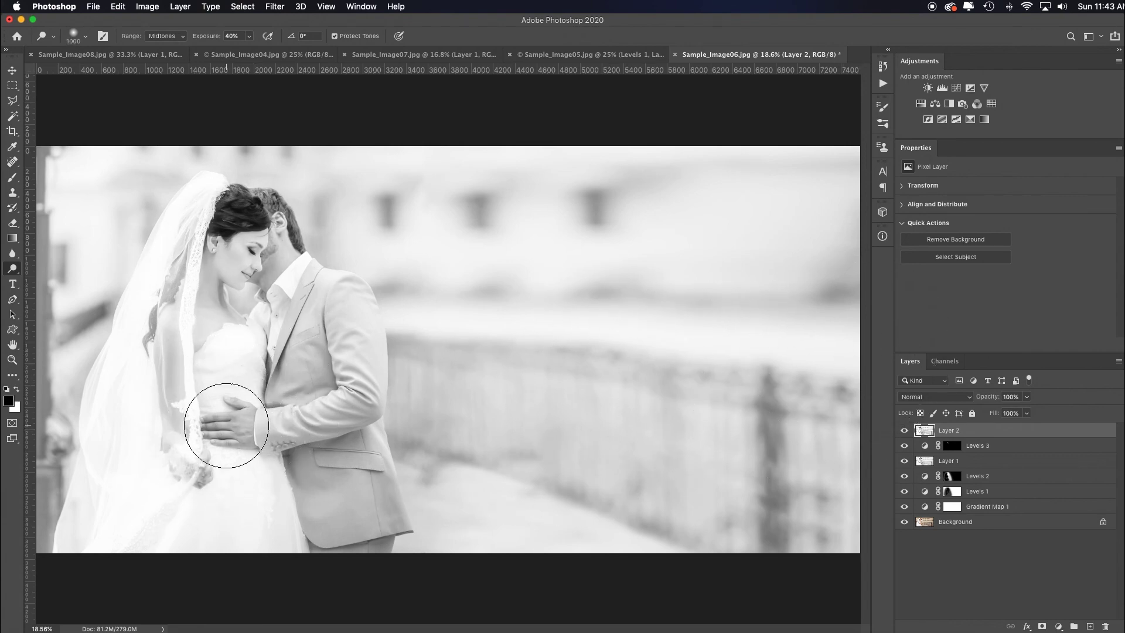
click(227, 426)
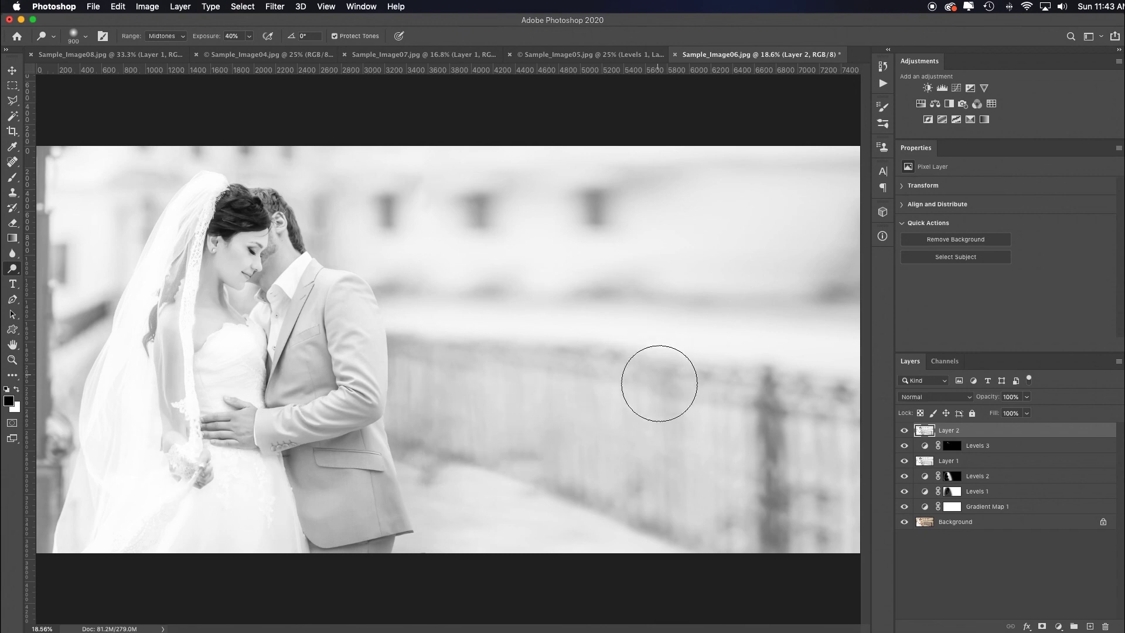
drag(904, 447, 901, 507)
Show Gradient Map 1 again and hide Layer 2 to compare against the plain greyscale.
click(904, 507)
click(904, 431)
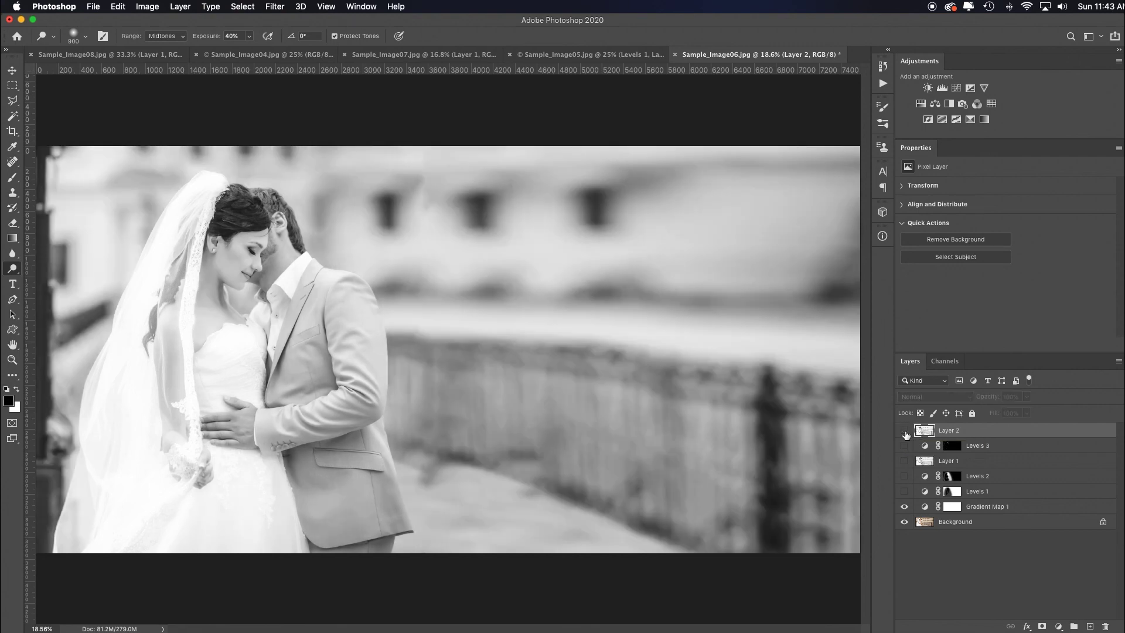